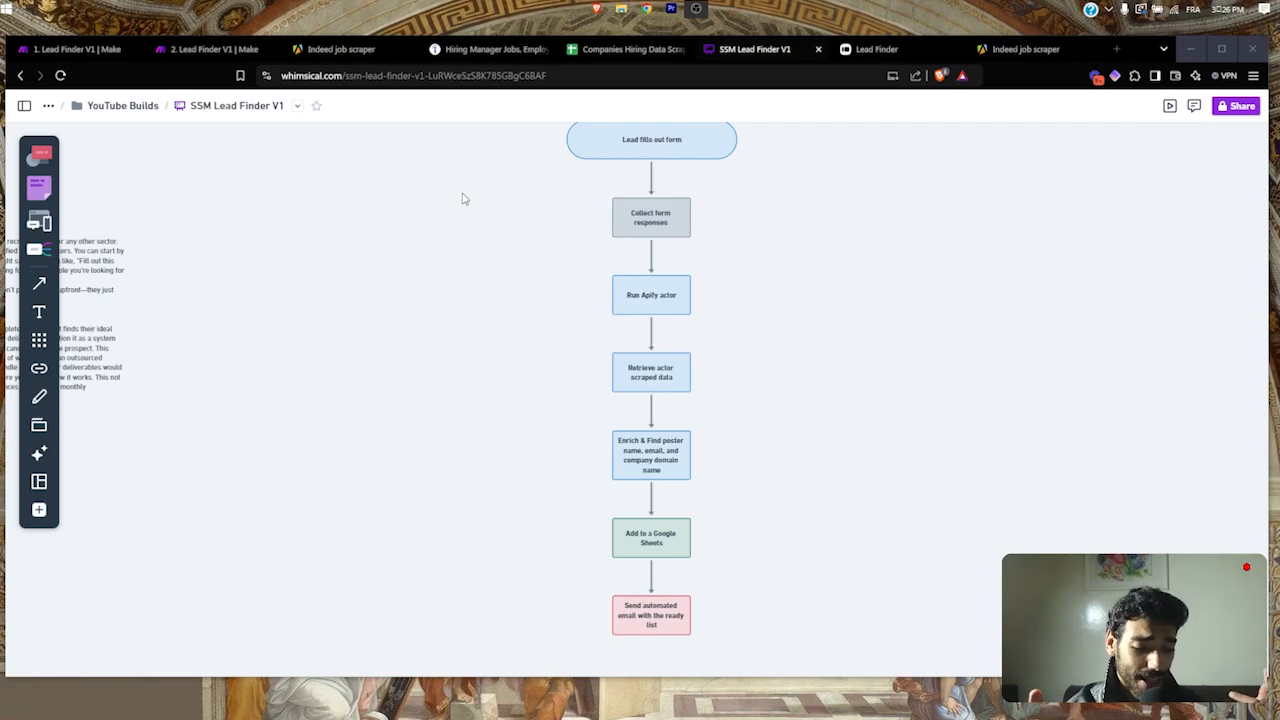
Step: Zoom the Whimsical canvas to show the full seven-step SSM Lead Finder V1 flowchart
left_click(465, 199)
scroll(671, 337, "up", 1)
scroll(671, 339, "down", 1)
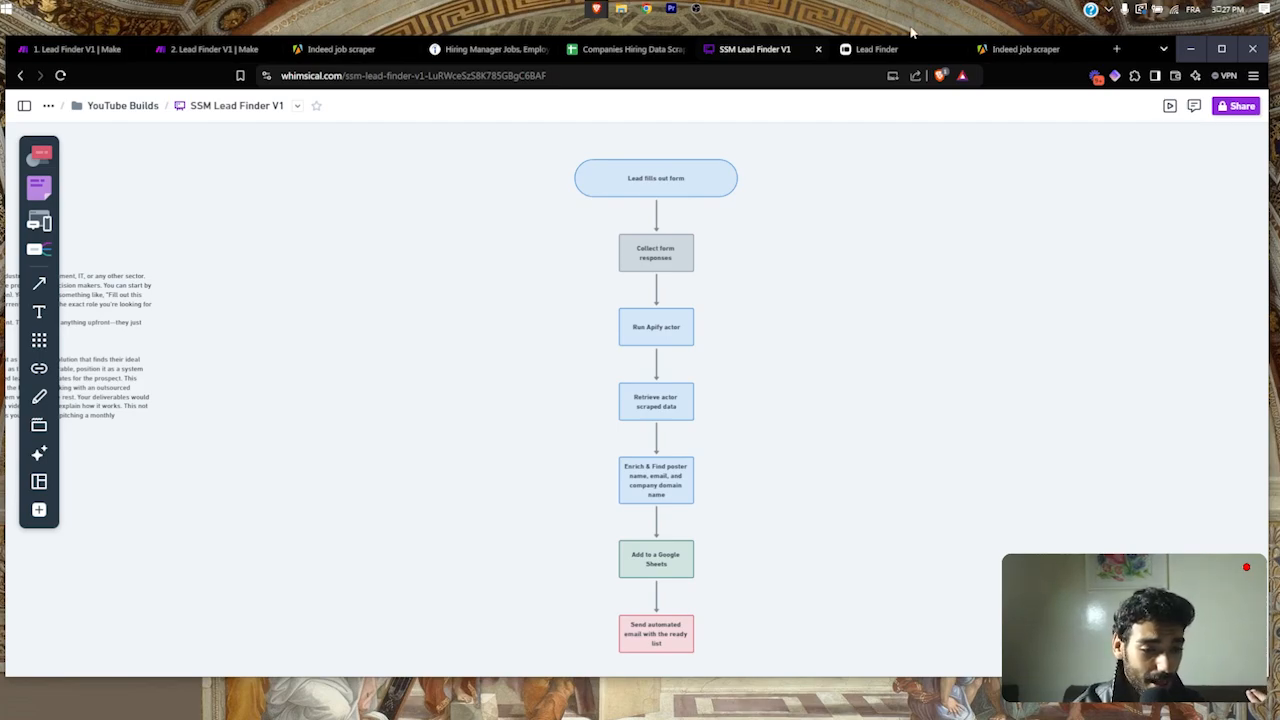
left_click(870, 49)
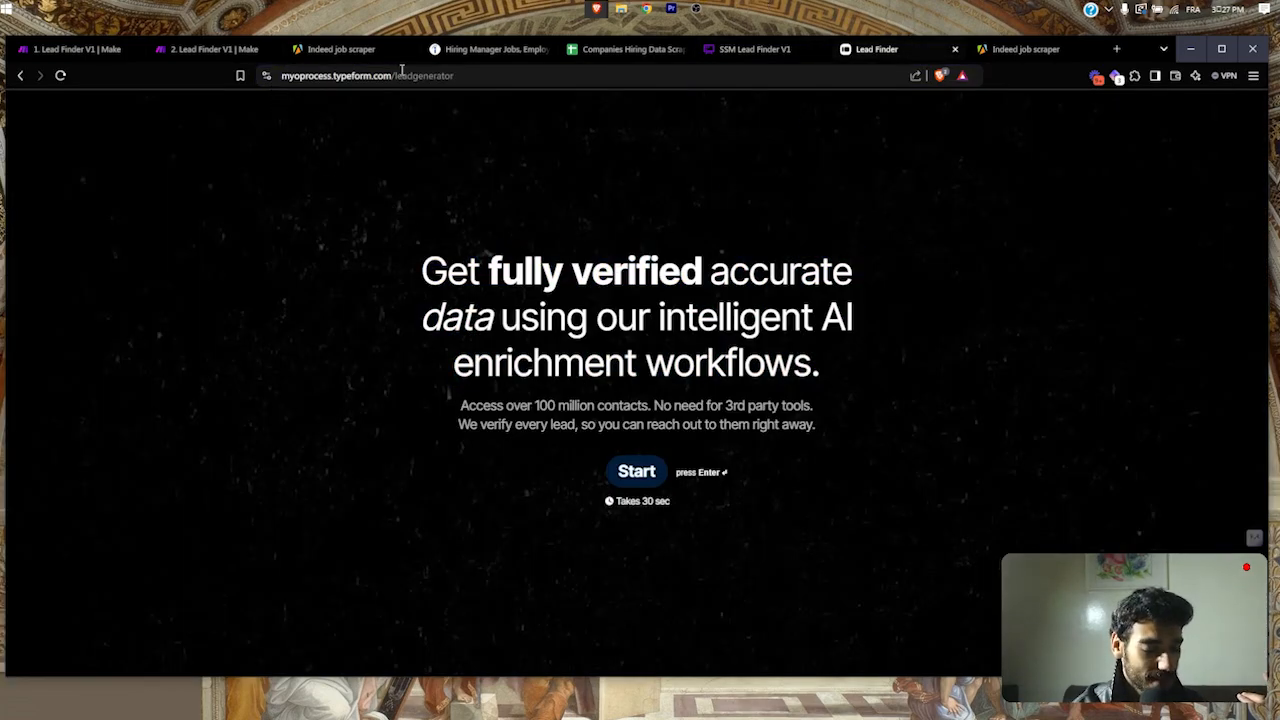
left_click_drag(405, 262, 706, 389)
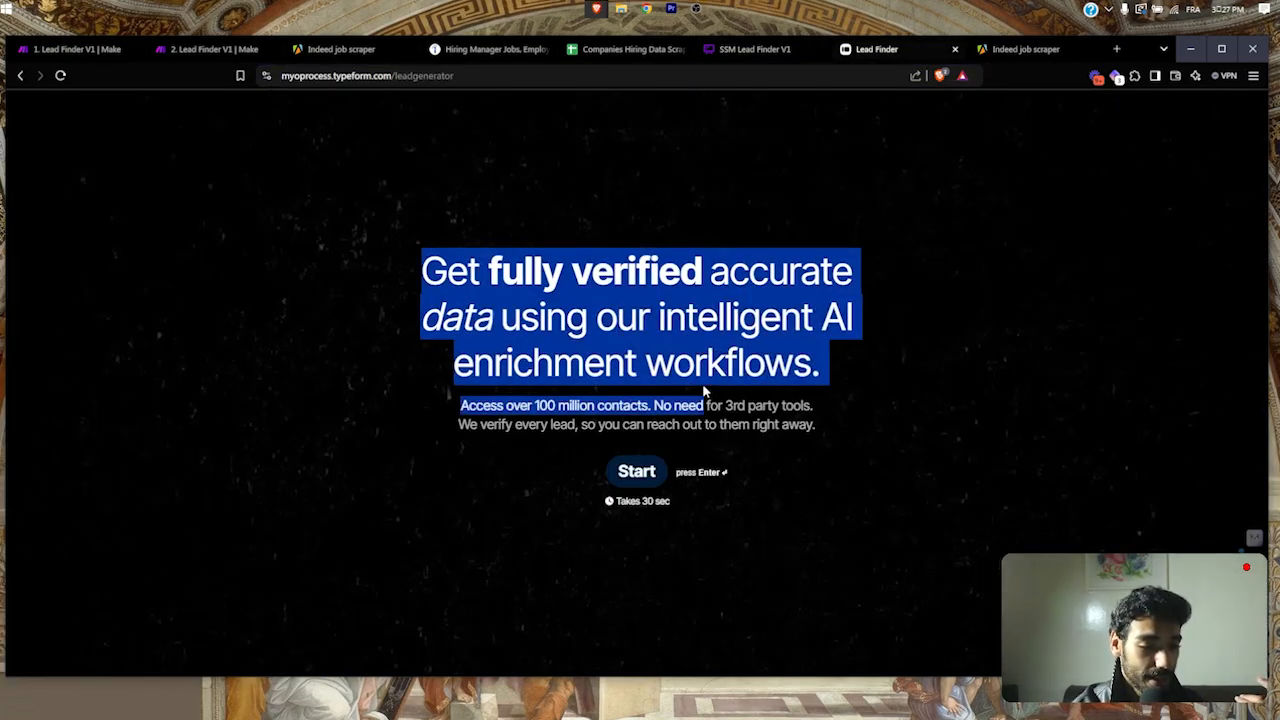
left_click(702, 383)
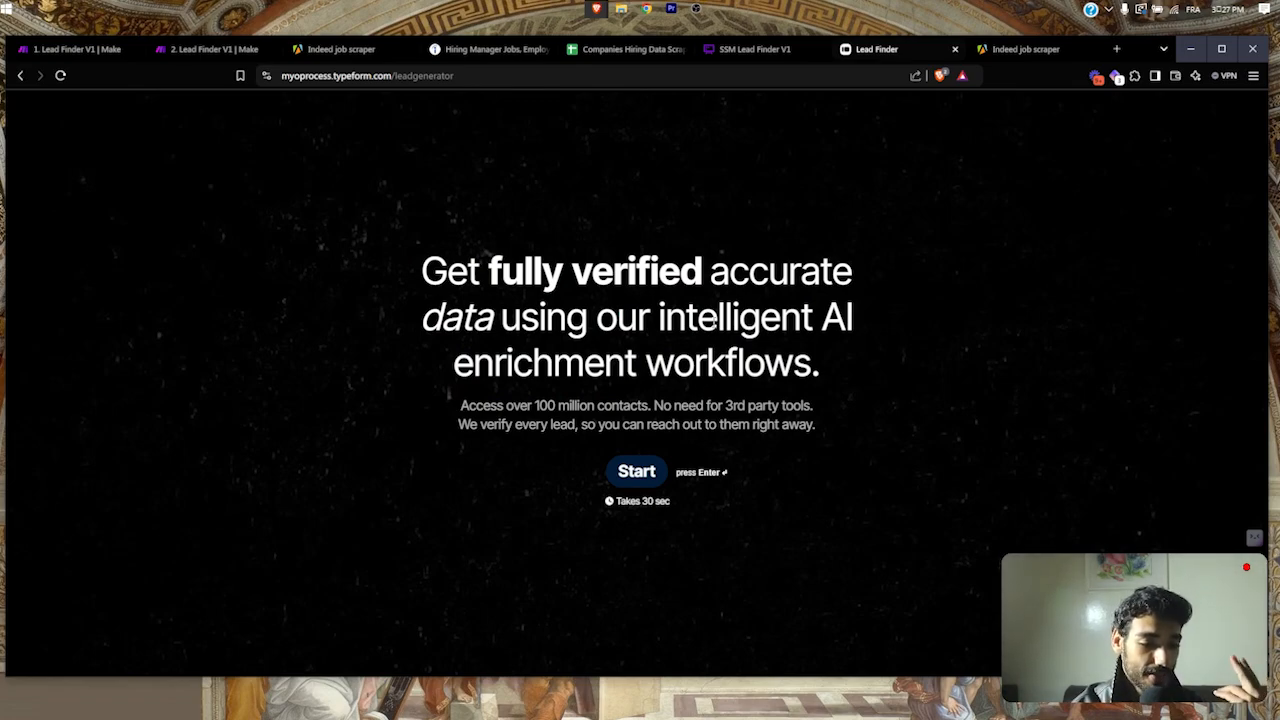
triple_click(595, 320)
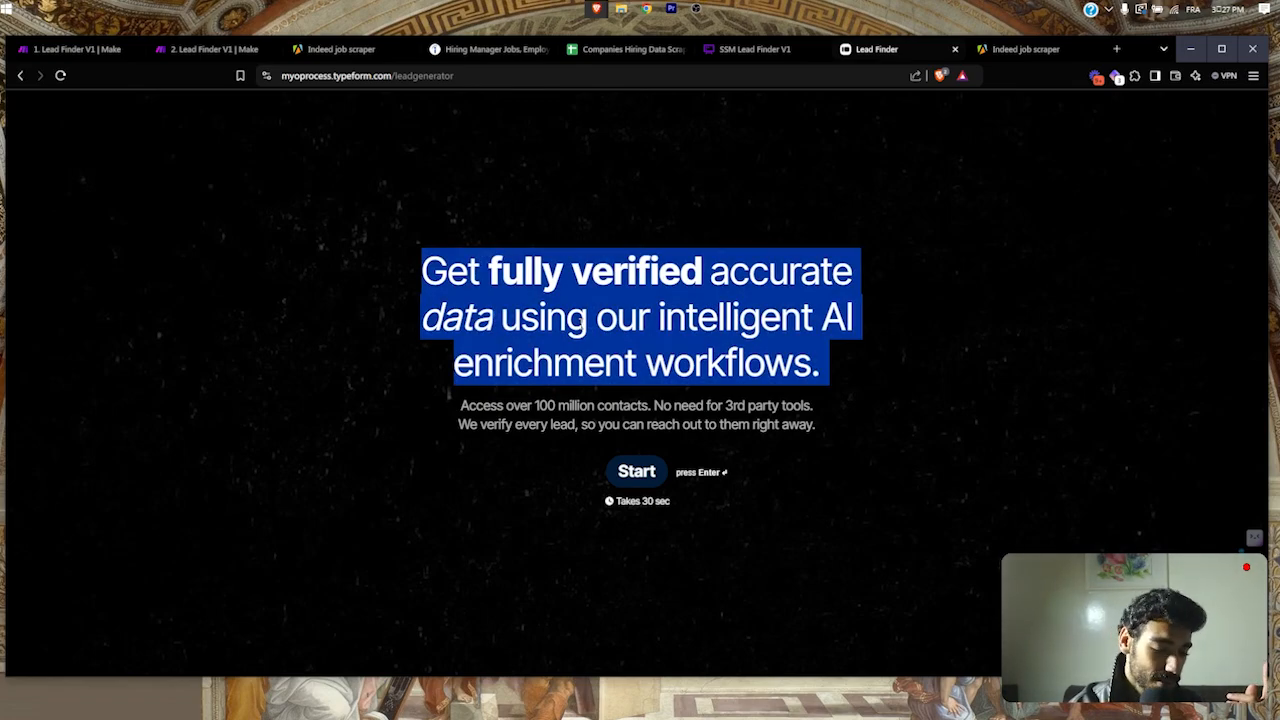
left_click(684, 336)
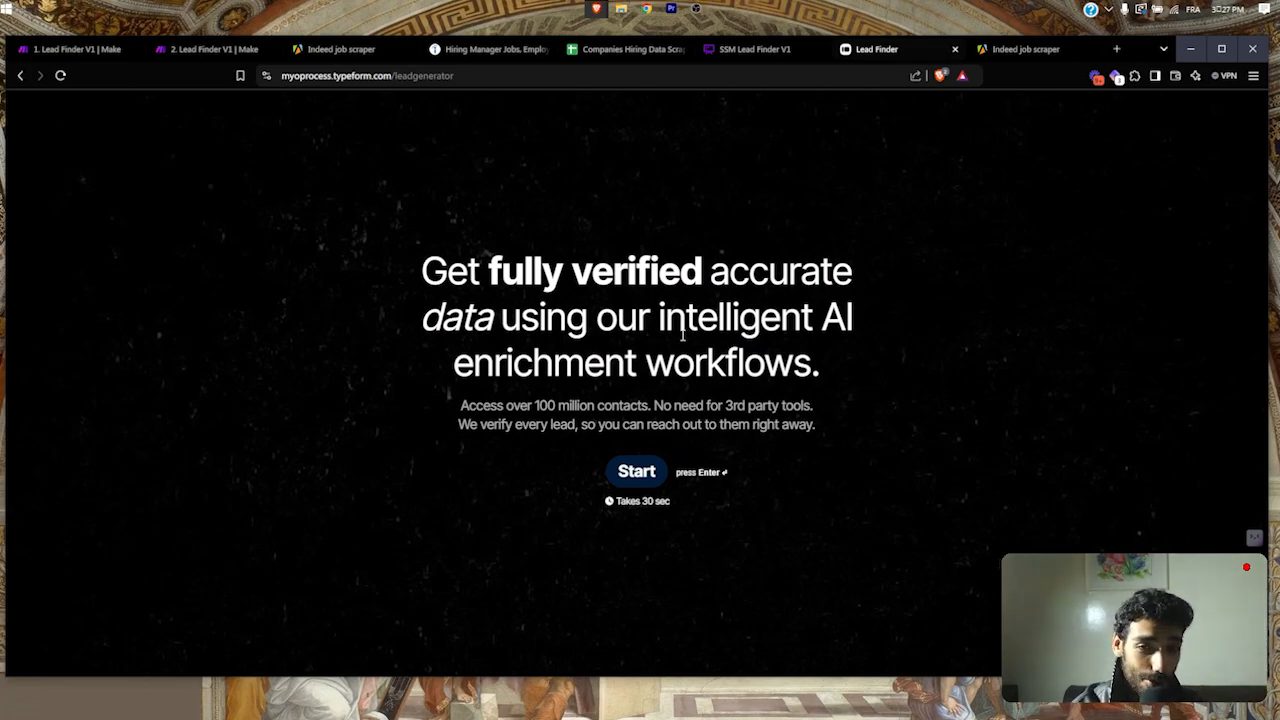
key("ctrl+shift+Tab")
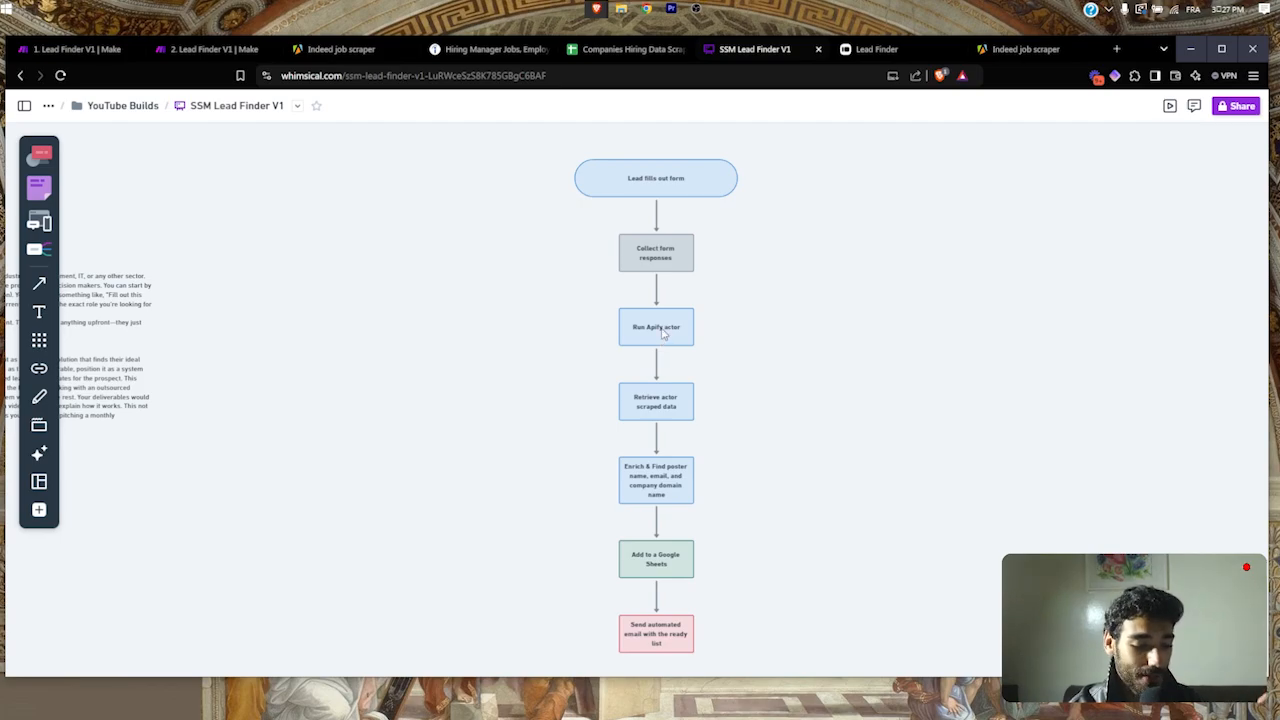
Step: Load apify.com in a new tab and search for 'Scrape TikTok profiles'
key("ctrl+t")
type("apify.com")
key("Return")
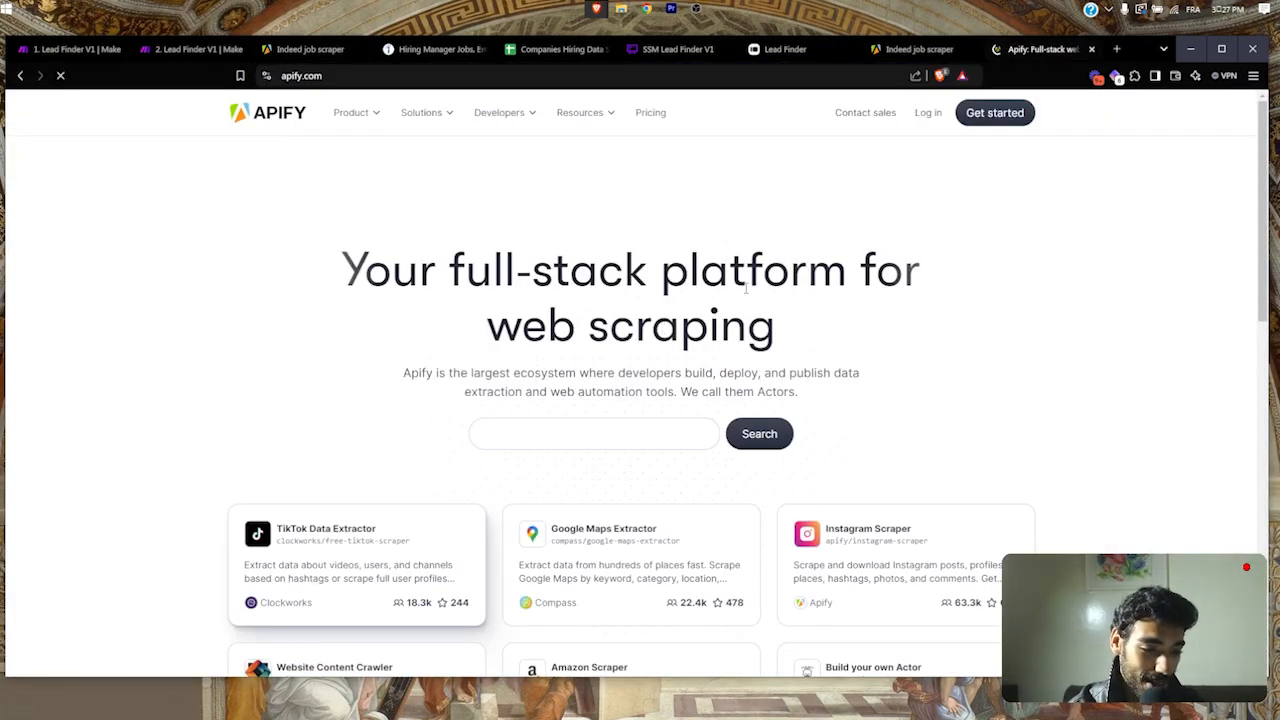
type("Scrape TikT")
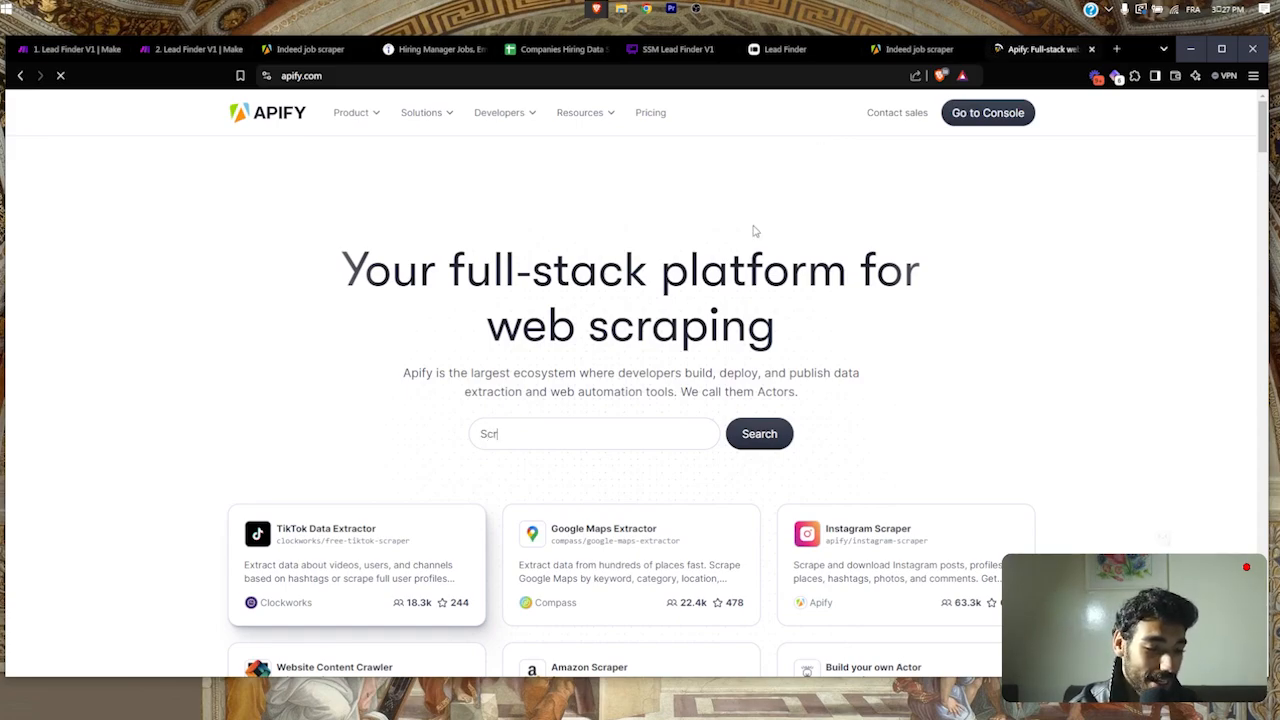
scroll(752, 229, "down", 1)
type("ok profiles")
Step: Browse Apify's featured Actors, then return to the Lead Finder form tab
scroll(757, 229, "down", 4)
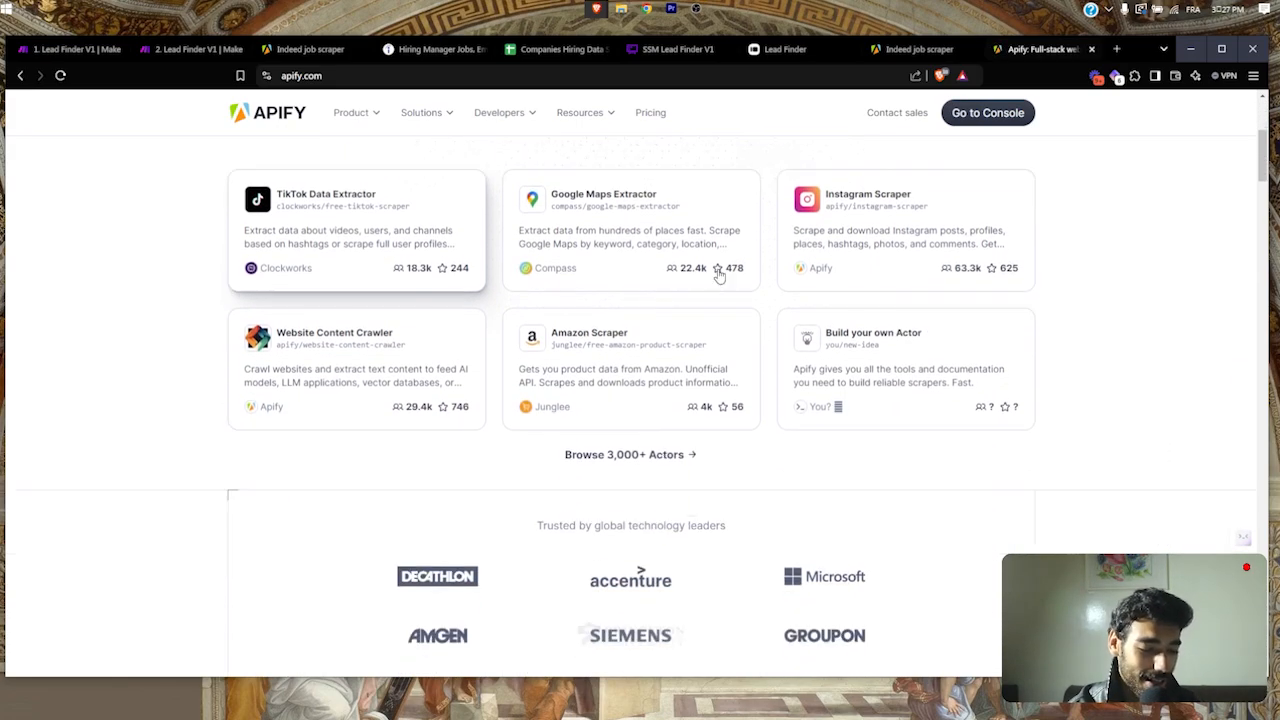
scroll(590, 445, "down", 6)
scroll(590, 440, "up", 12)
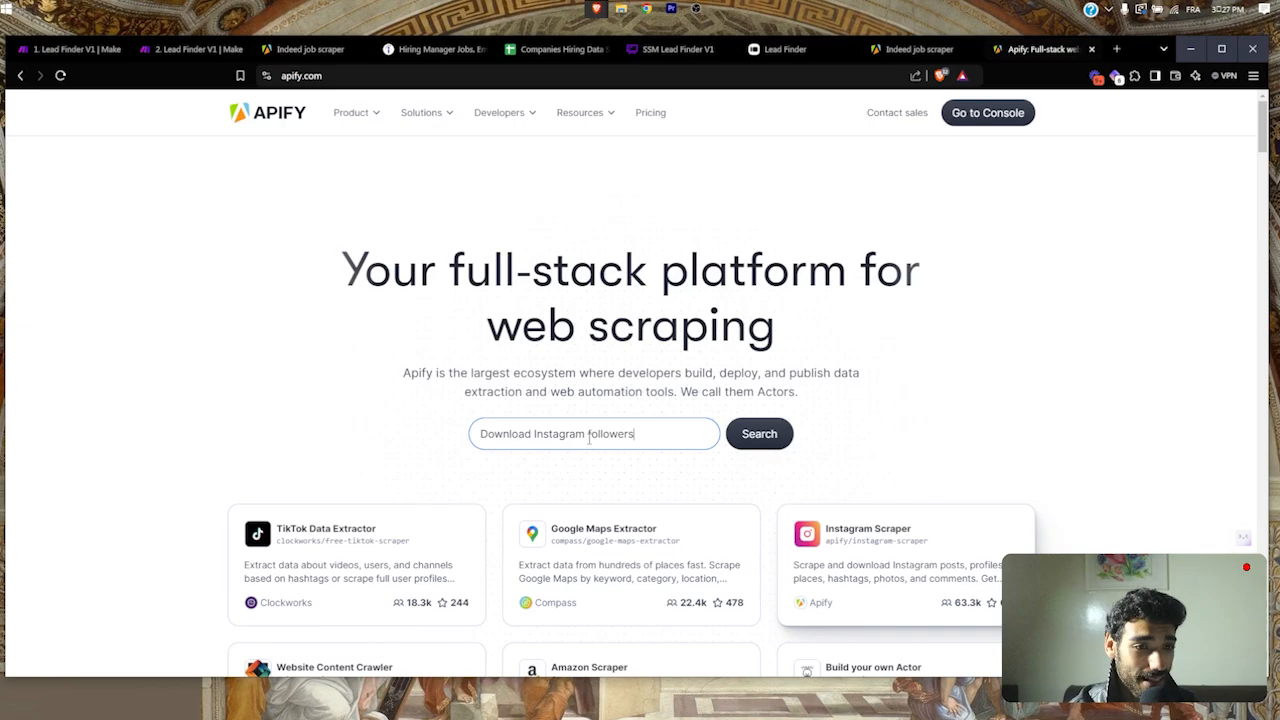
scroll(590, 440, "down", 3)
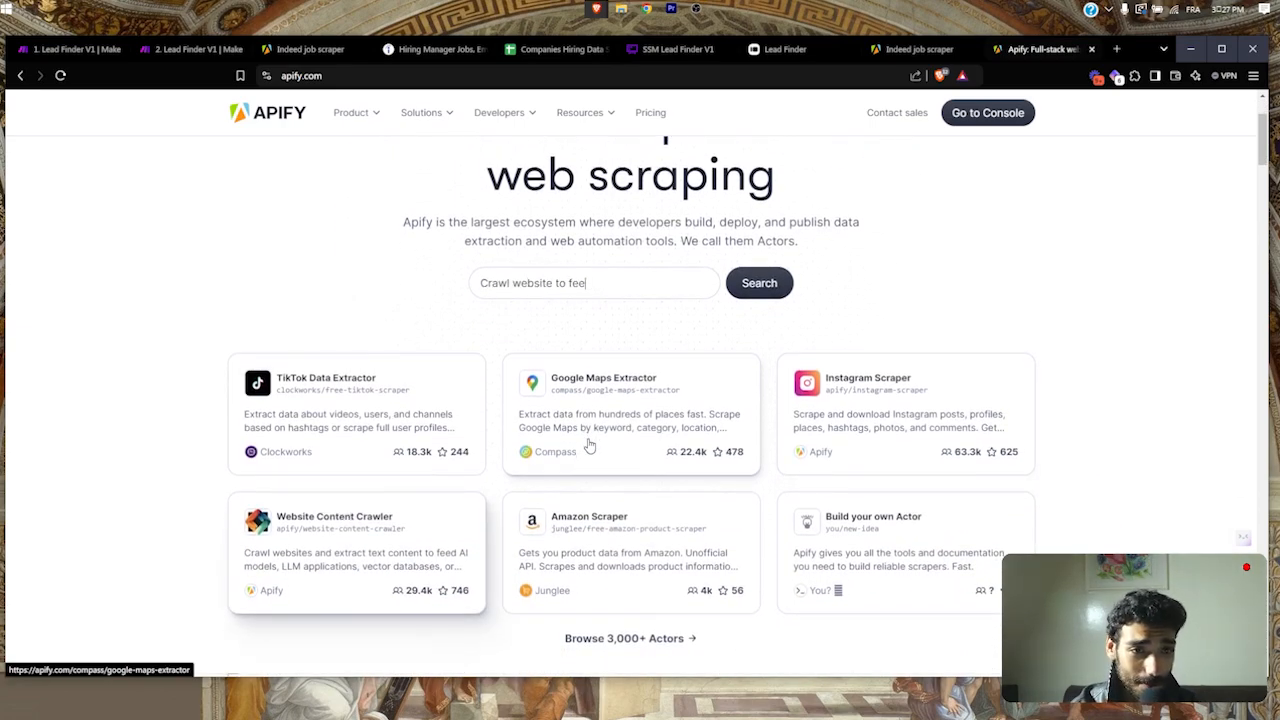
scroll(588, 445, "down", 1)
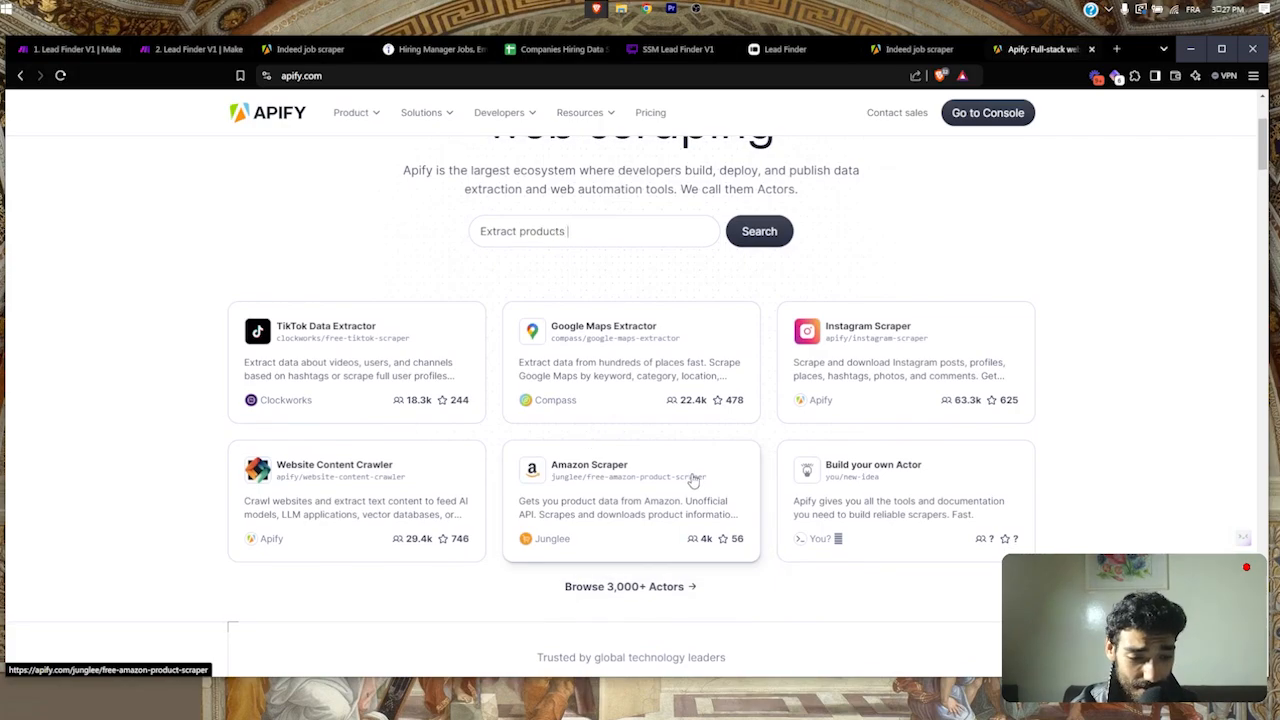
scroll(914, 497, "up", 1)
scroll(915, 498, "down", 1)
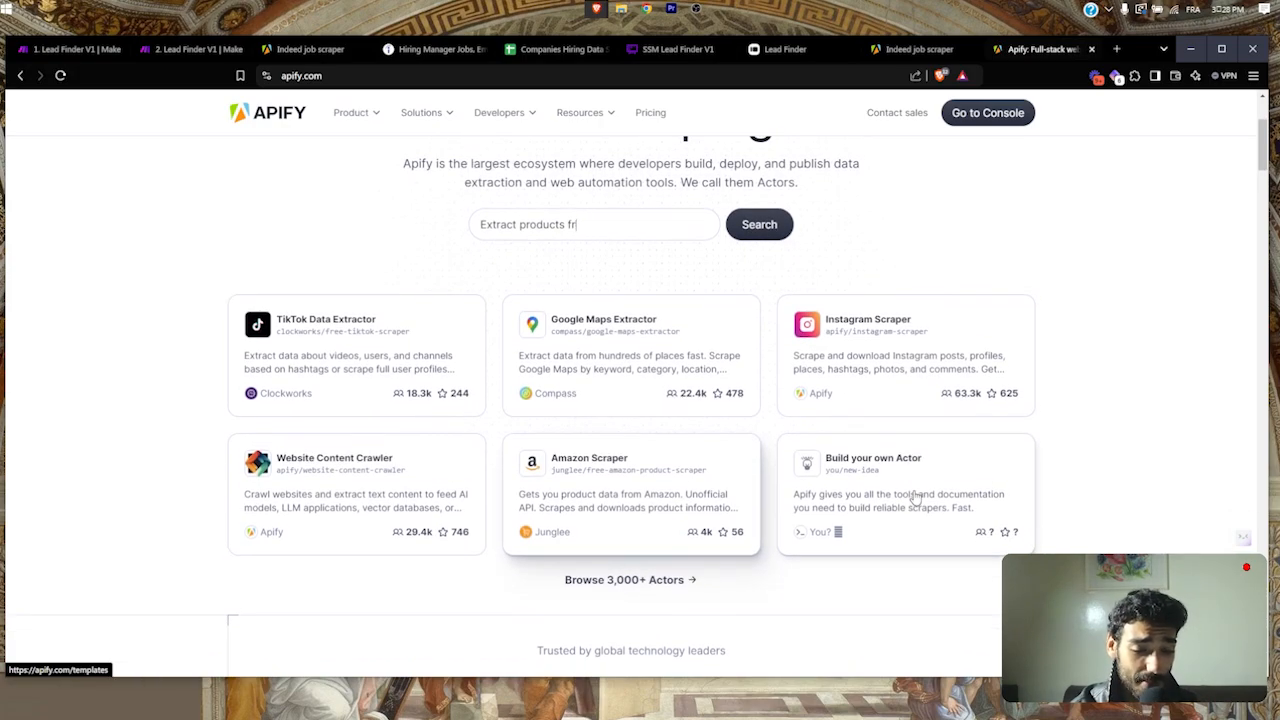
scroll(914, 497, "up", 4)
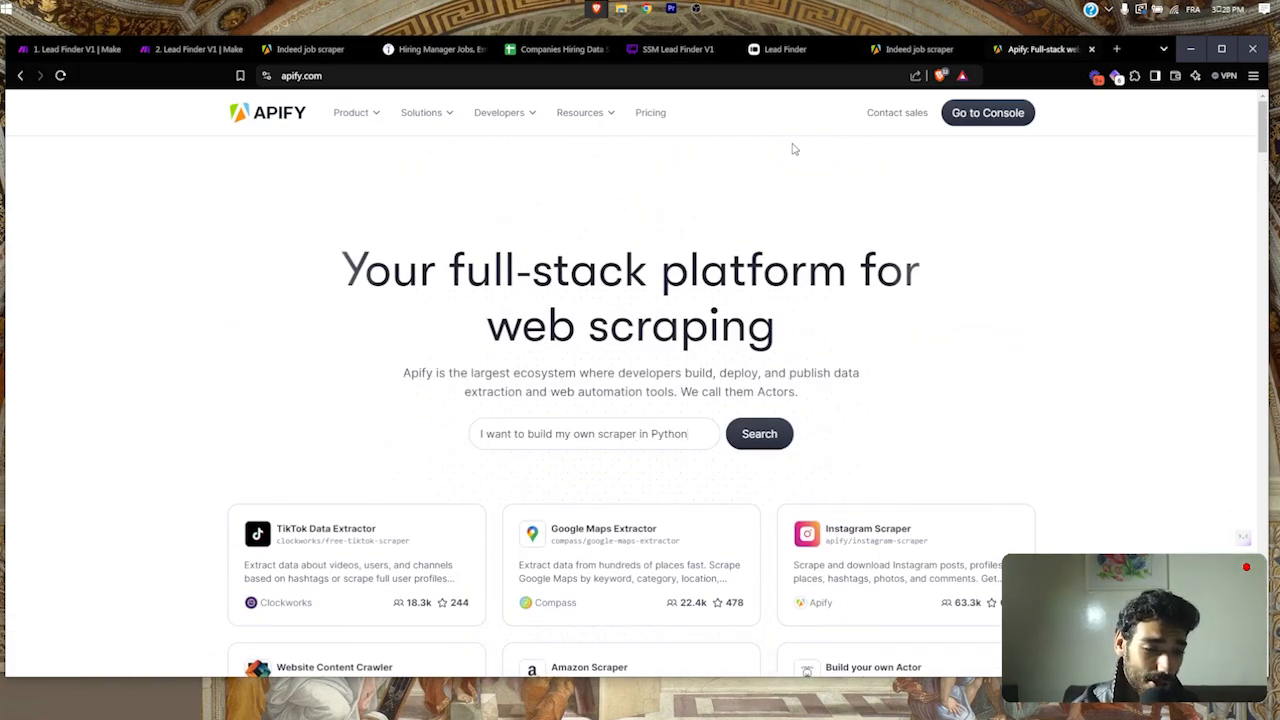
left_click(807, 49)
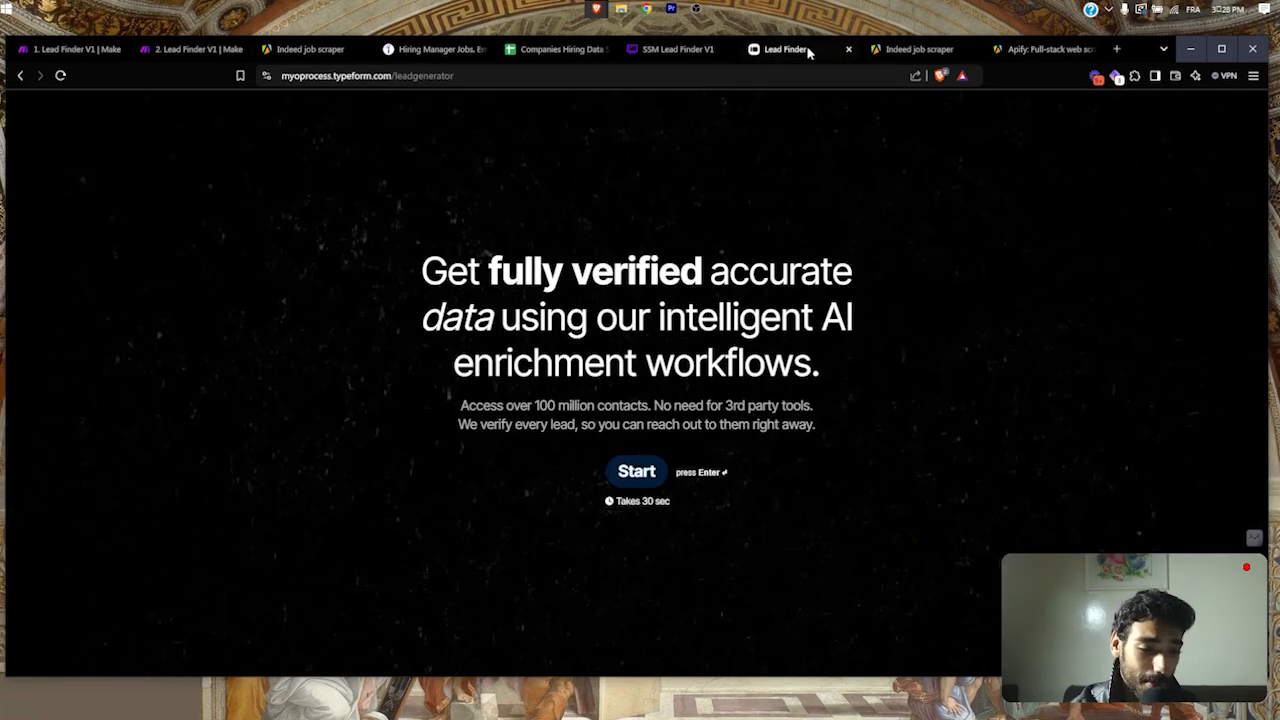
Step: Centre the SSM Lead Finder V1 flowchart on the Apify, enrichment, Sheets and email steps
left_click(628, 49)
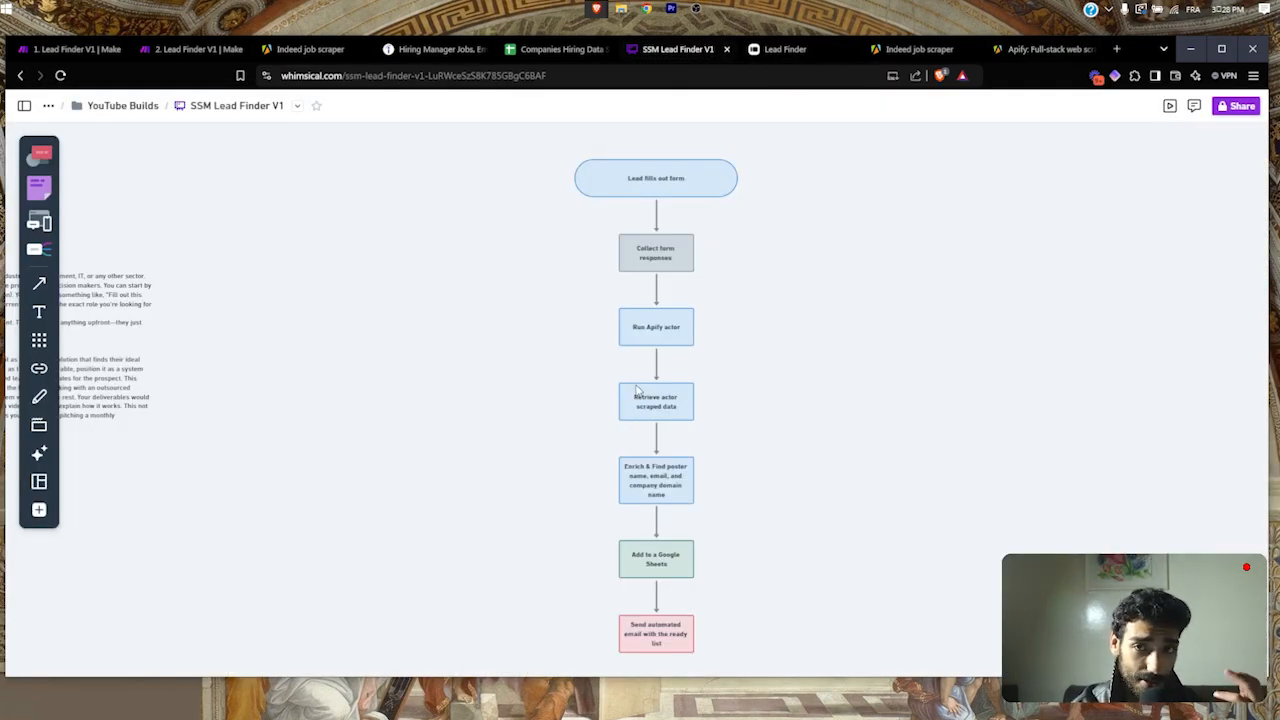
scroll(645, 428, "down", 1)
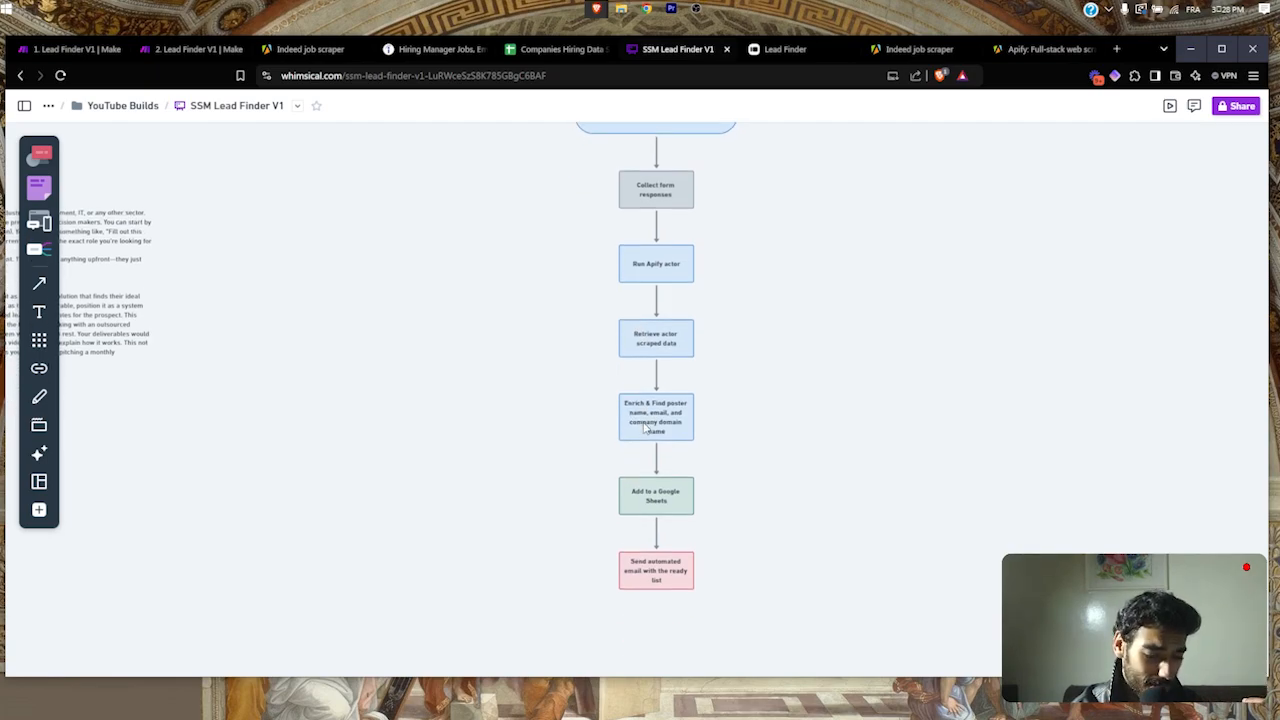
scroll(645, 428, "up", 3)
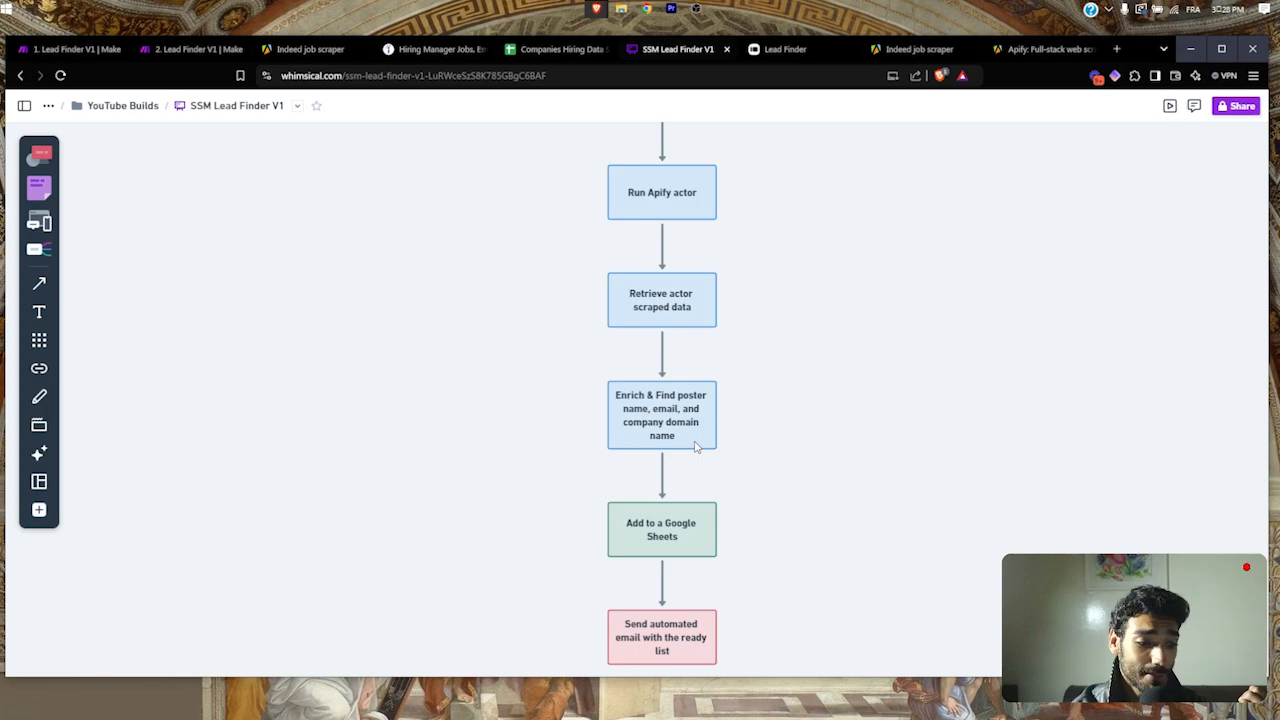
scroll(650, 452, "down", 1)
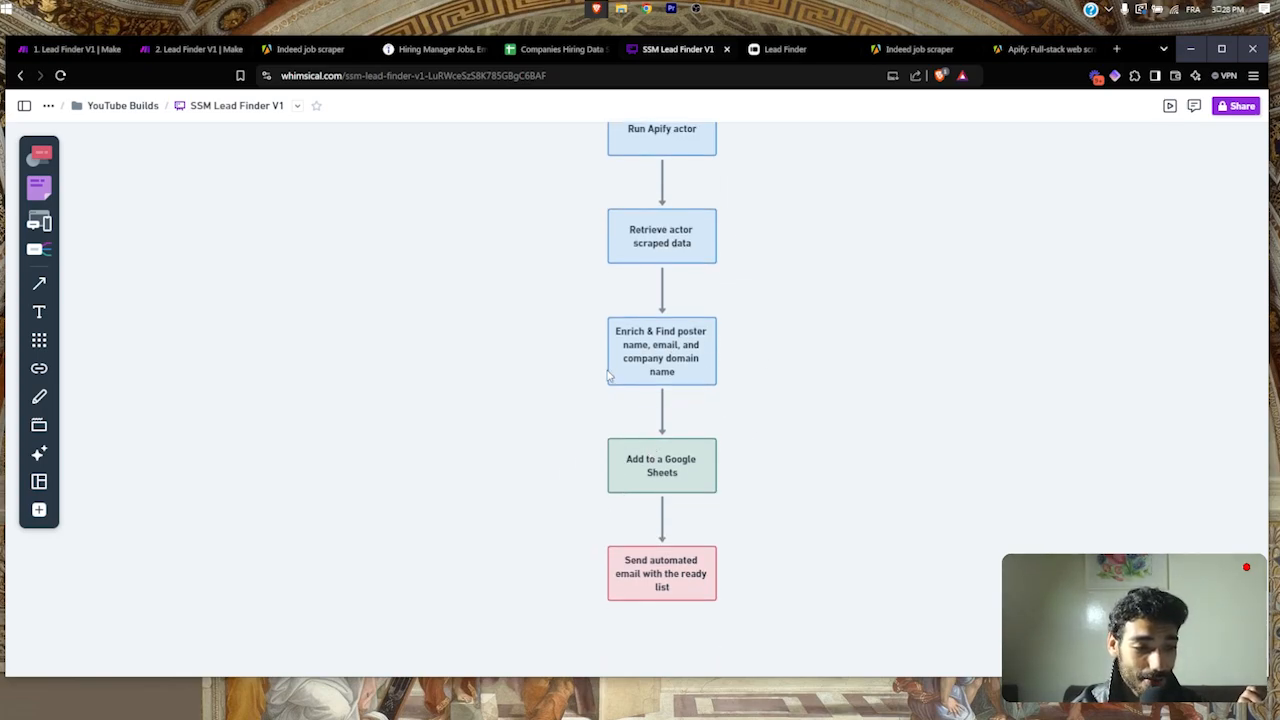
left_click(560, 49)
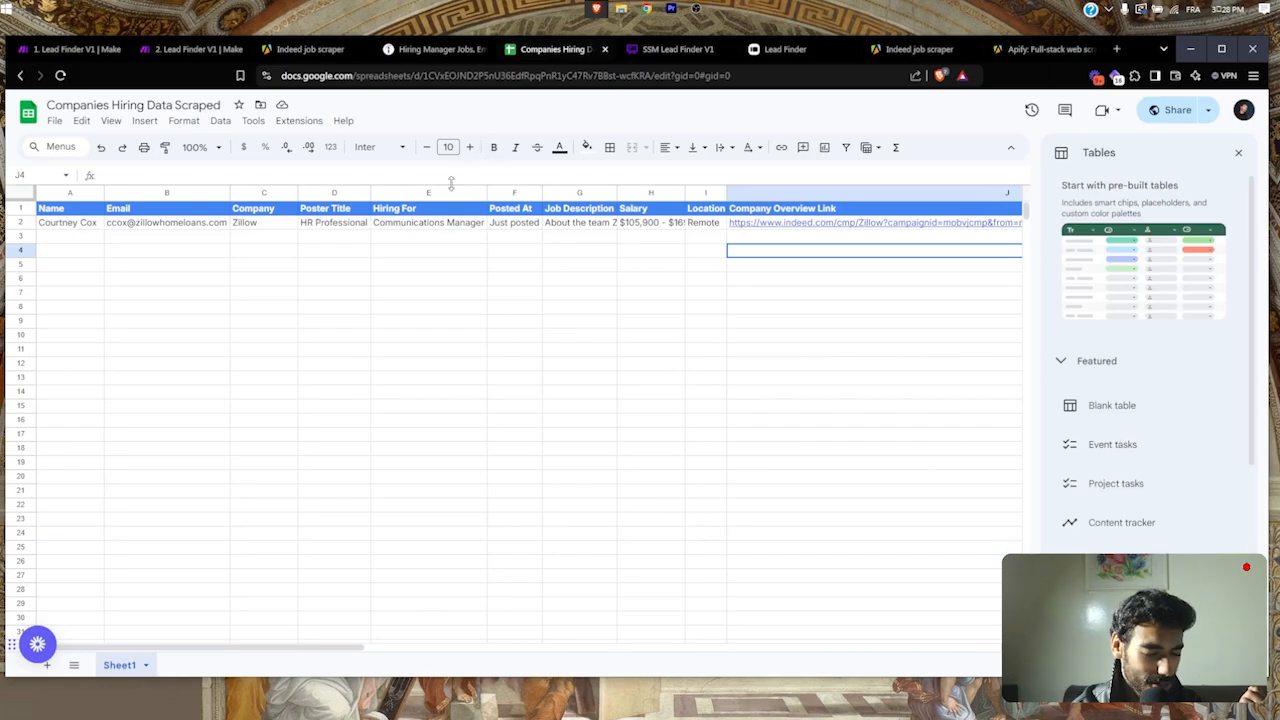
scroll(337, 225, "up", 3)
scroll(337, 225, "down", 3)
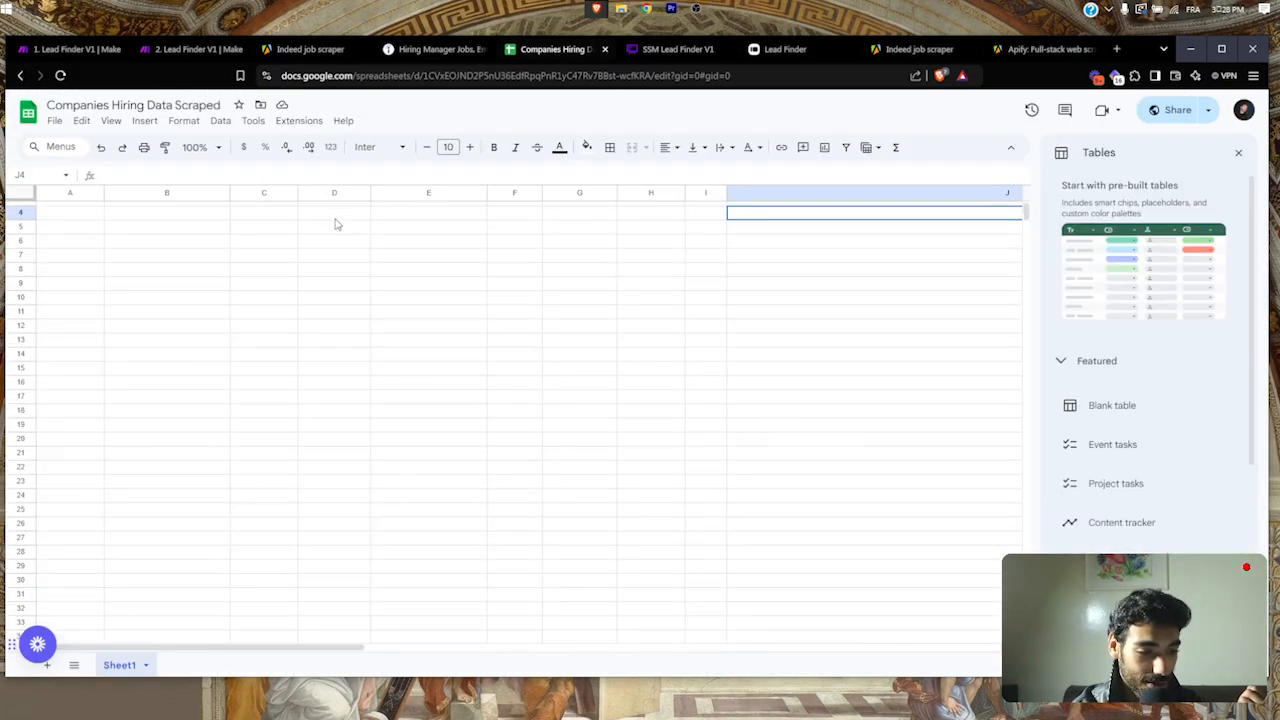
scroll(337, 225, "up", 1)
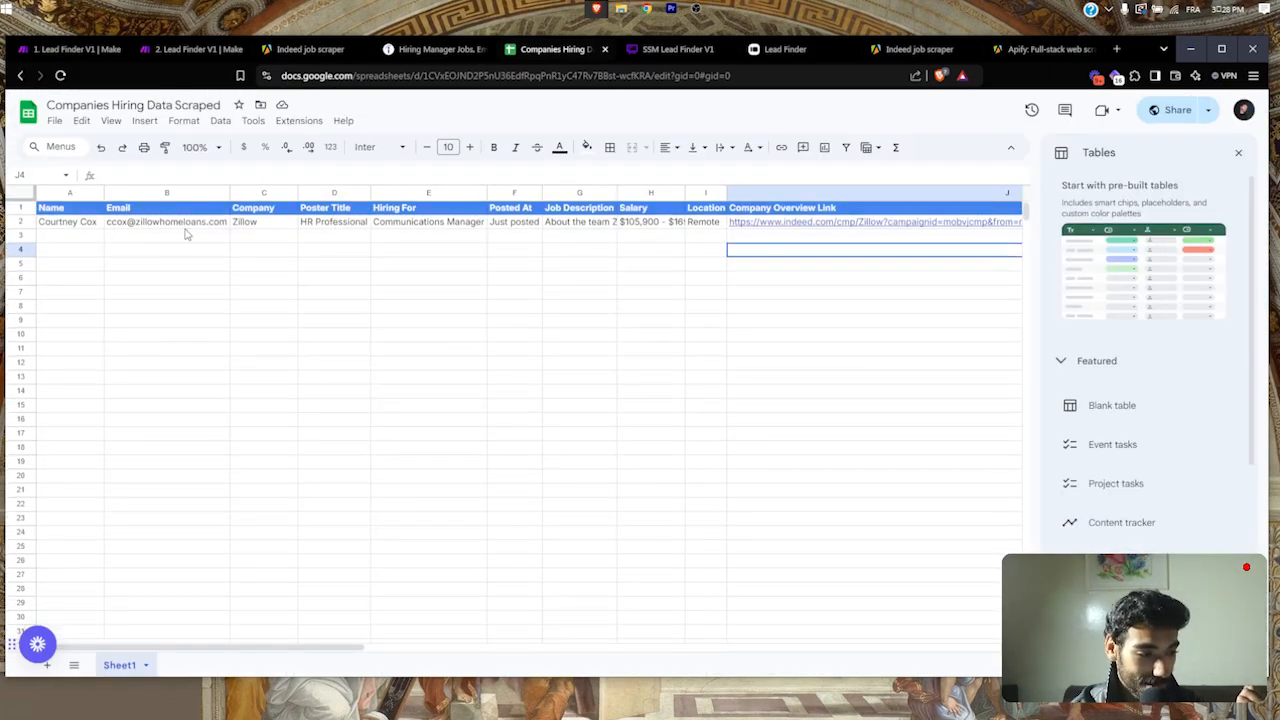
scroll(215, 235, "right", 1)
left_click(333, 226)
double_click(333, 226)
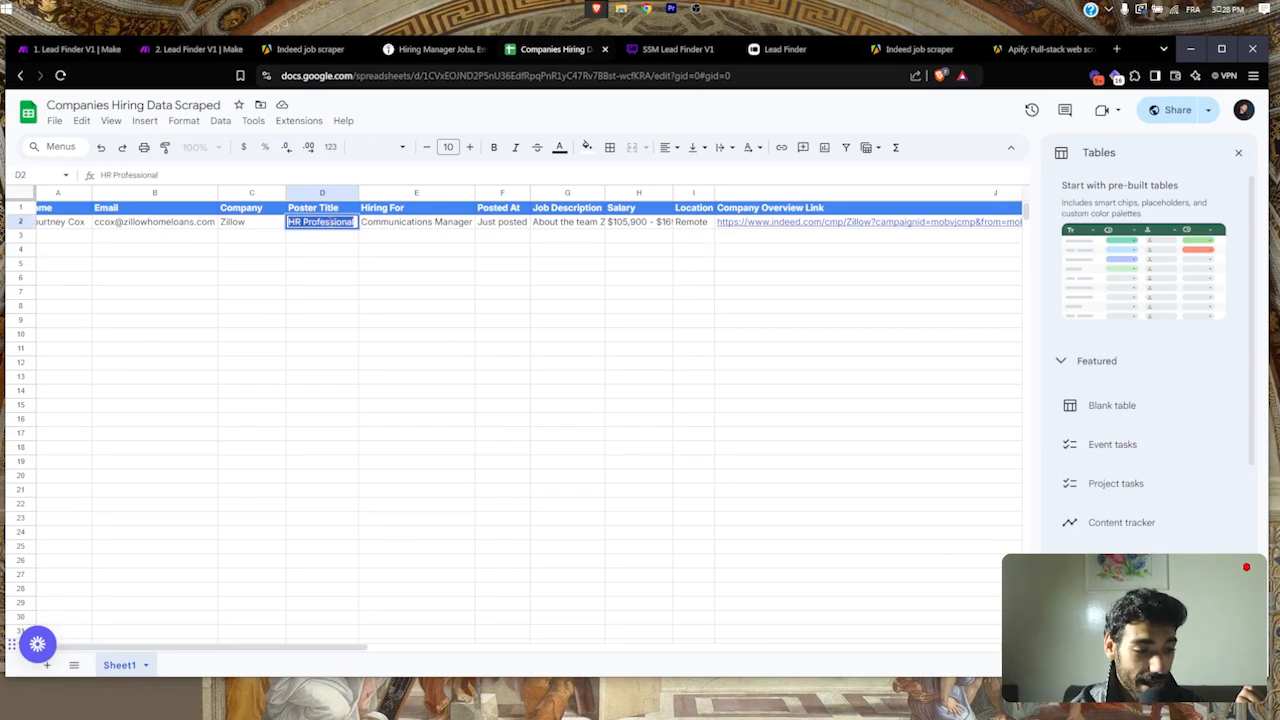
left_click(388, 228)
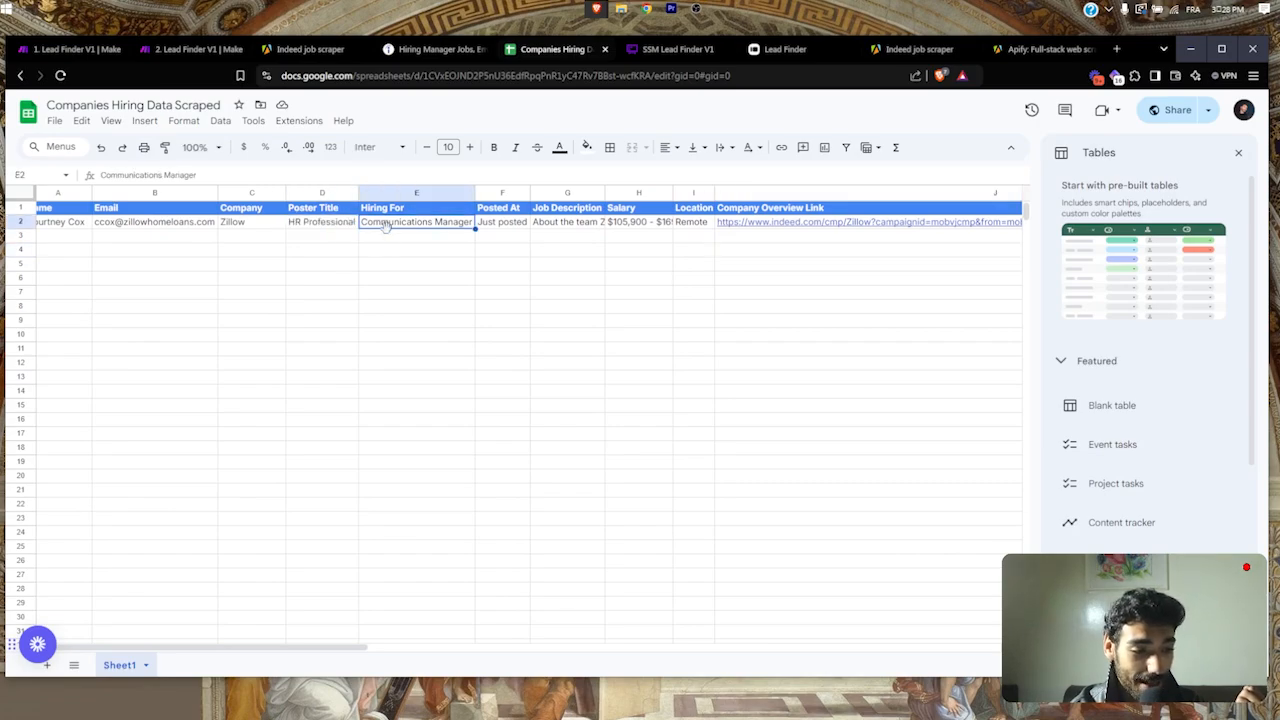
left_click(317, 224)
double_click(317, 226)
left_click(363, 224)
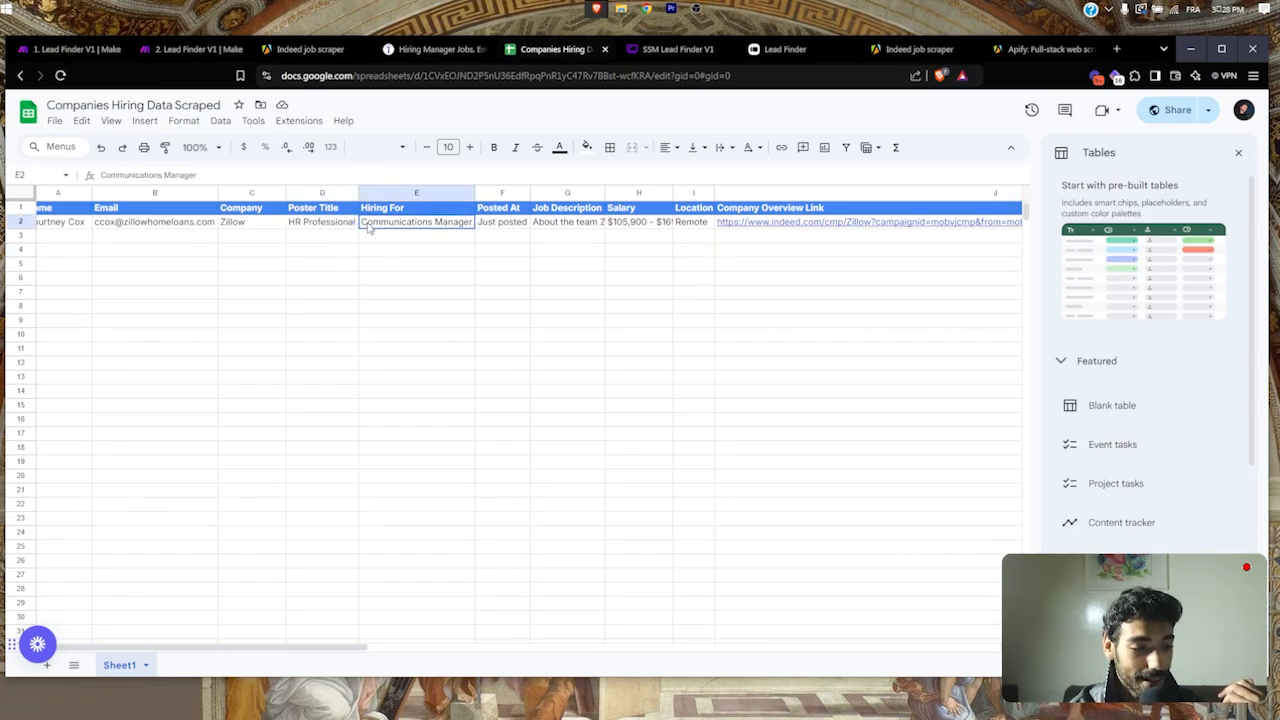
double_click(363, 224)
left_click(395, 235)
scroll(400, 235, "right", 2)
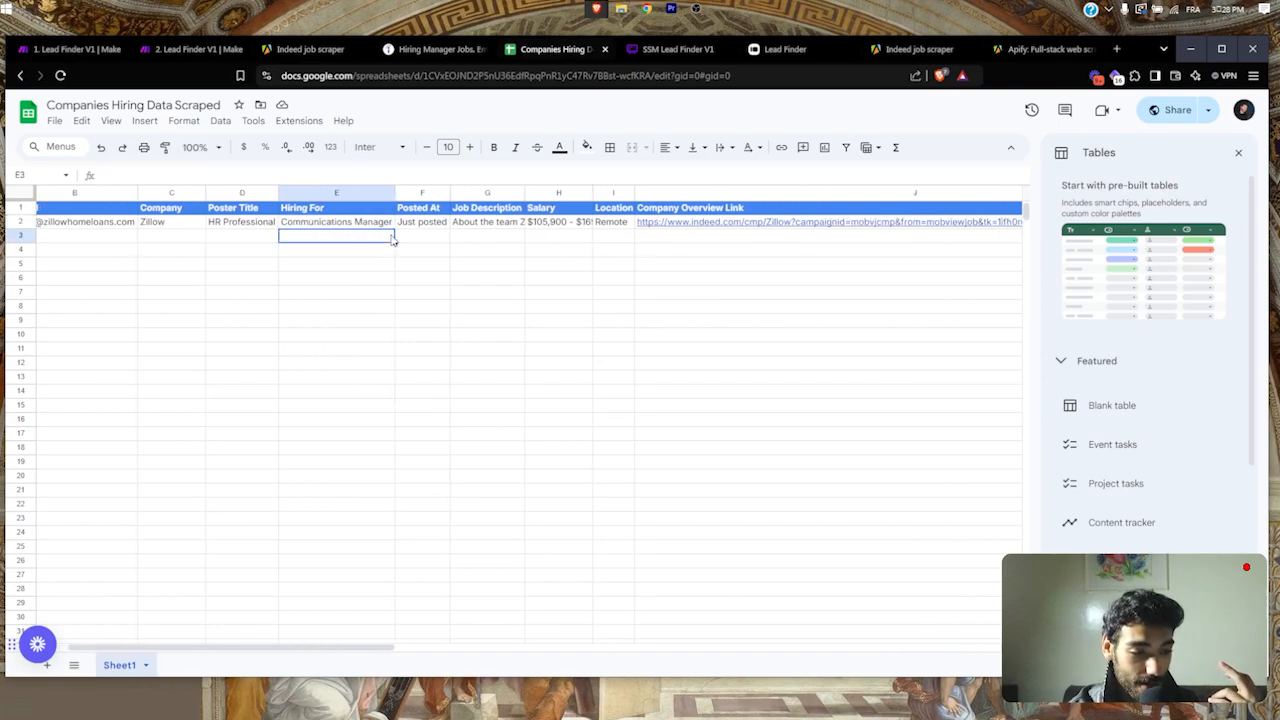
double_click(420, 224)
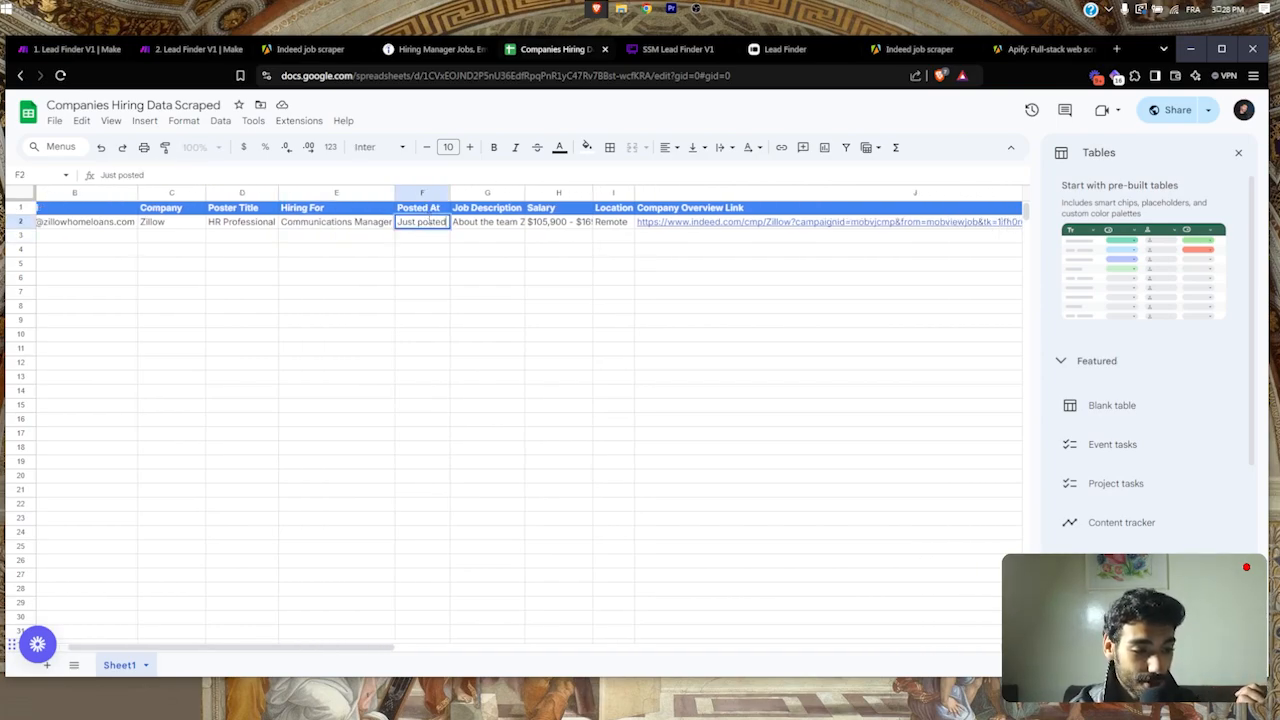
double_click(486, 225)
left_click_drag(587, 362, 593, 524)
left_click(590, 351)
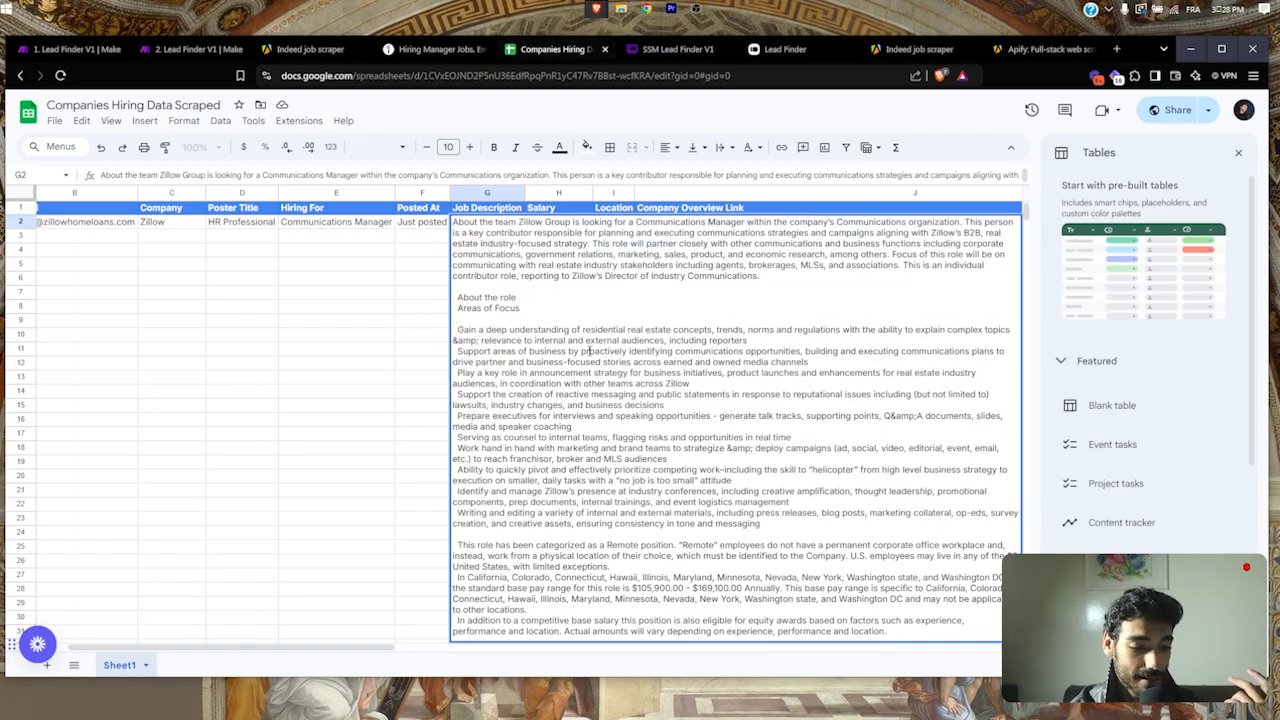
left_click(380, 259)
left_click(540, 222)
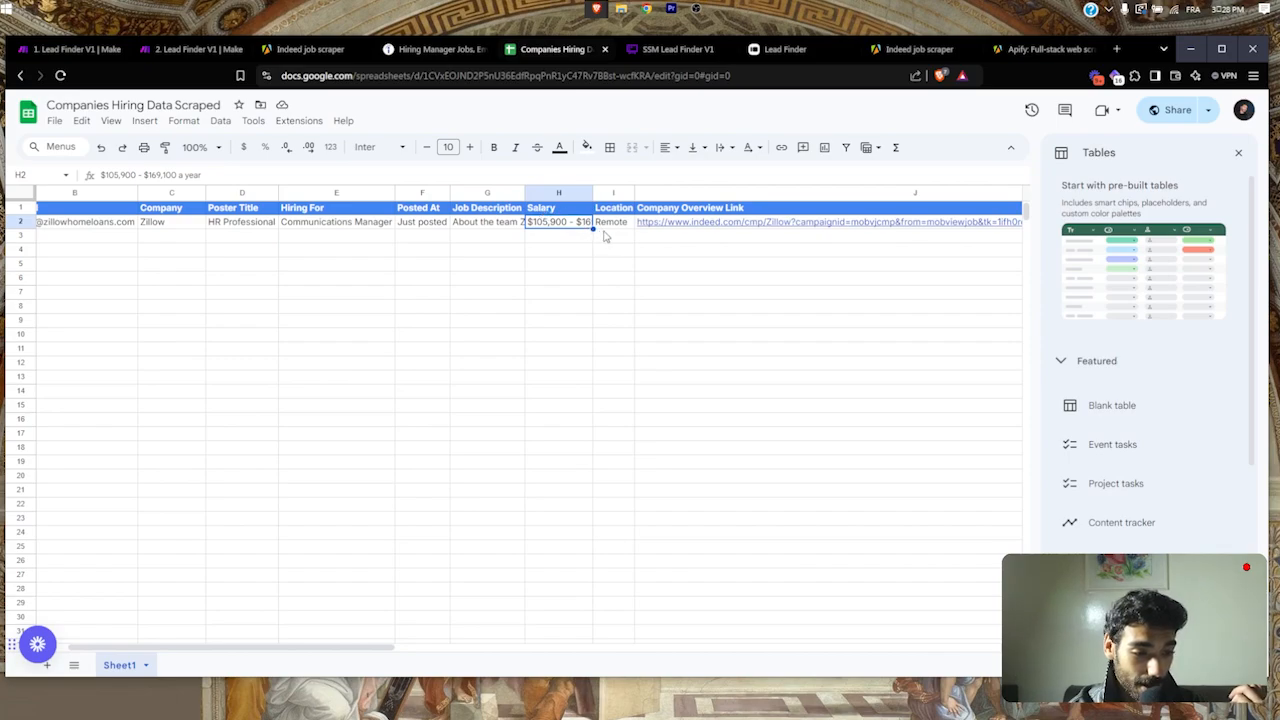
scroll(677, 229, "right", 3)
scroll(677, 229, "right", 5)
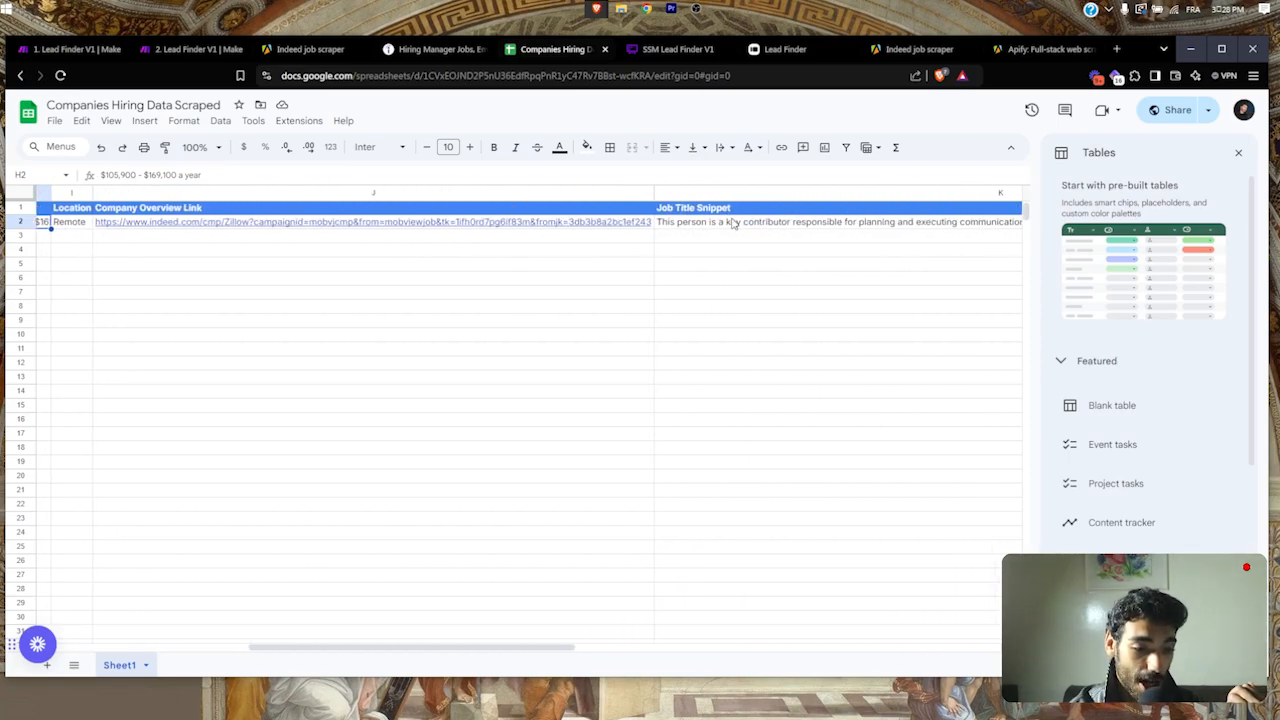
left_click(740, 222)
scroll(494, 240, "left", 8)
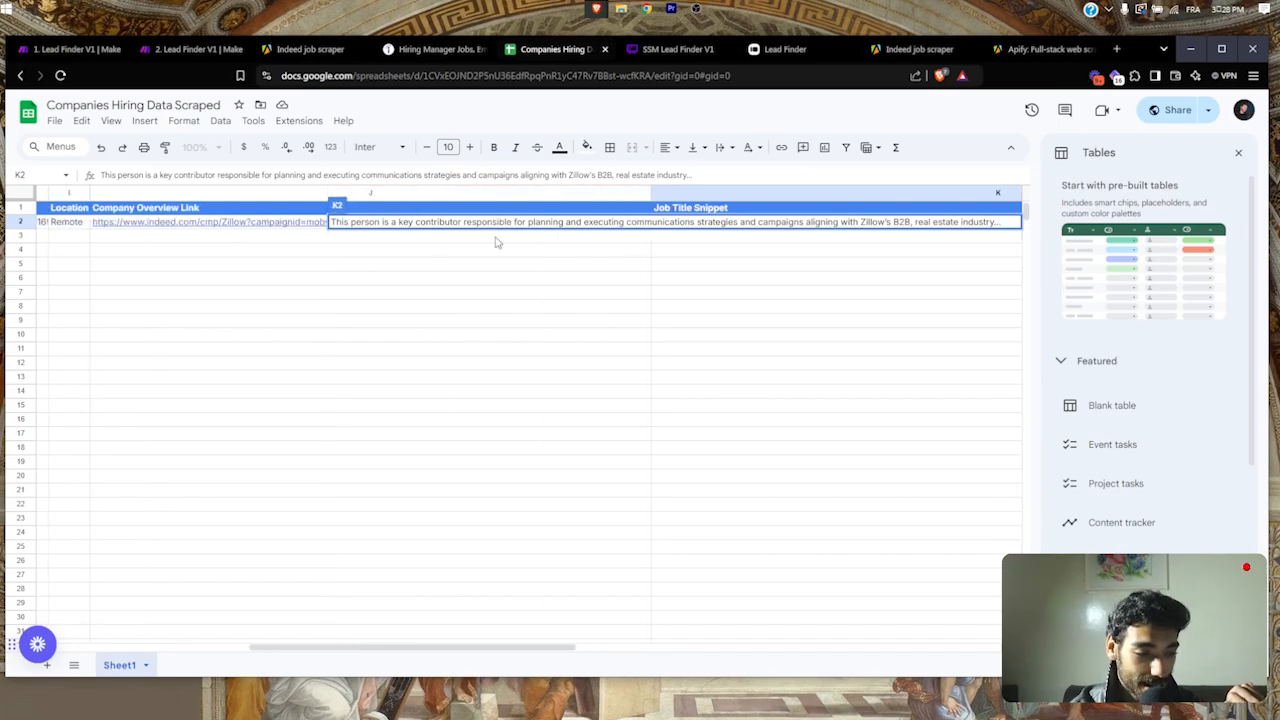
left_click(395, 262)
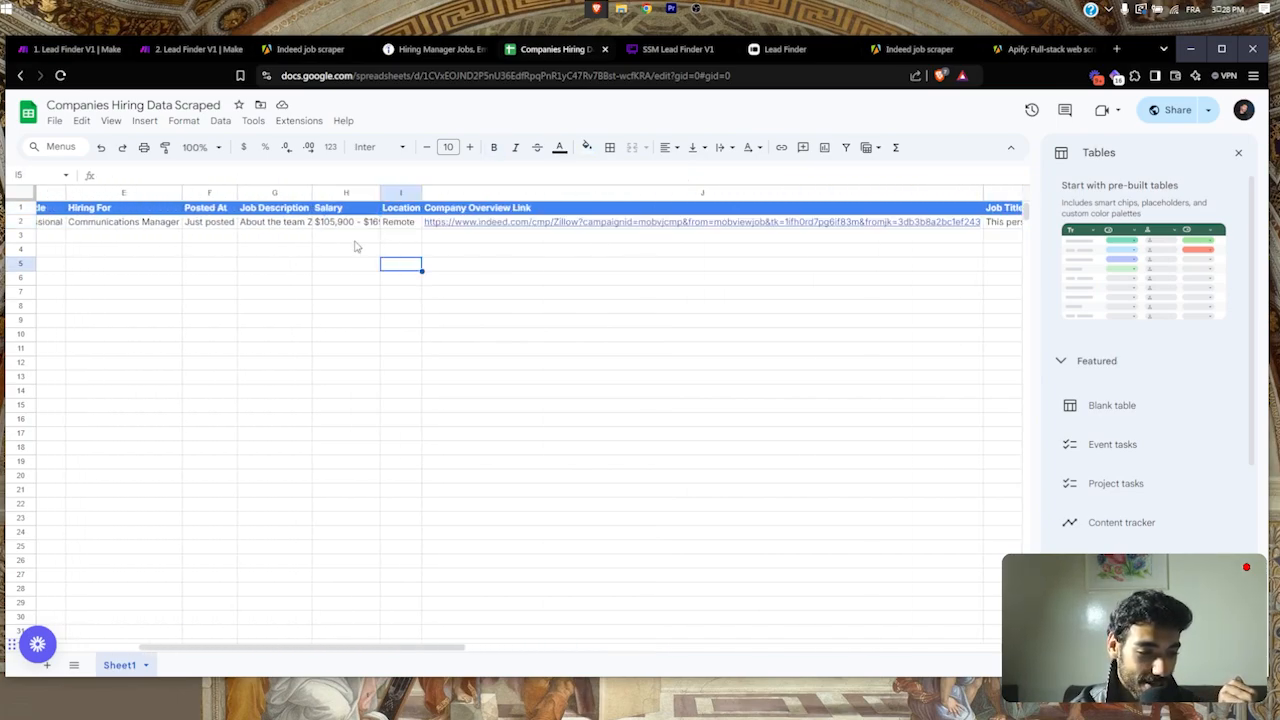
scroll(466, 284, "right", 6)
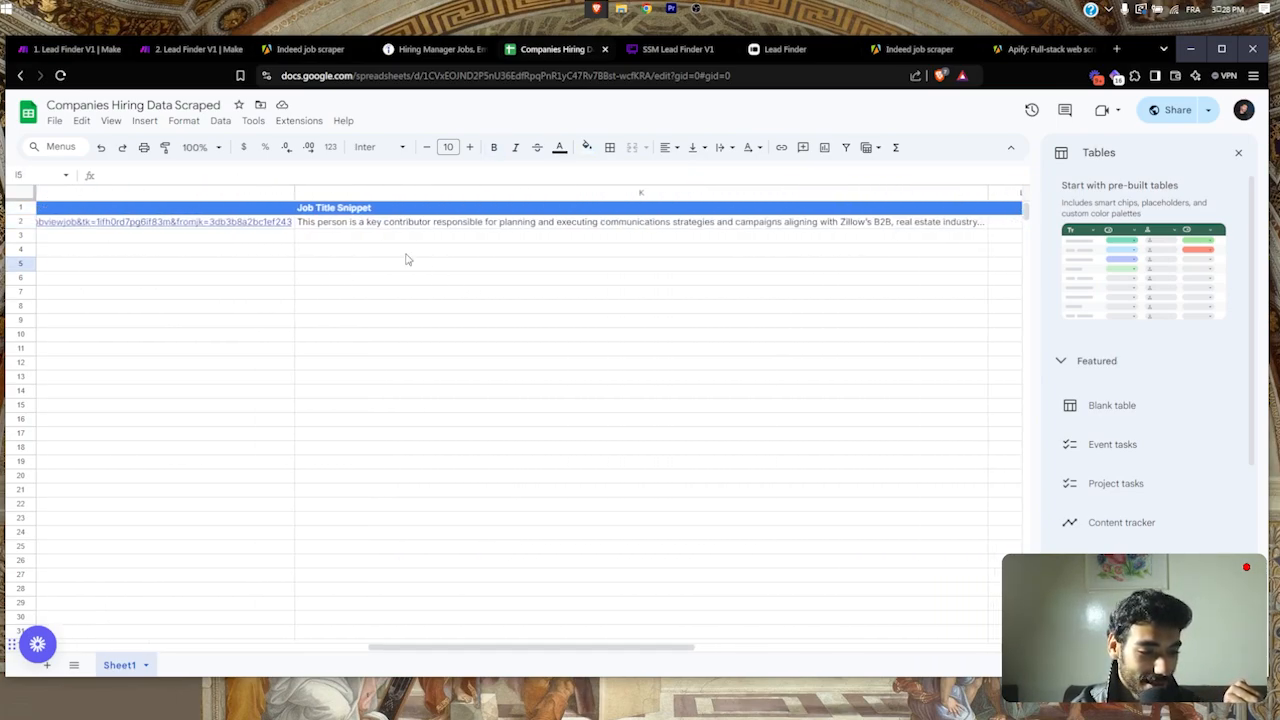
left_click(370, 222)
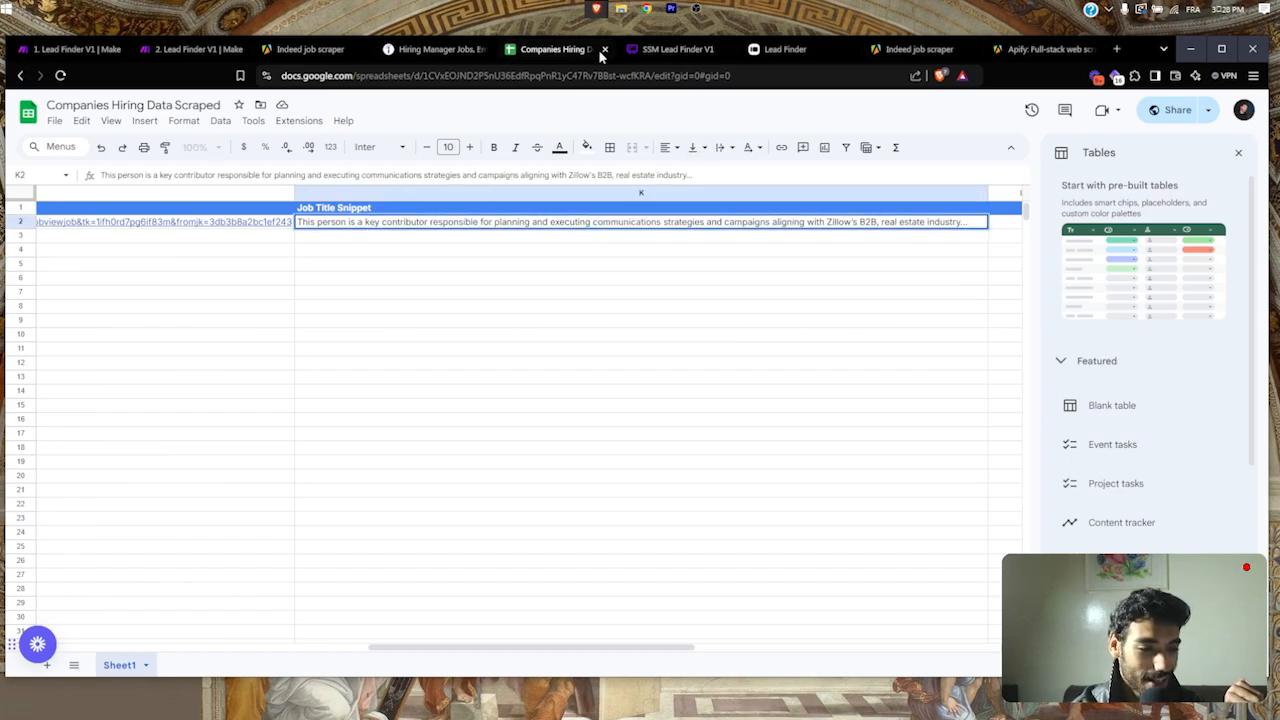
Step: Scroll the SSM Lead Finder V1 board to the enrichment, Google Sheets and email steps
left_click(650, 50)
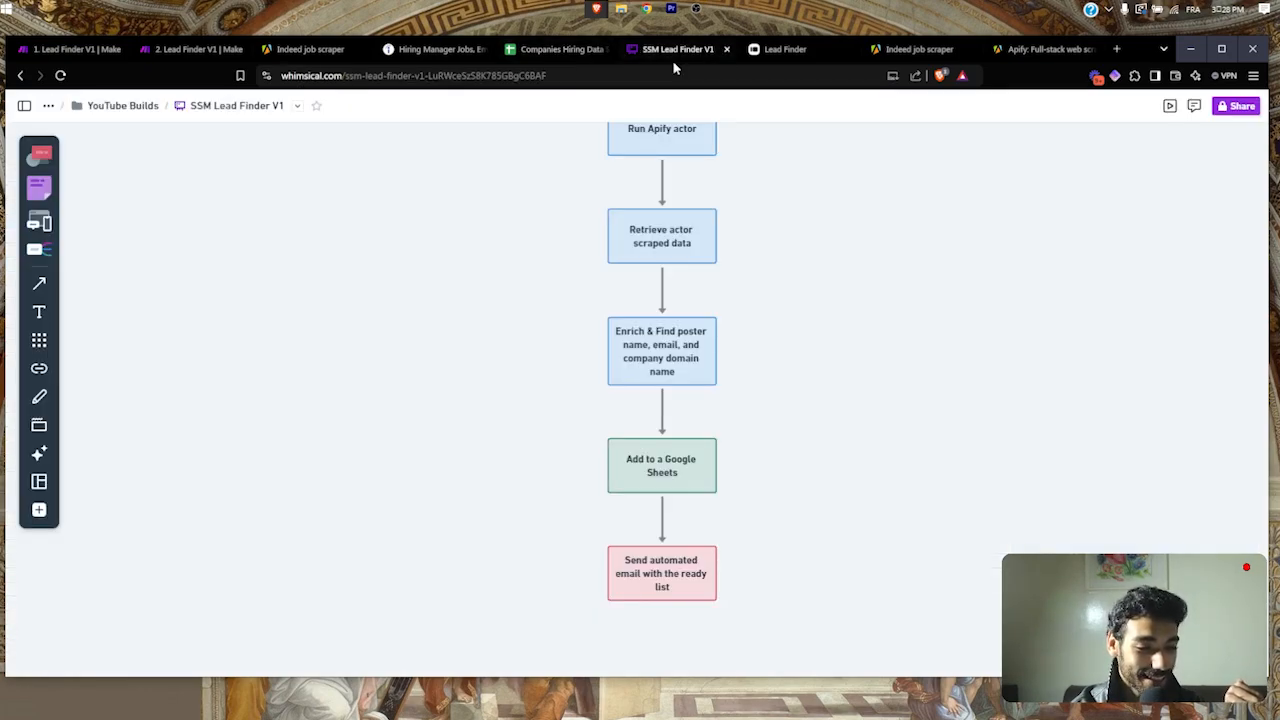
scroll(706, 480, "down", 1)
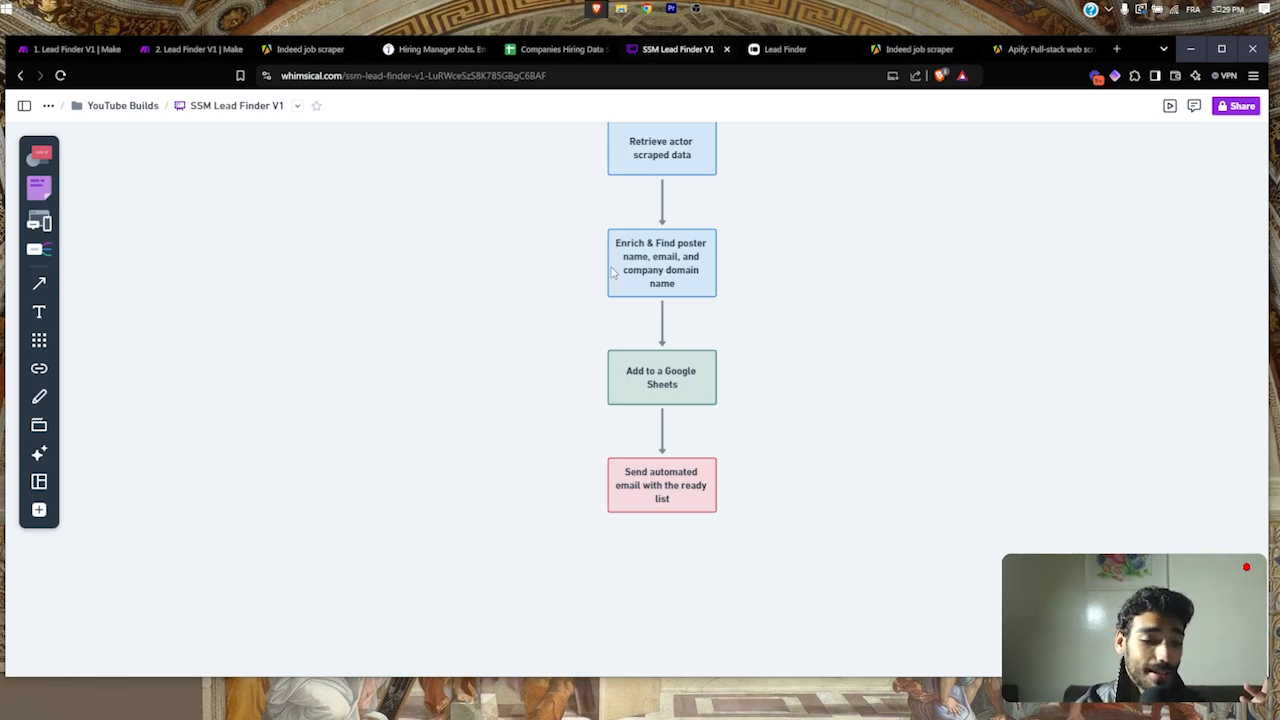
left_click(692, 6)
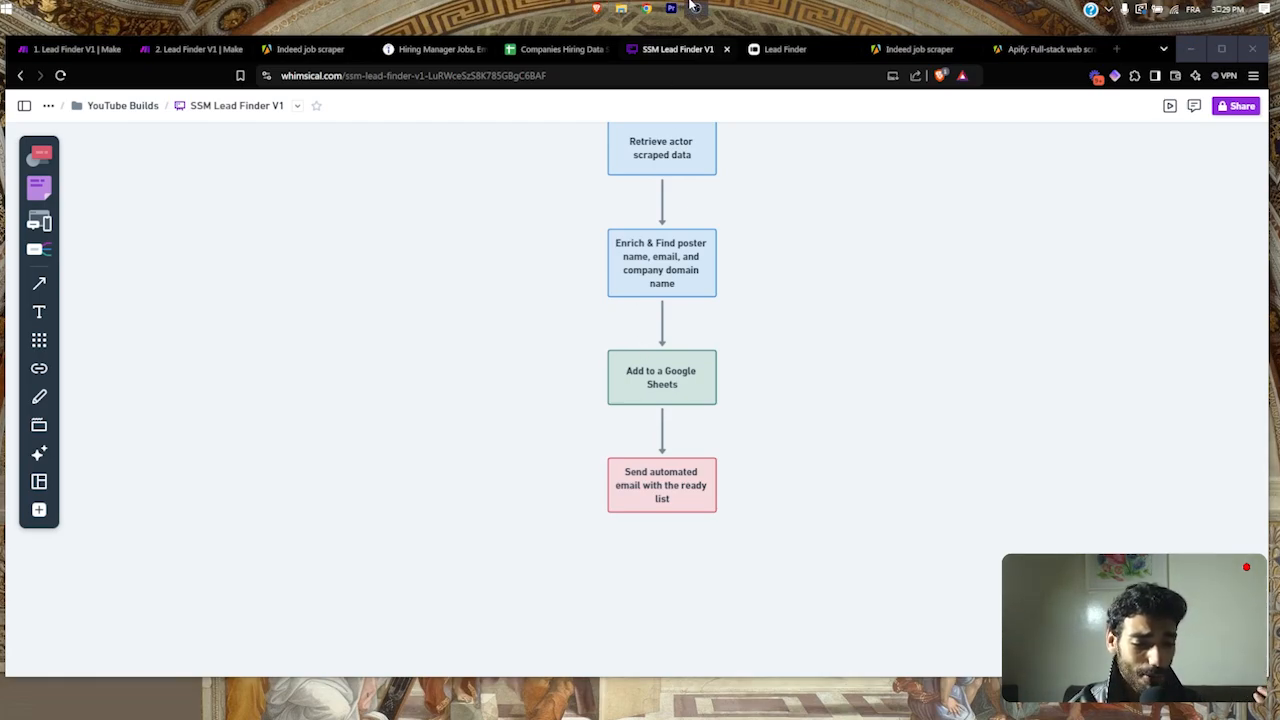
left_click(217, 97)
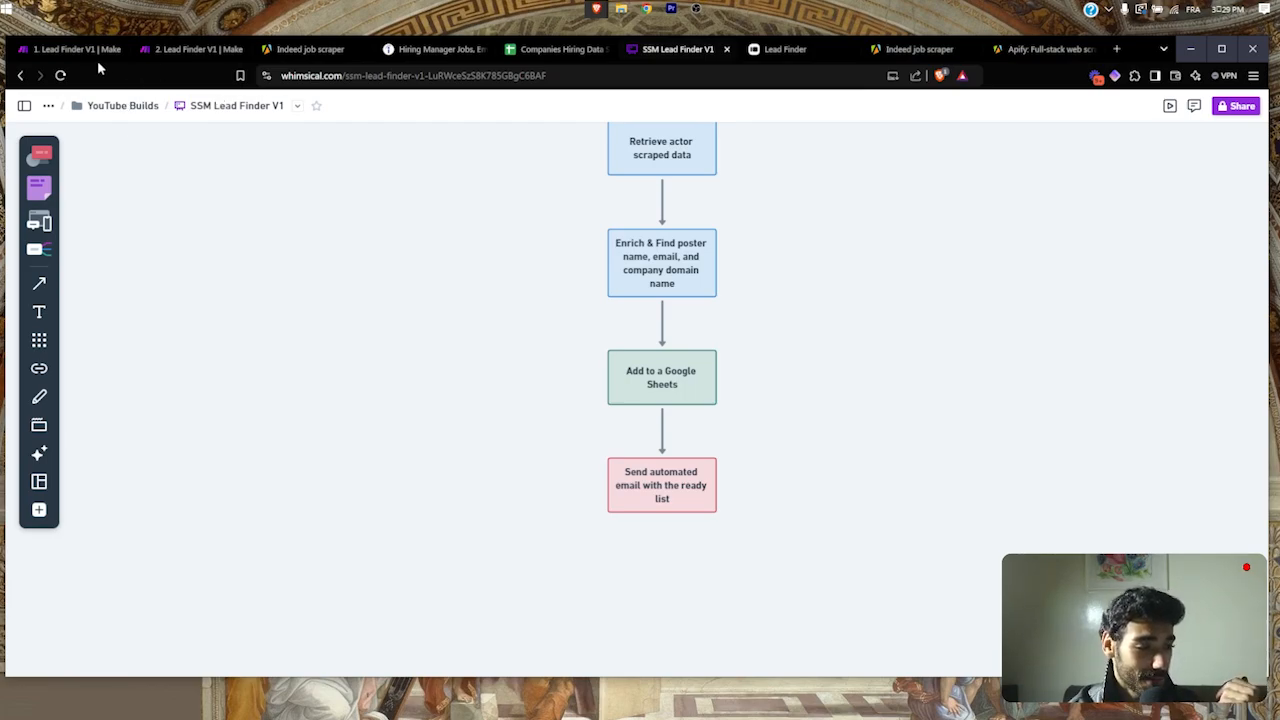
Step: In 1. Lead Finder V1, keep Watch Input's webhook as LeadFinder 01 and add a Typeform module
left_click(86, 57)
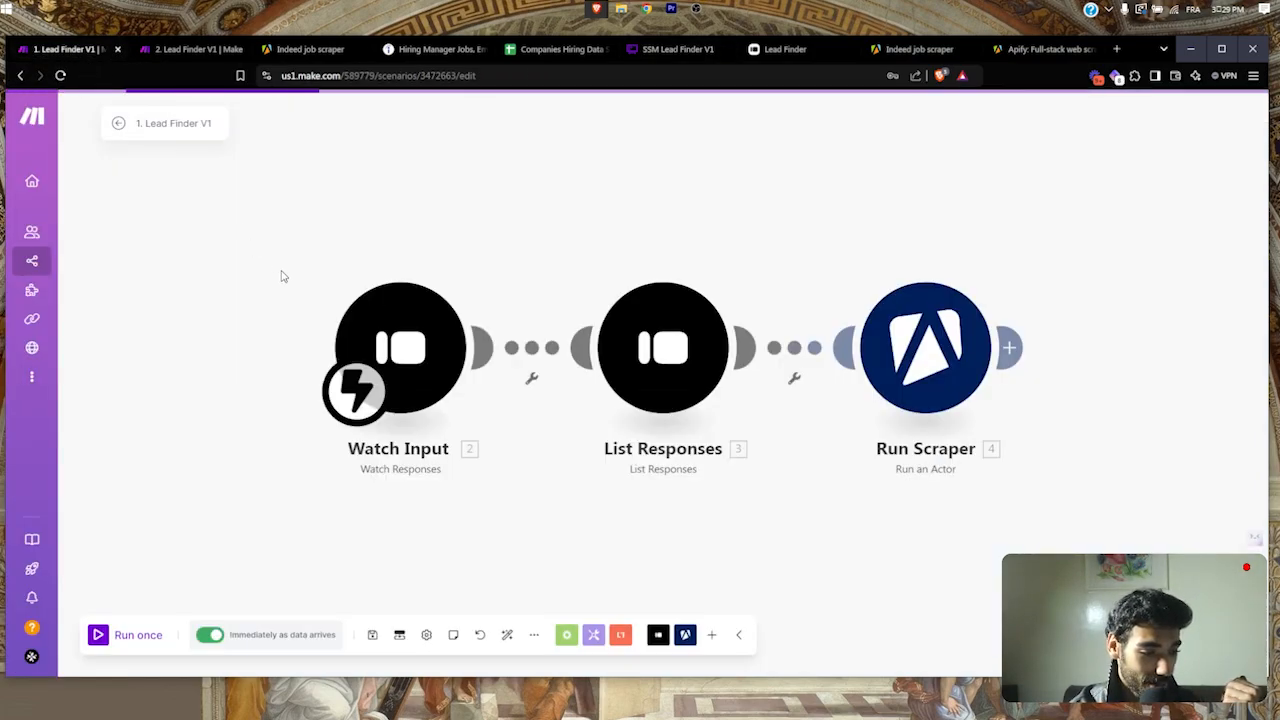
left_click(337, 346)
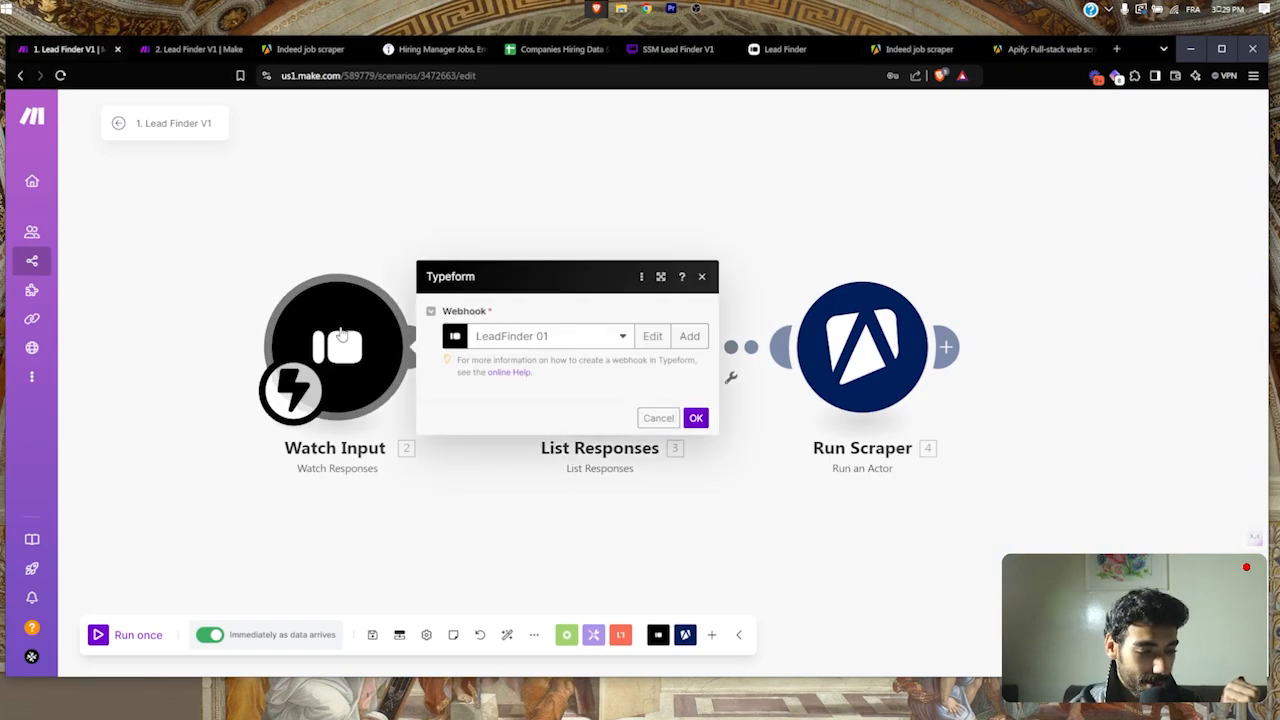
left_click(543, 325)
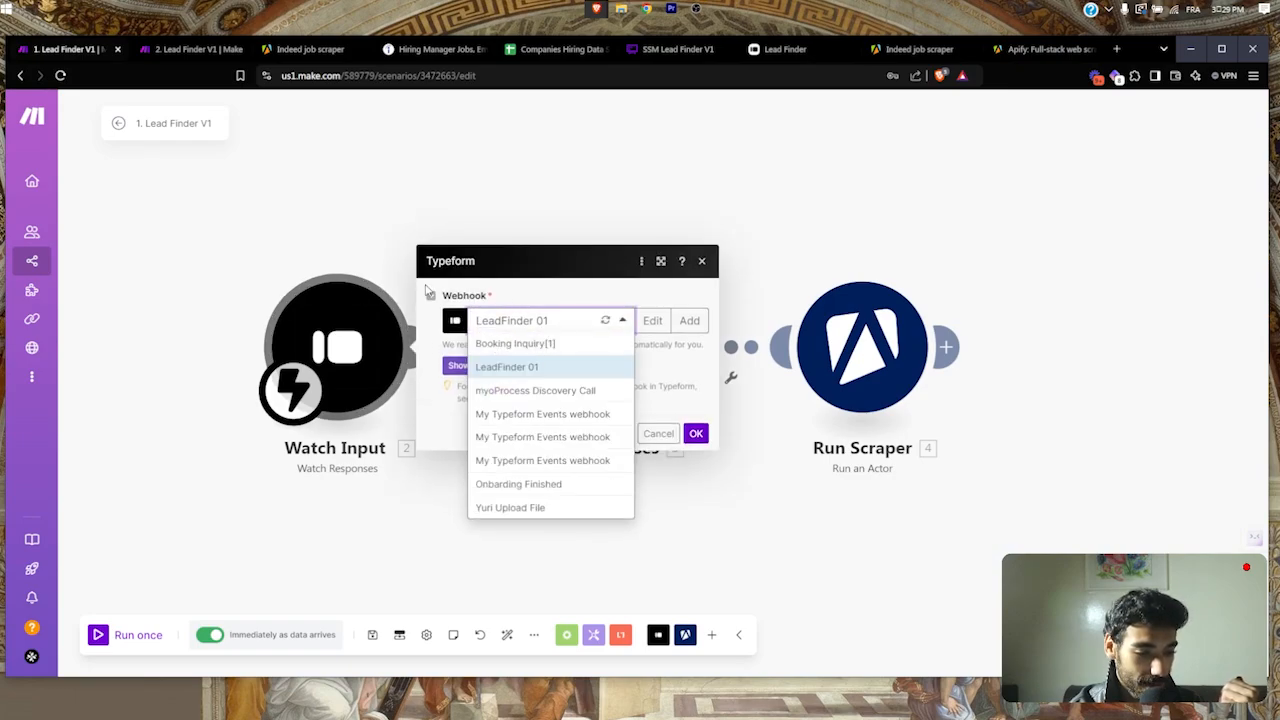
left_click(558, 318)
left_click_drag(433, 266, 508, 270)
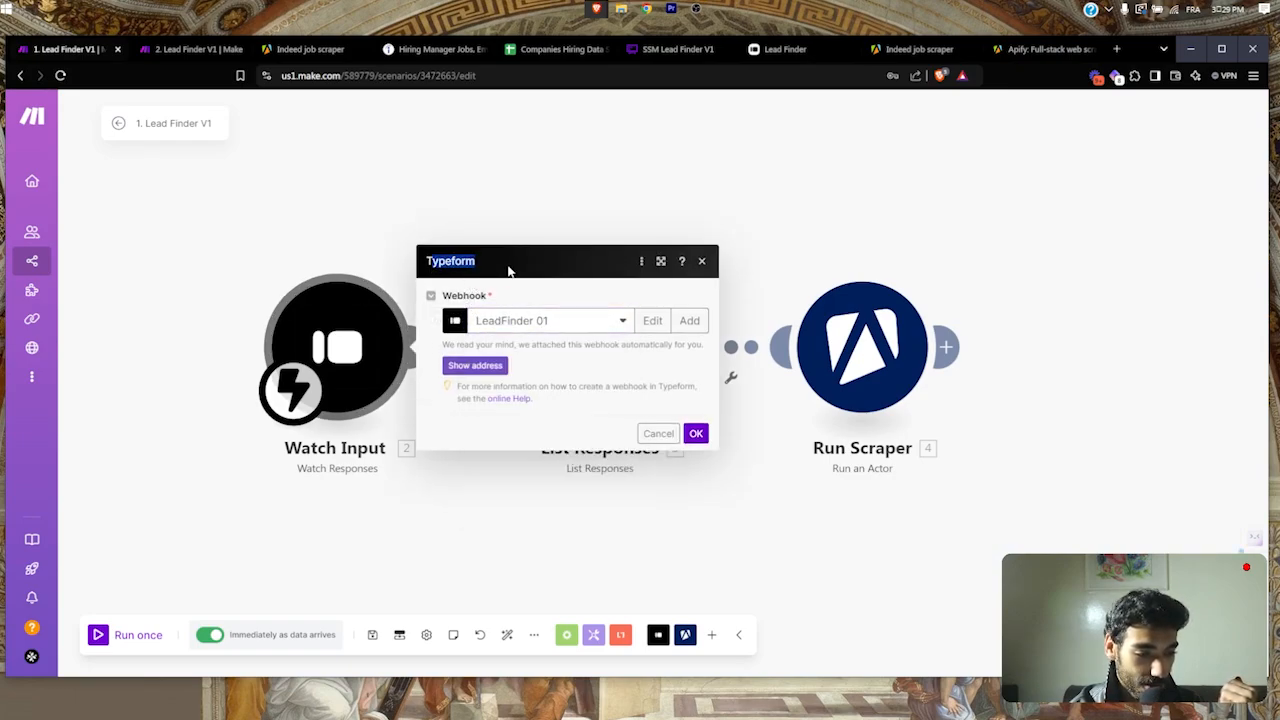
left_click(656, 638)
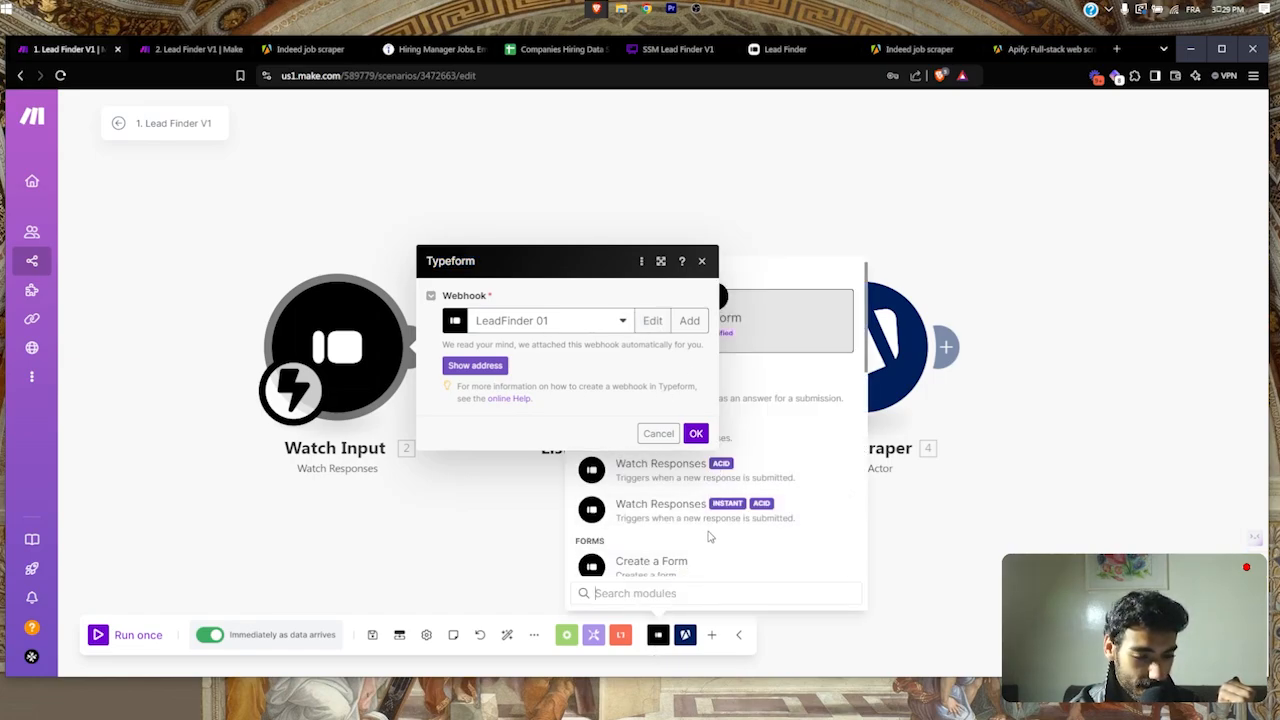
left_click(722, 520)
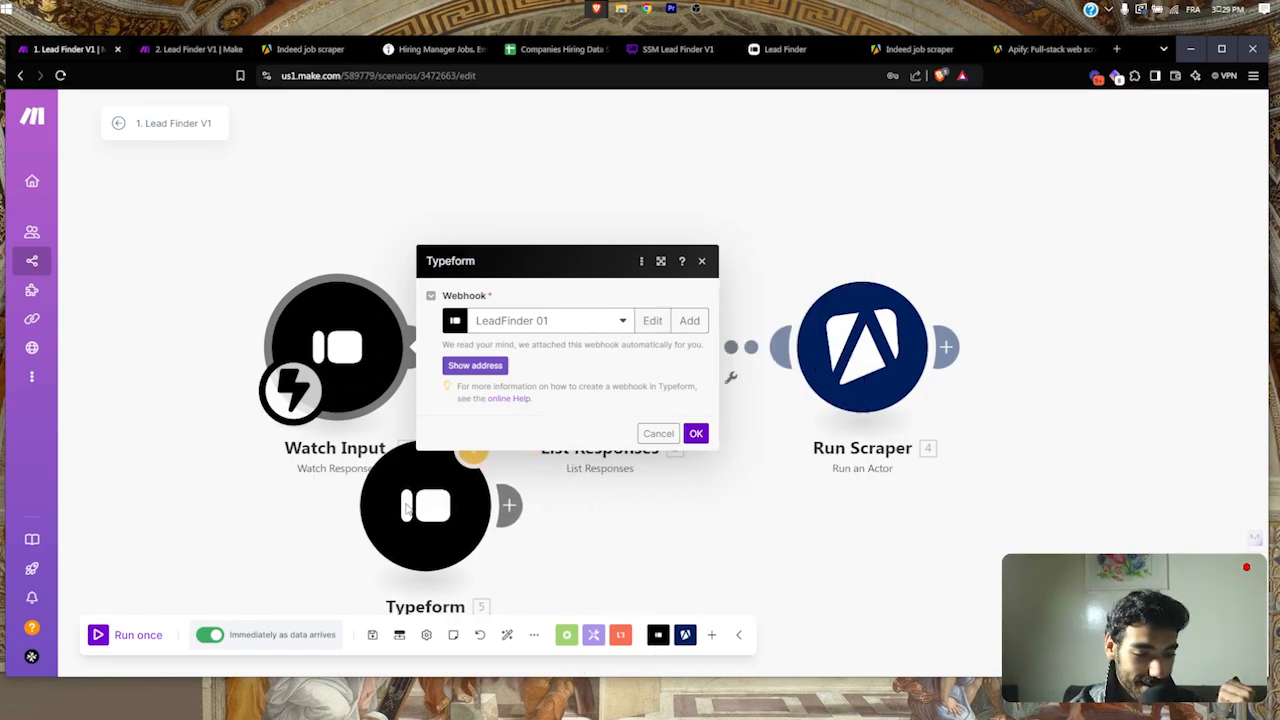
Step: Place the new Typeform module, then delete it from the scenario
left_click(337, 512)
left_click(658, 433)
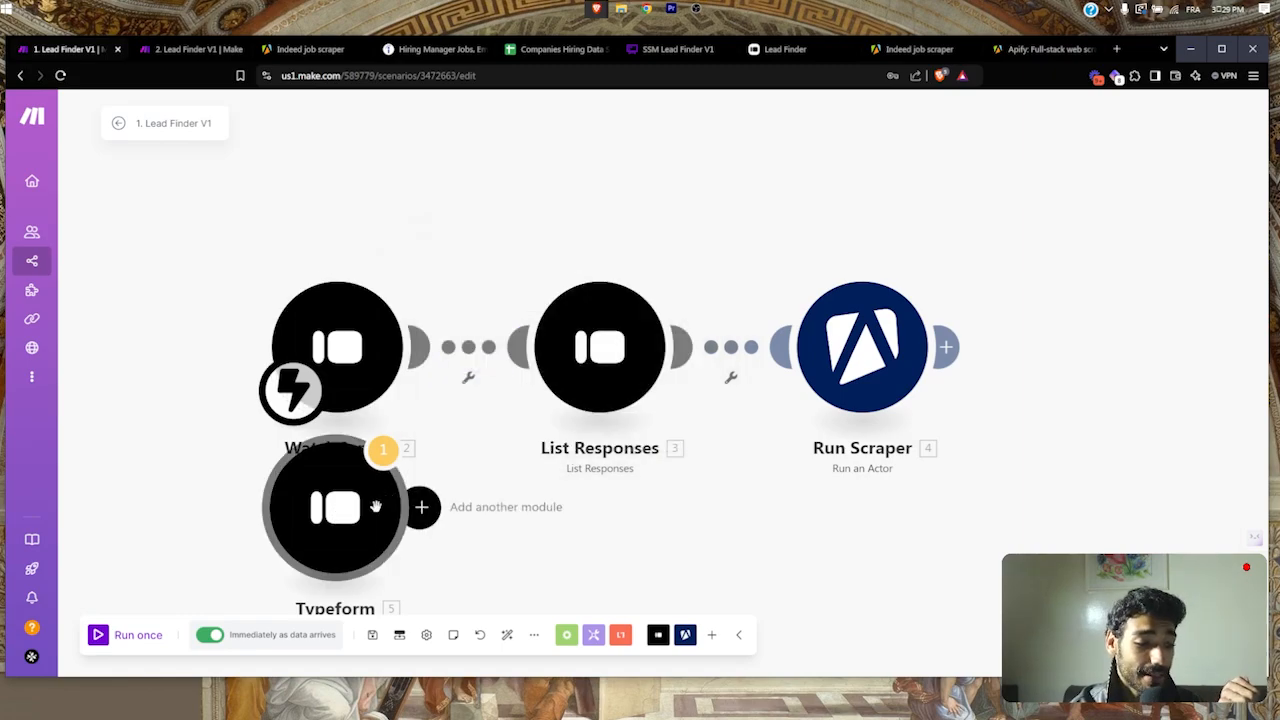
right_click(347, 558)
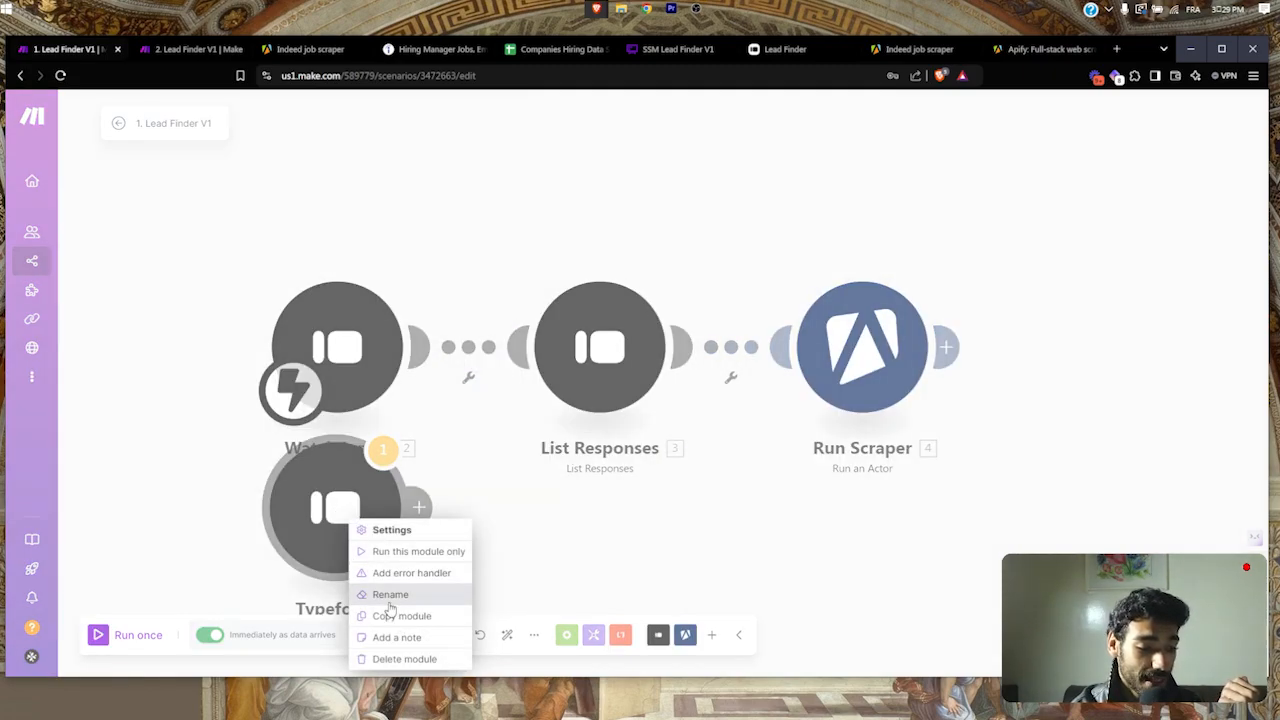
left_click(378, 660)
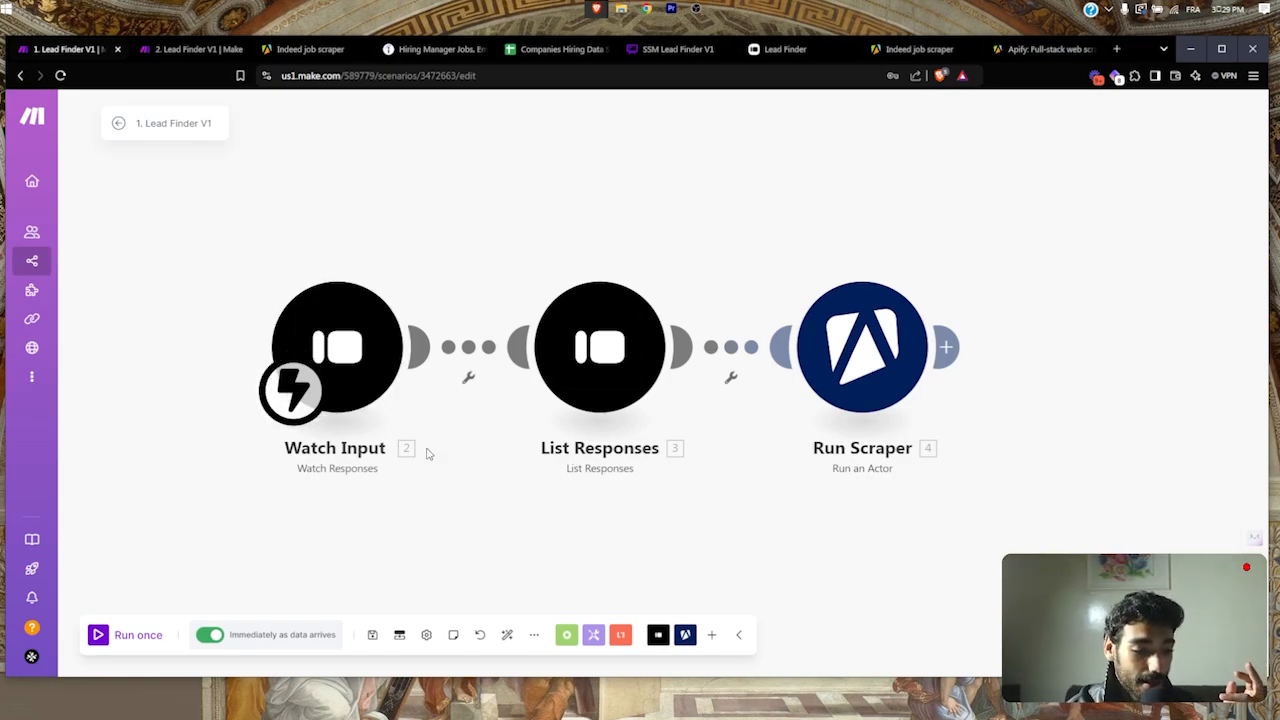
Step: Unlink Watch Input from List Responses and move the start trigger onto List Responses
left_click_drag(464, 468, 318, 411)
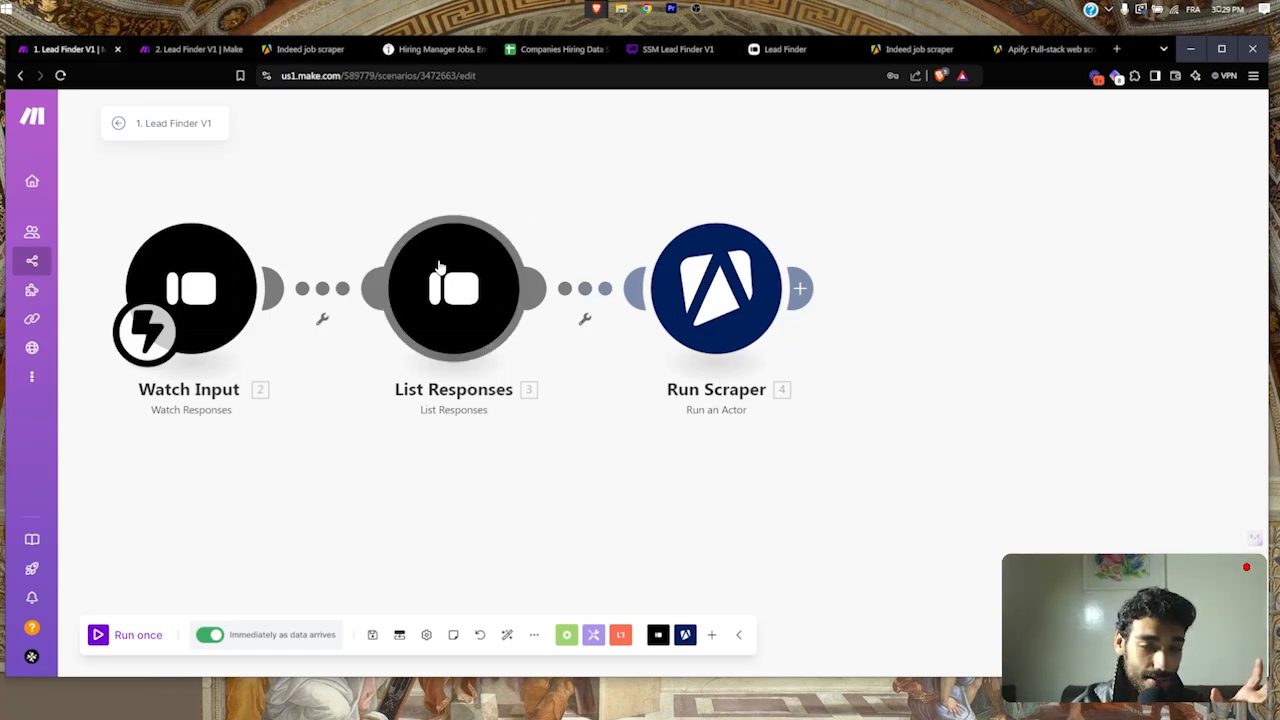
left_click(322, 287)
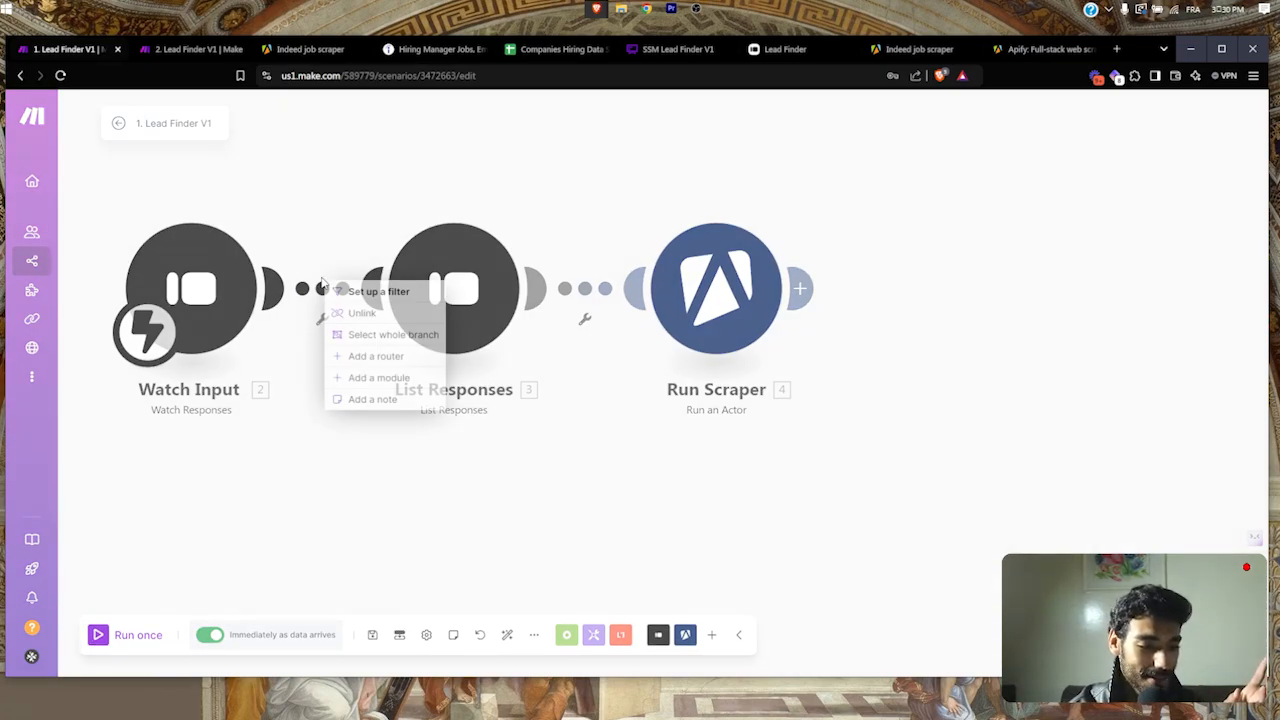
left_click(333, 312)
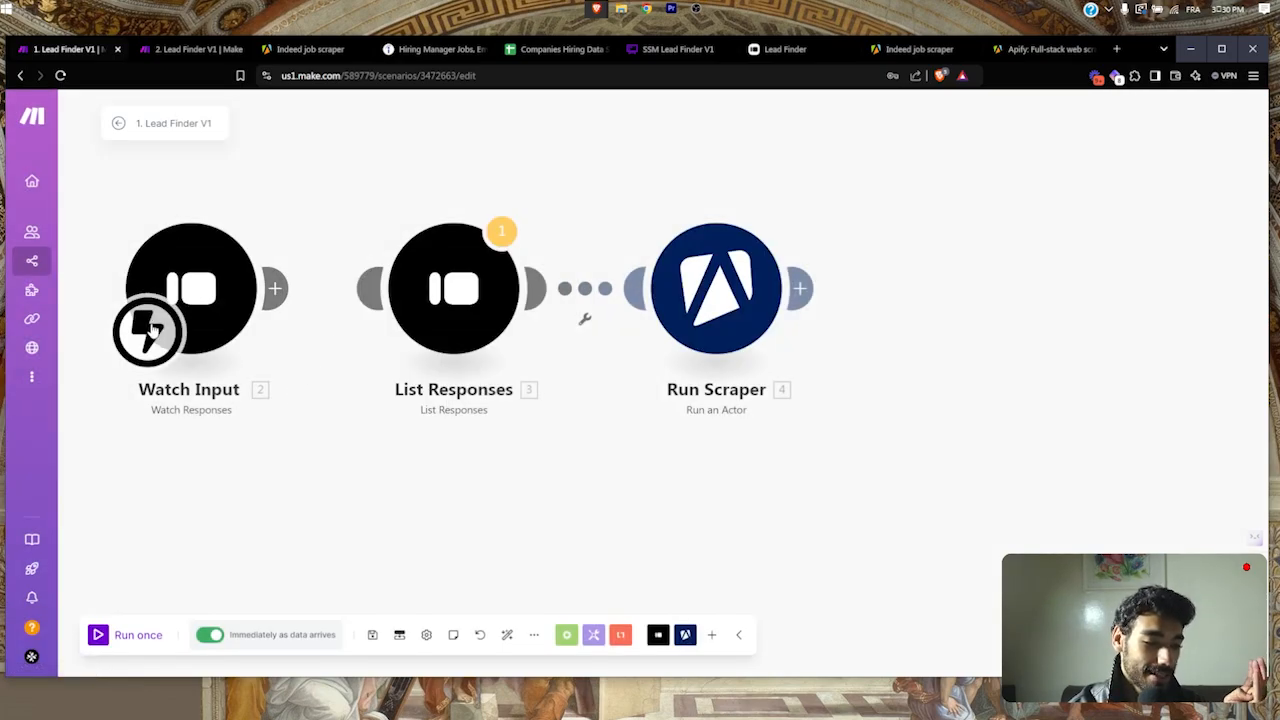
mouse_move(61, 199)
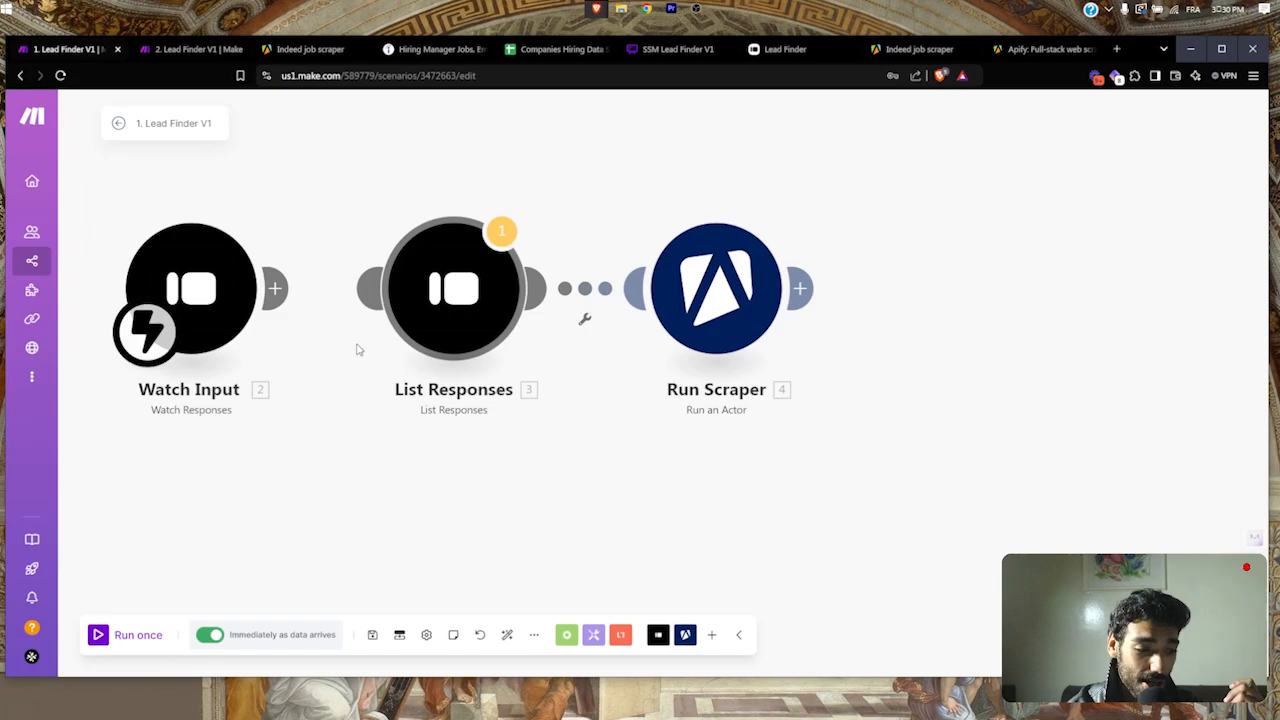
left_click_drag(145, 330, 259, 317)
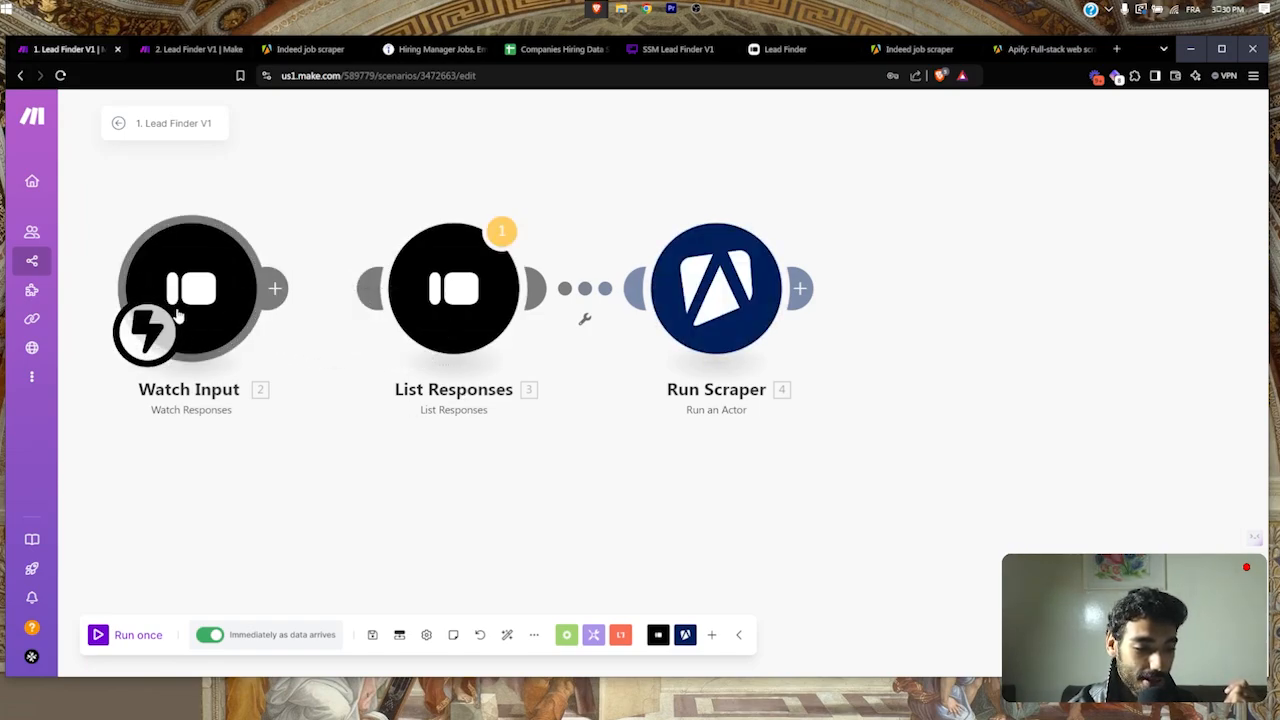
left_click_drag(150, 330, 408, 333)
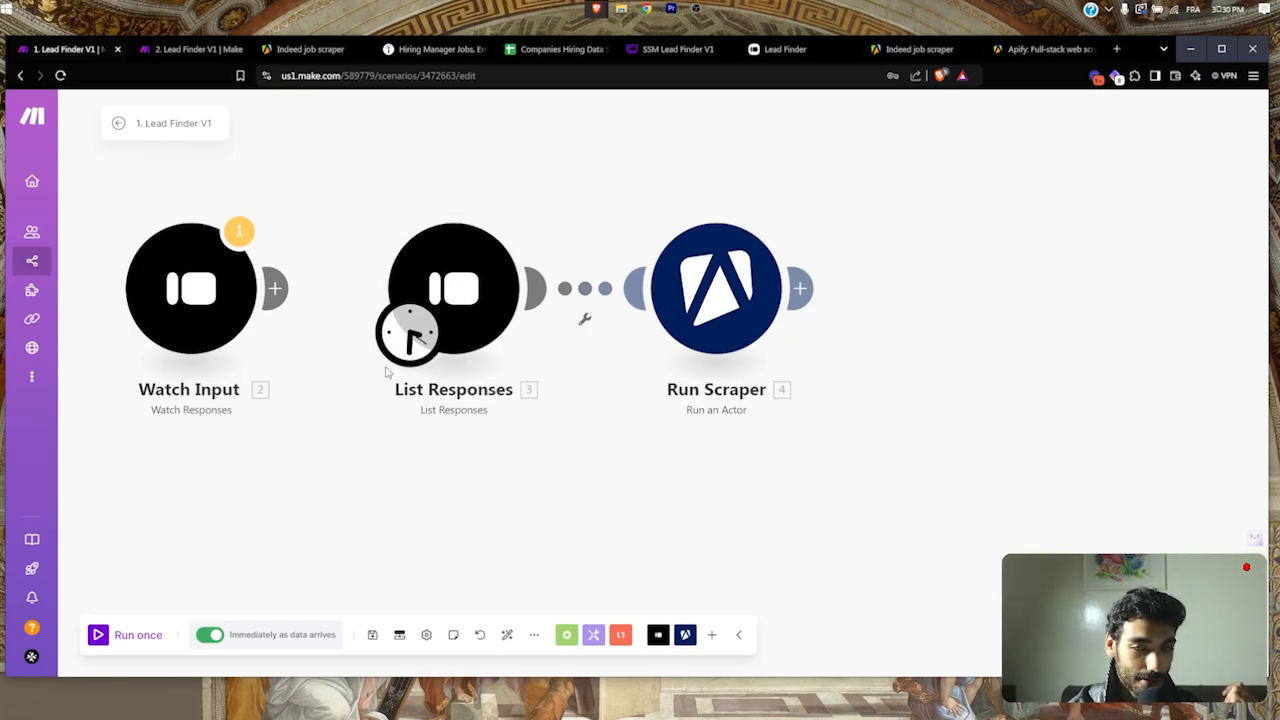
Step: Try a 12-minute List Responses schedule, discard it, and review the module settings unchanged
left_click_drag(388, 372, 388, 386)
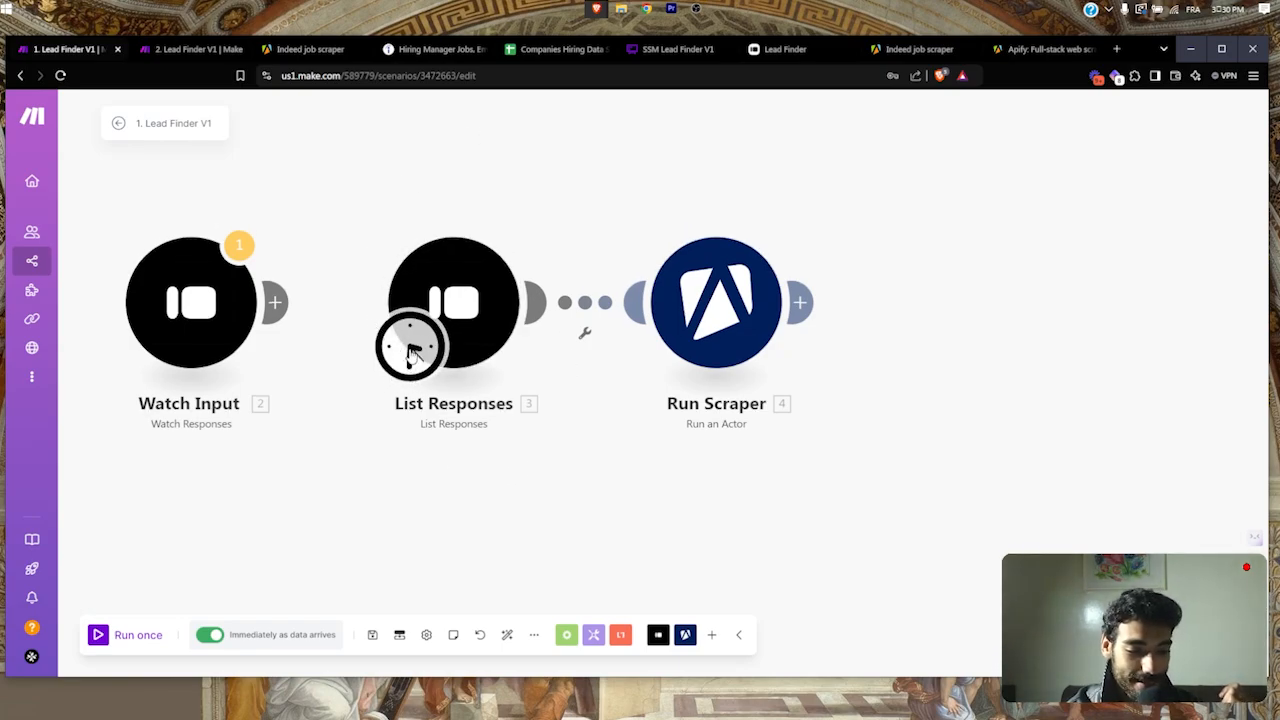
left_click(411, 350)
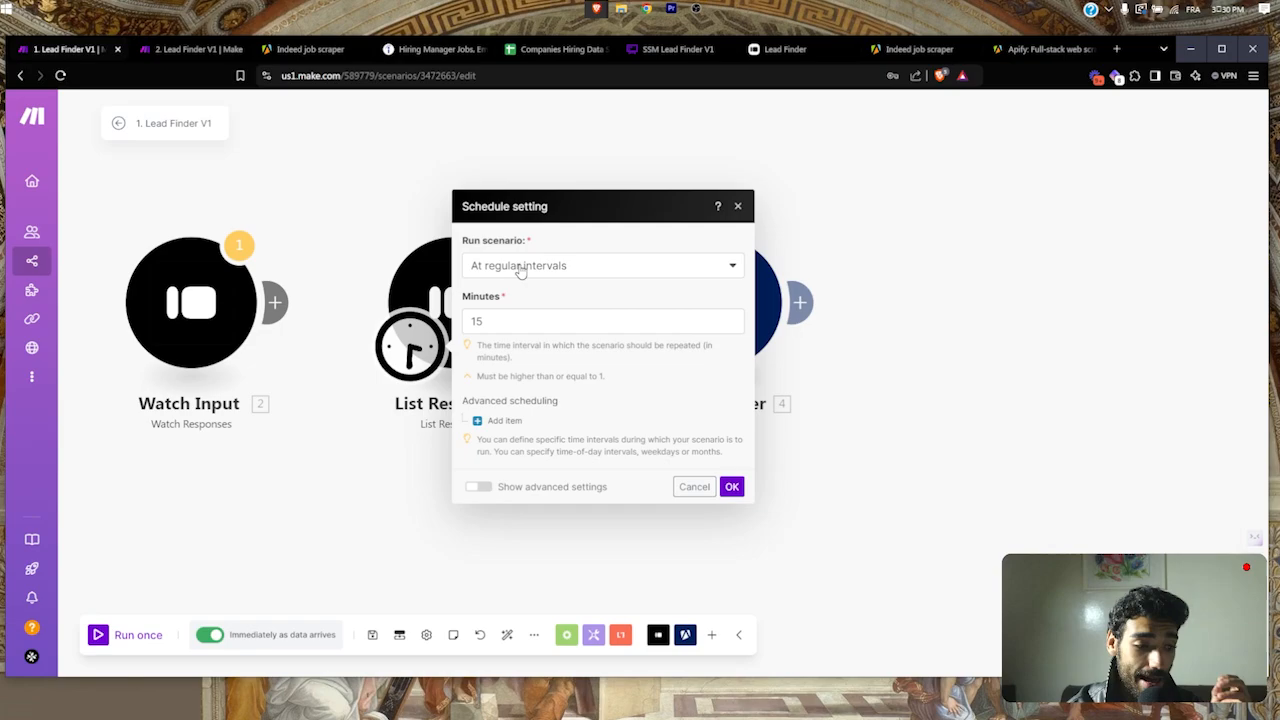
left_click(484, 323)
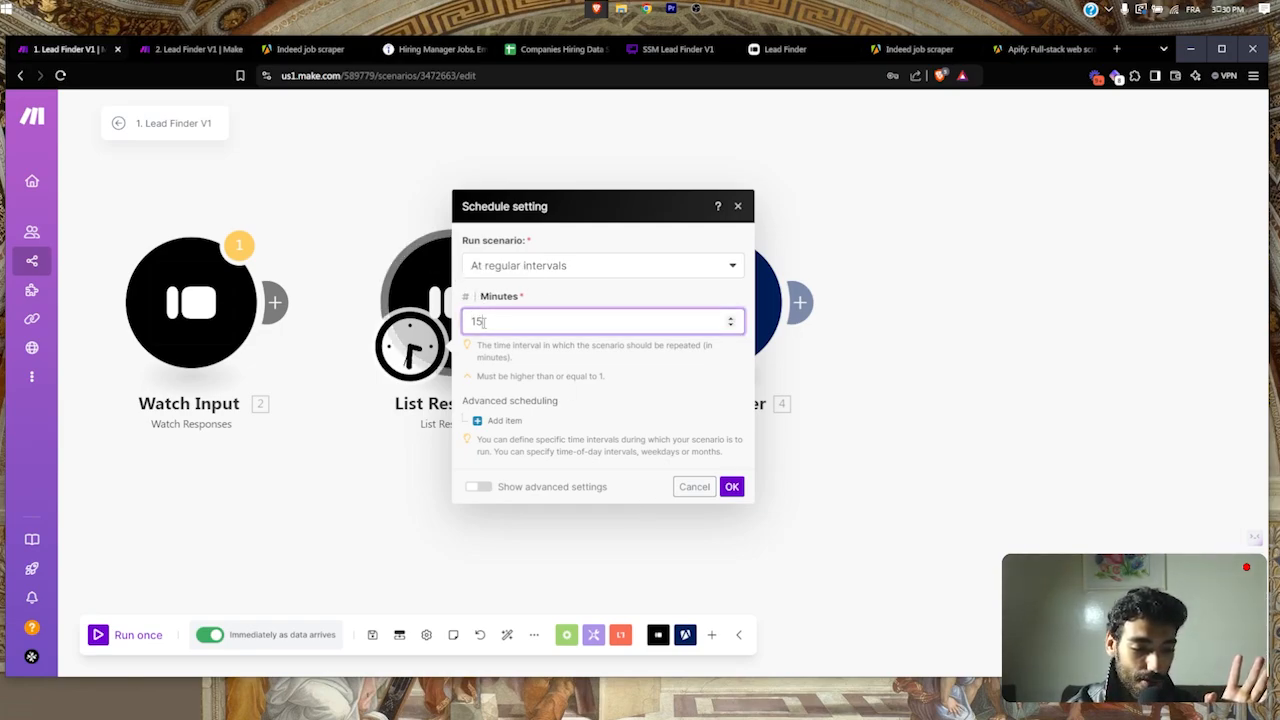
key("BackSpace")
key("BackSpace")
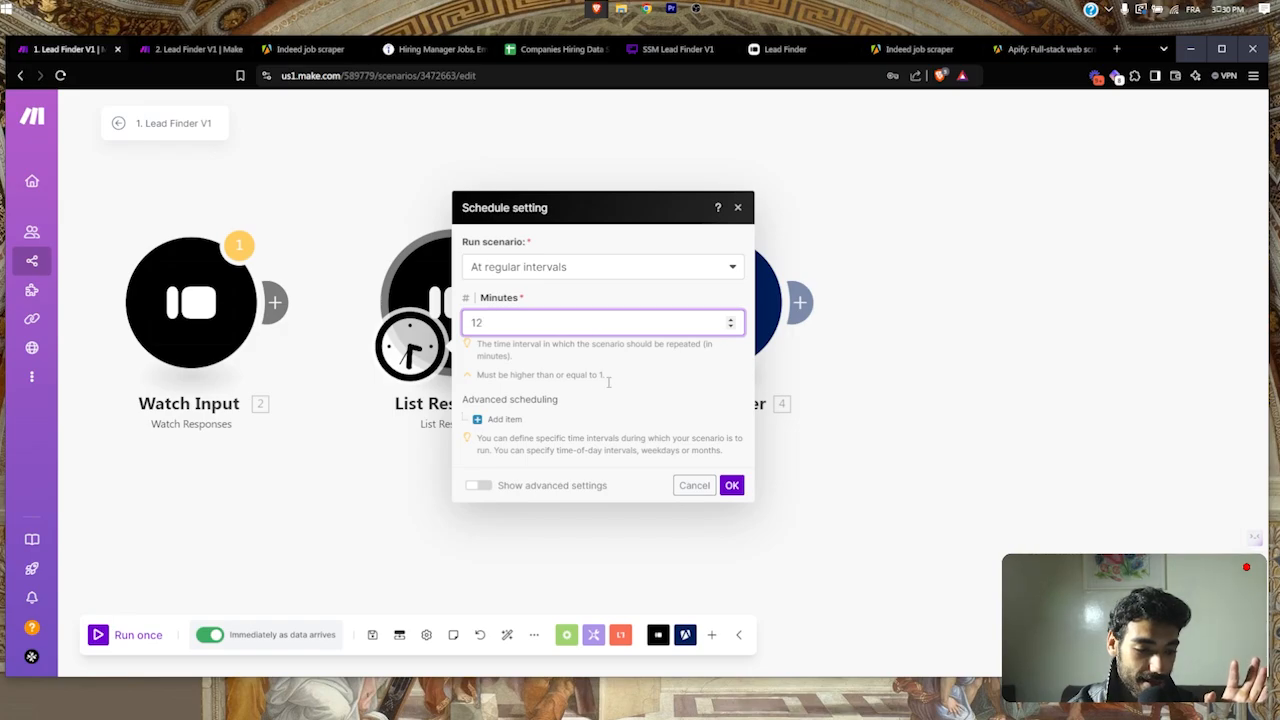
type("12")
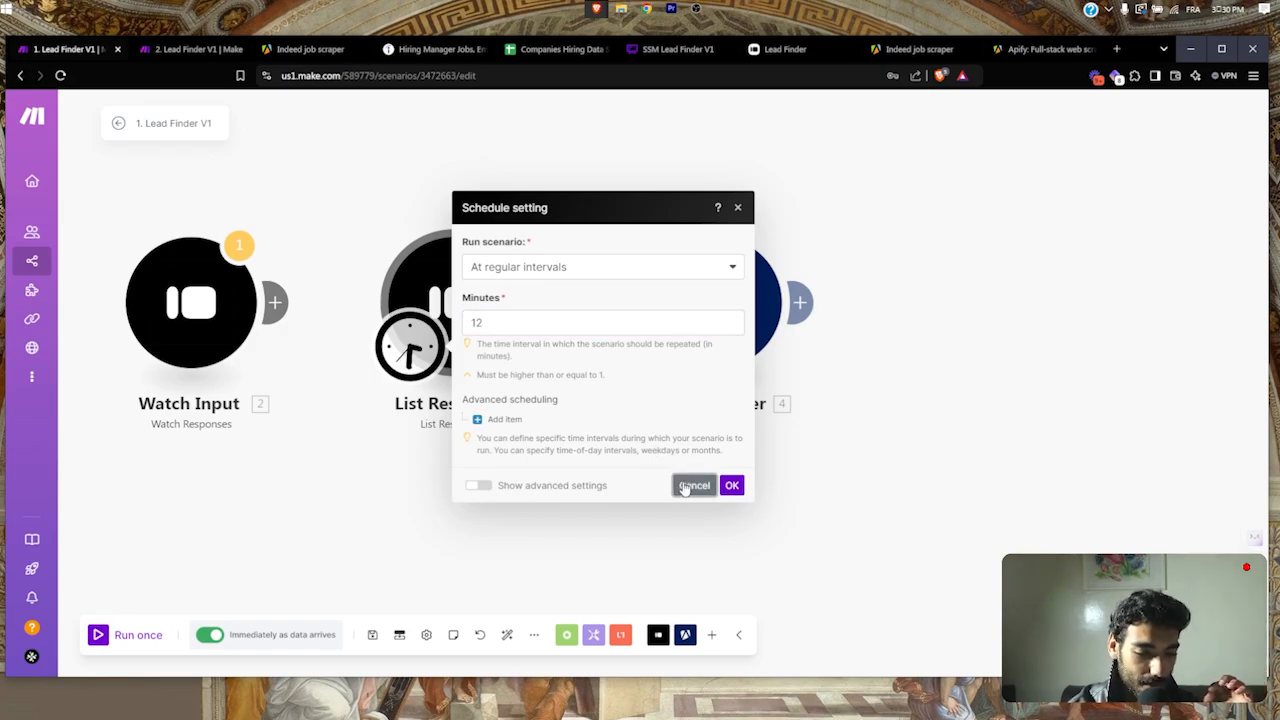
left_click(694, 485)
left_click(490, 311)
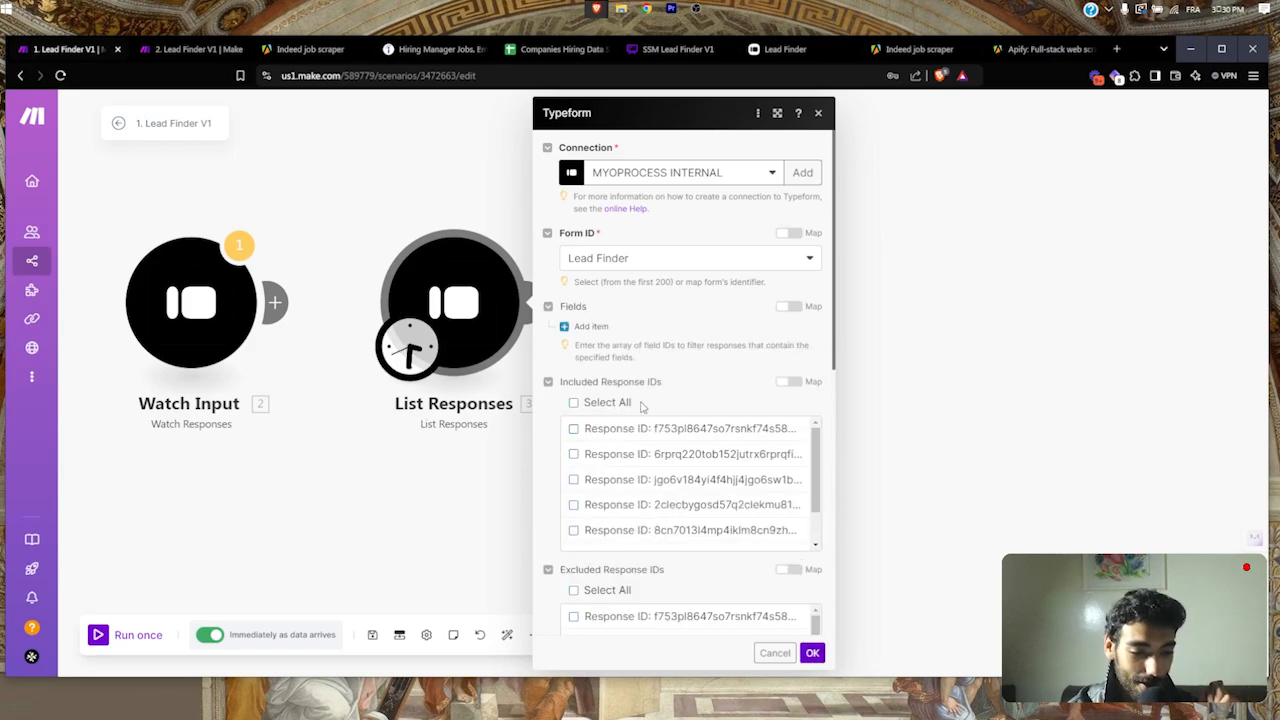
scroll(642, 406, "down", 1)
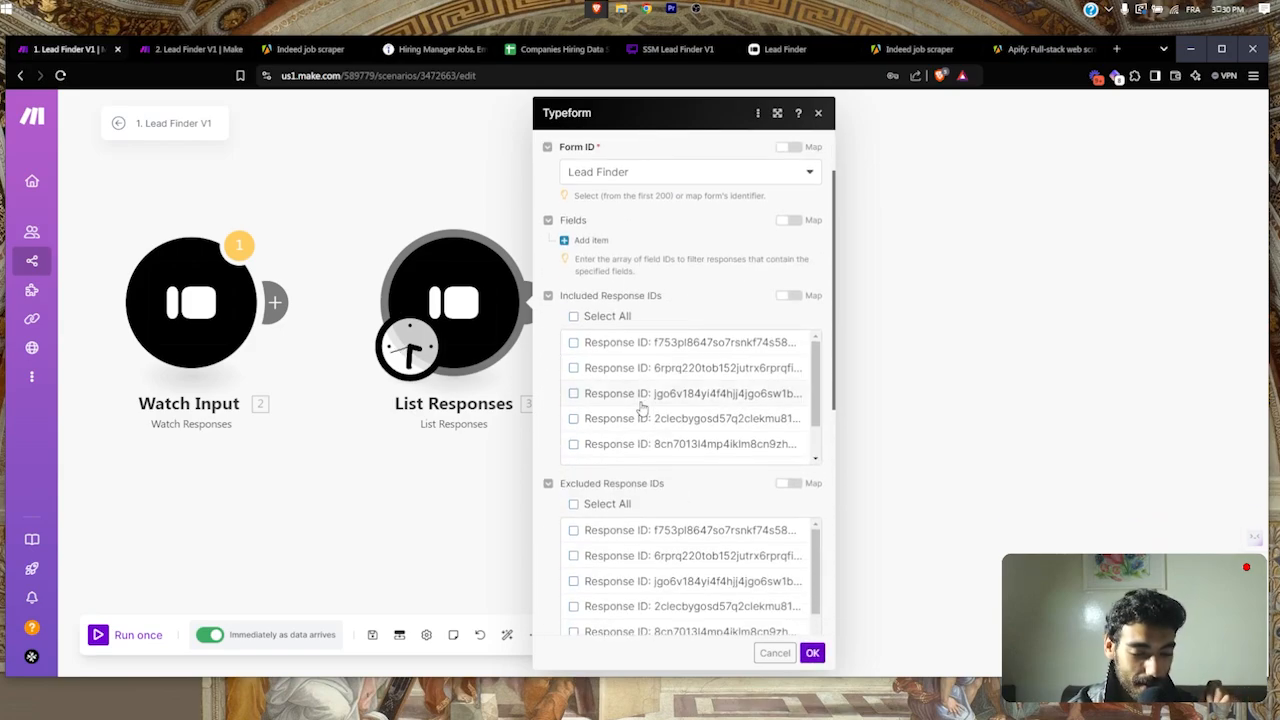
left_click(774, 653)
Step: Move the trigger onto Watch Input and link List Responses after it
left_click_drag(403, 360, 152, 352)
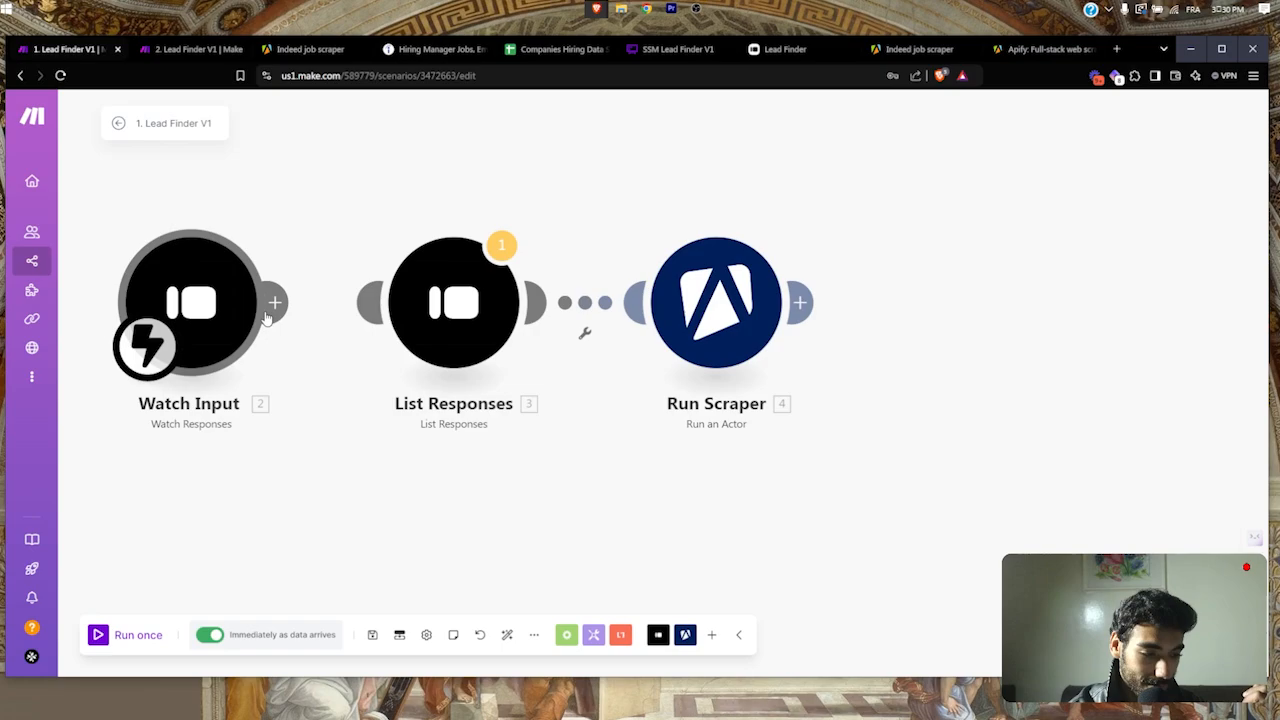
left_click_drag(457, 297, 438, 299)
left_click_drag(671, 417, 616, 411)
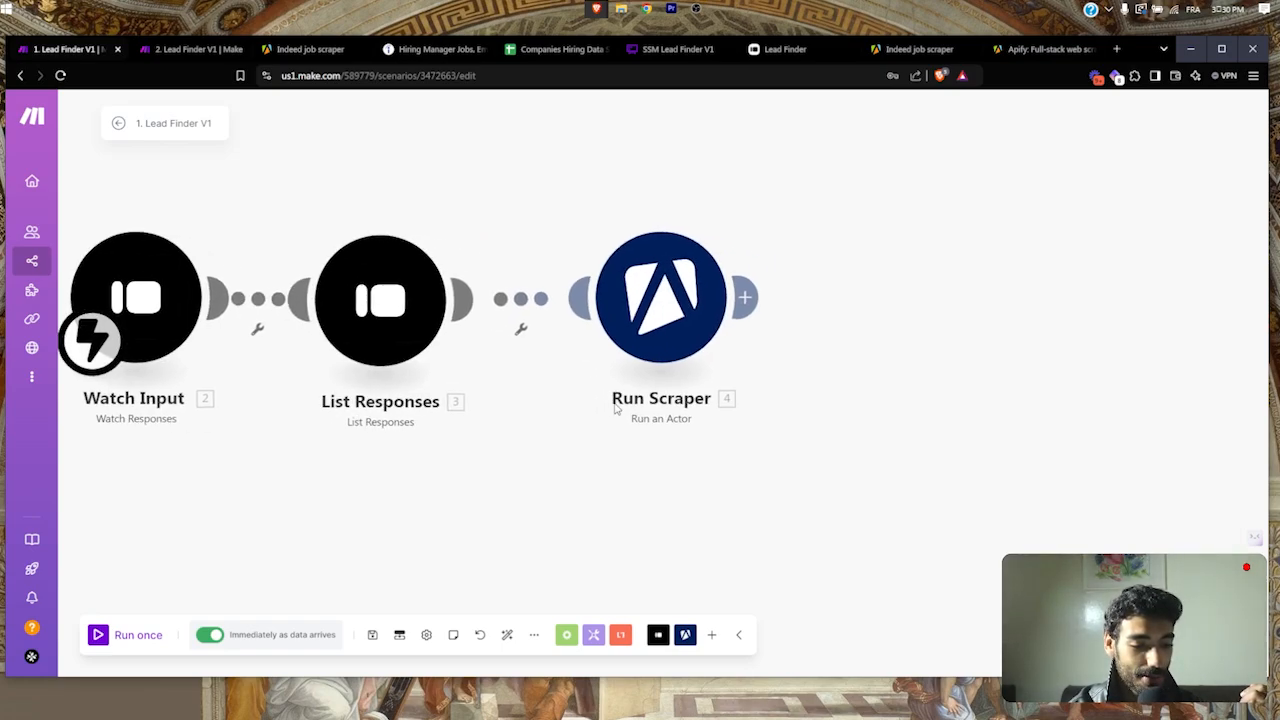
left_click(745, 297)
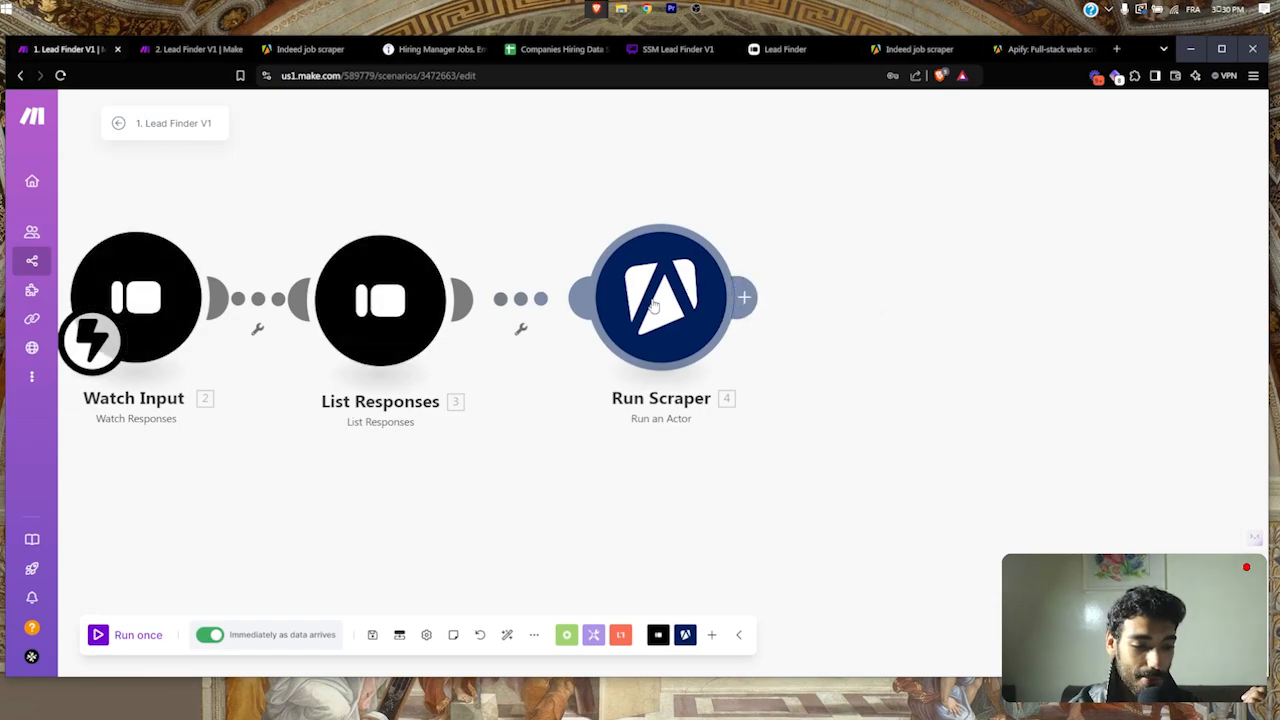
left_click(700, 6)
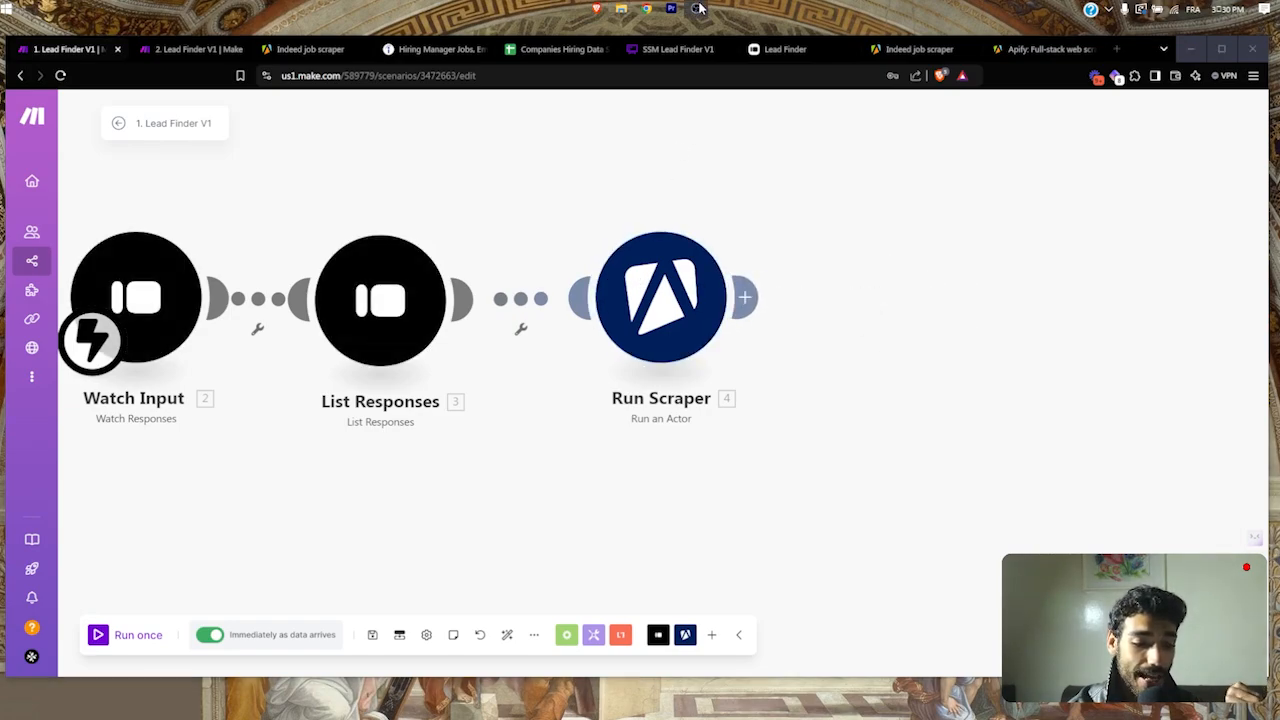
left_click(700, 8)
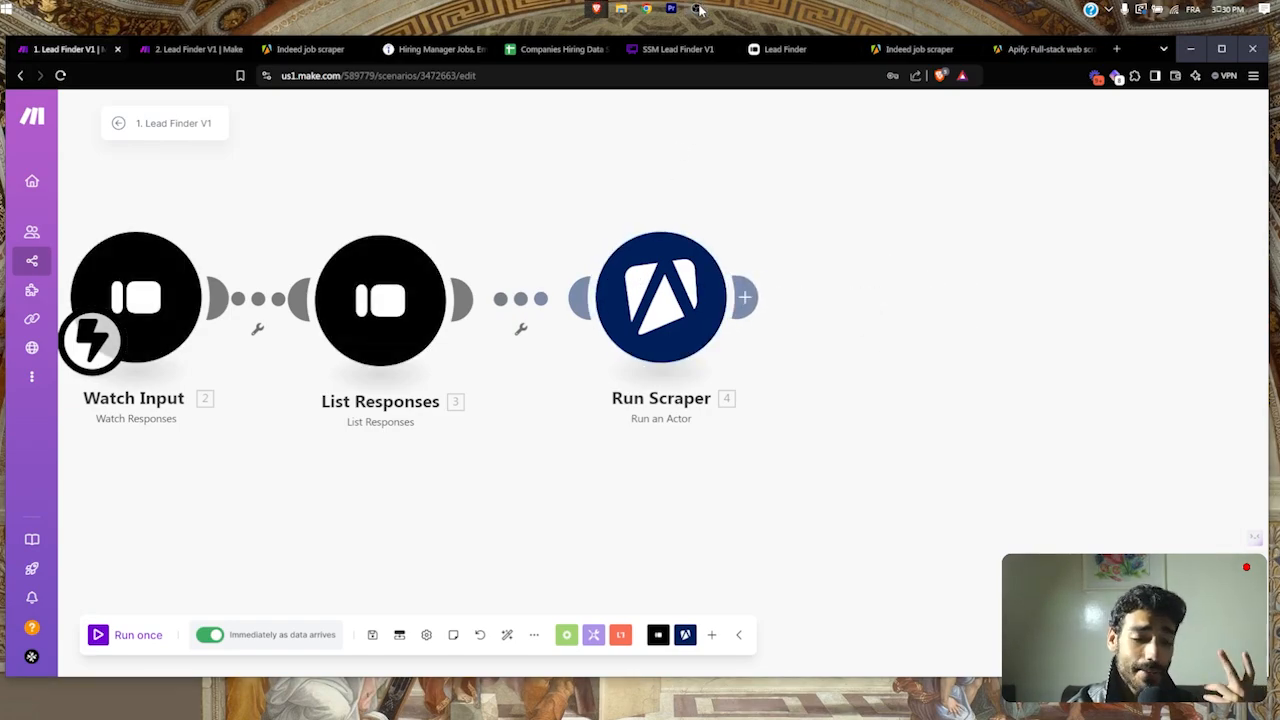
Step: Check the Indeed job scraper's Runs list, then switch to the 2. Lead Finder V1 scenario
left_click(292, 52)
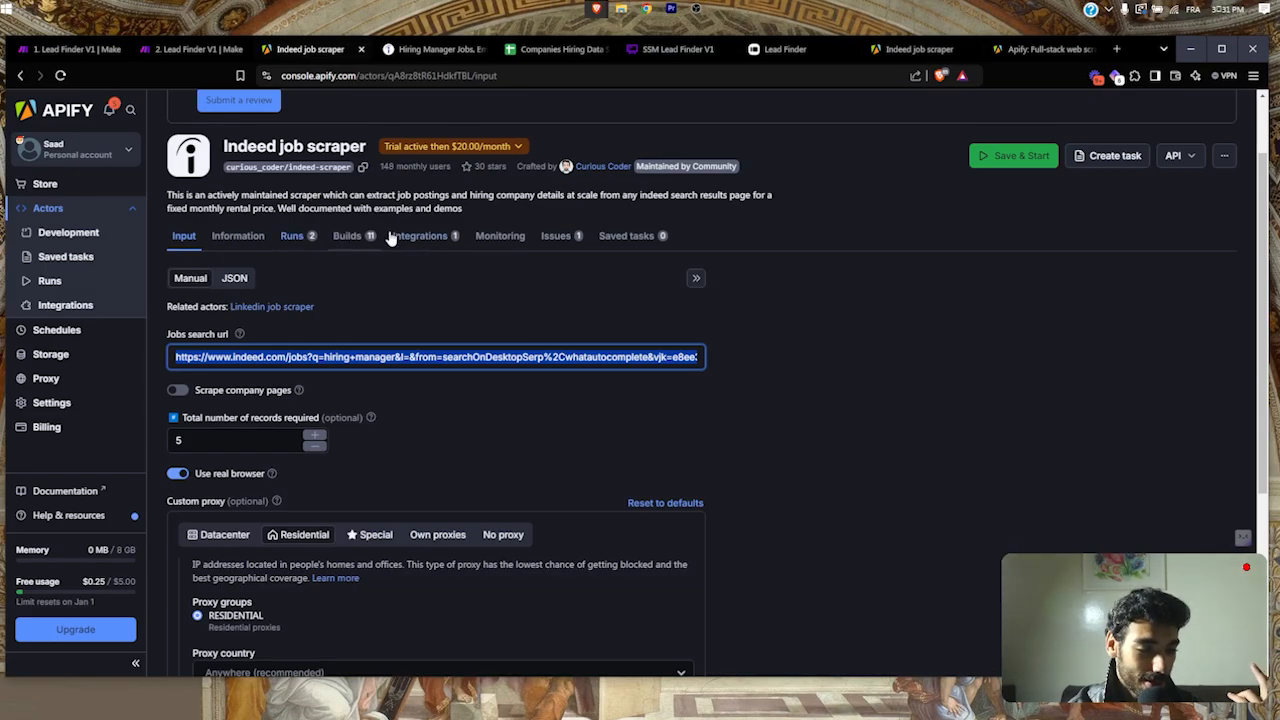
left_click(292, 236)
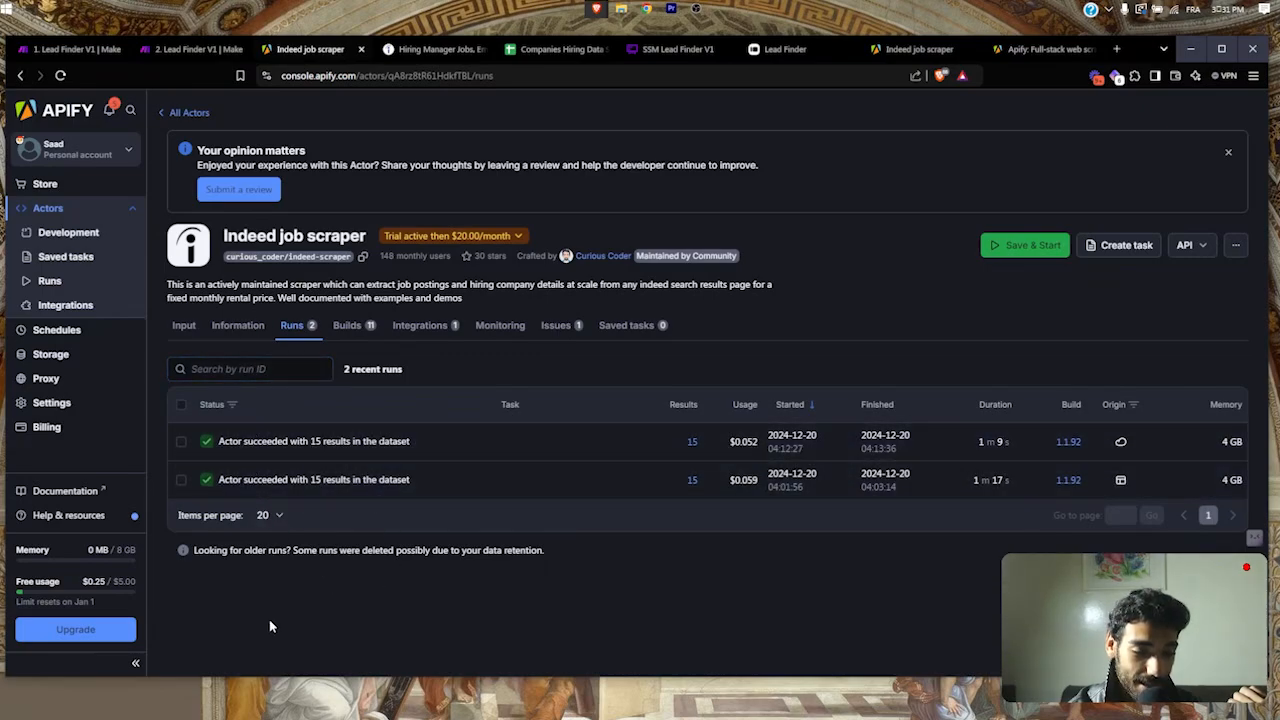
left_click(190, 49)
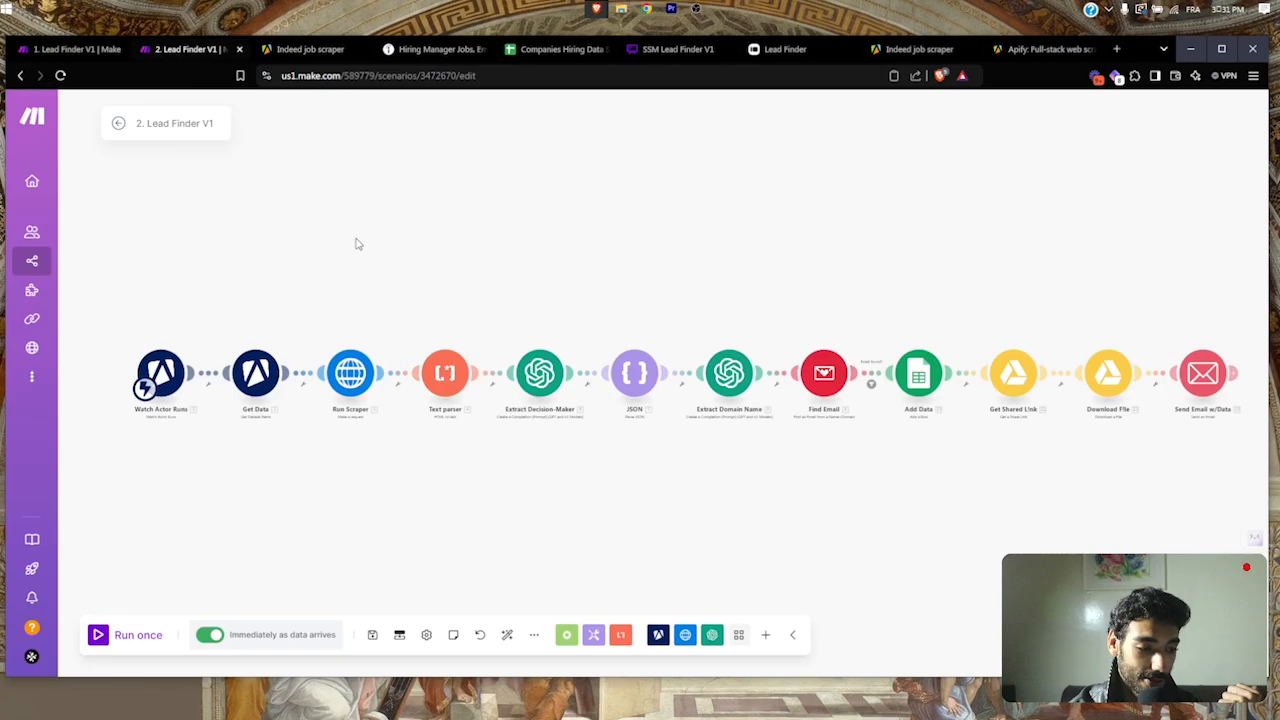
left_click_drag(356, 239, 487, 202)
scroll(486, 204, "up", 5)
left_click_drag(478, 280, 778, 132)
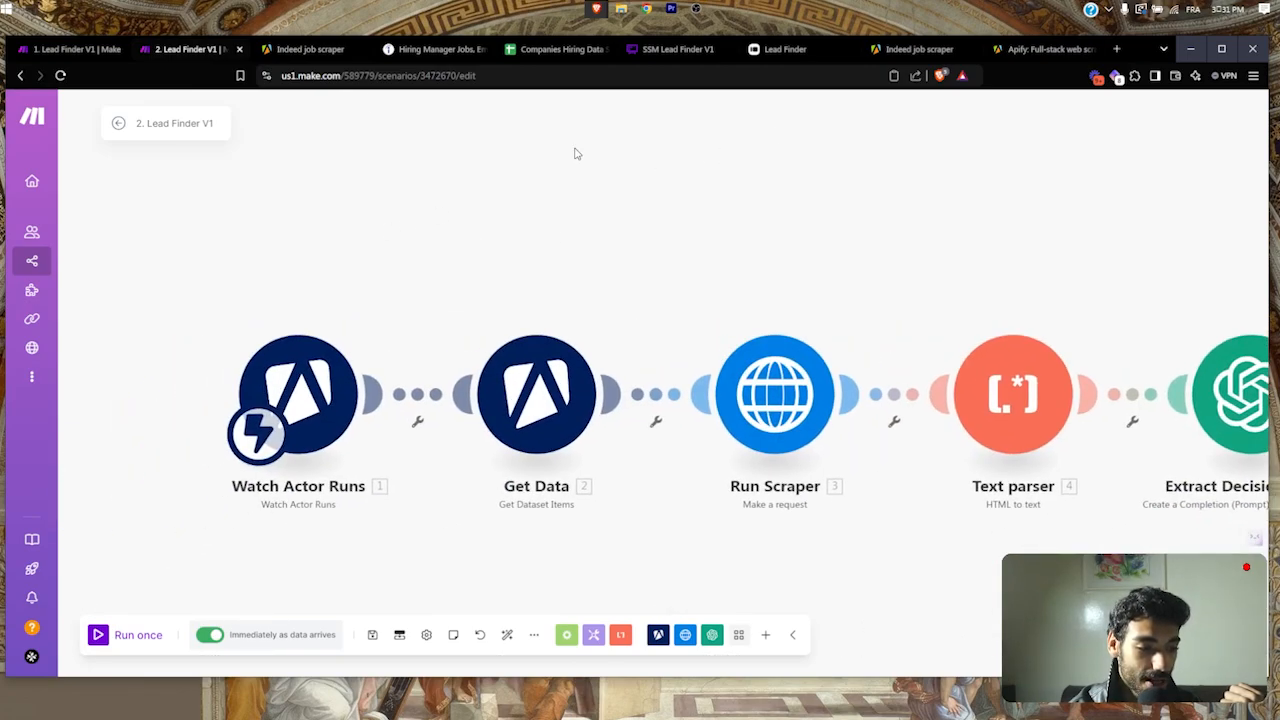
left_click(326, 44)
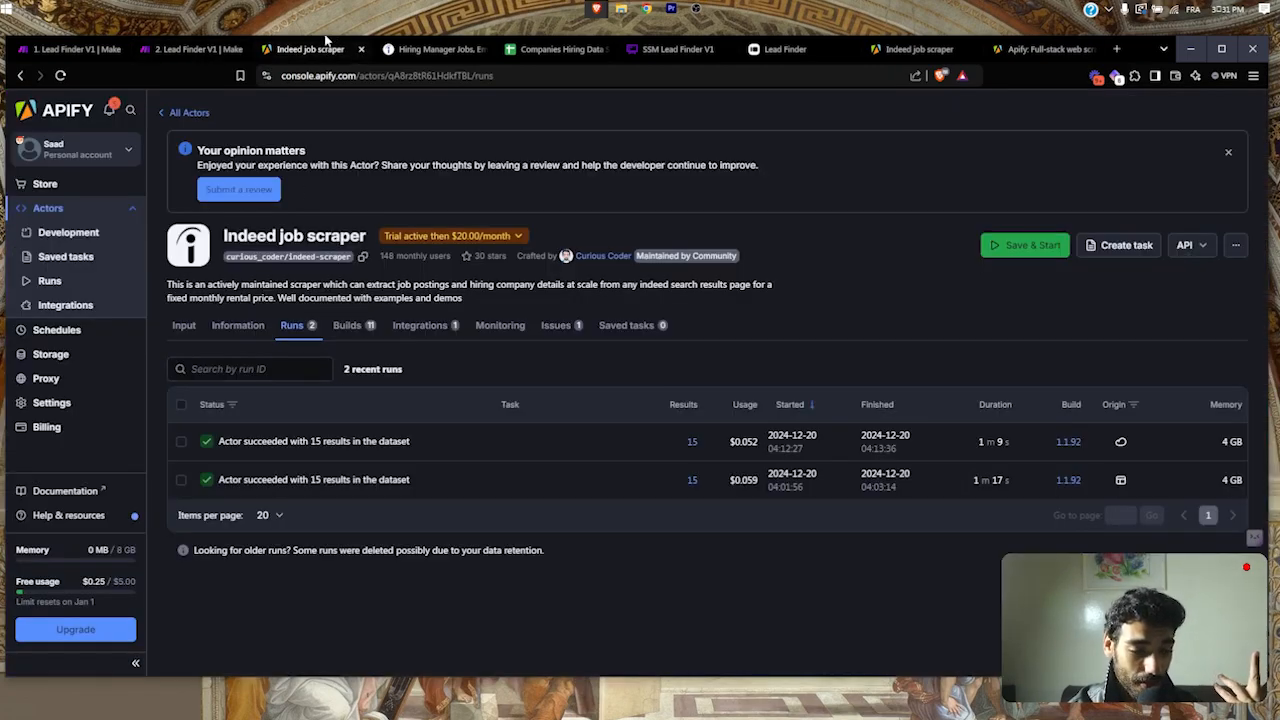
left_click(192, 48)
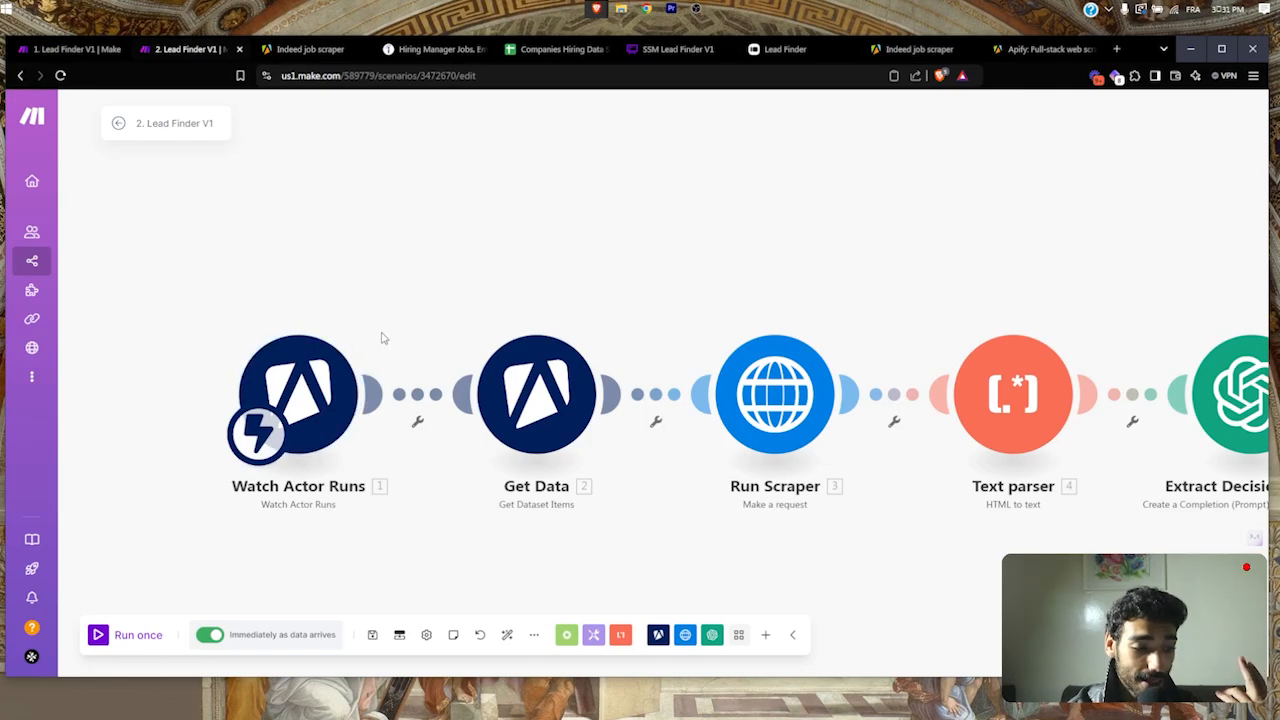
left_click_drag(380, 337, 302, 221)
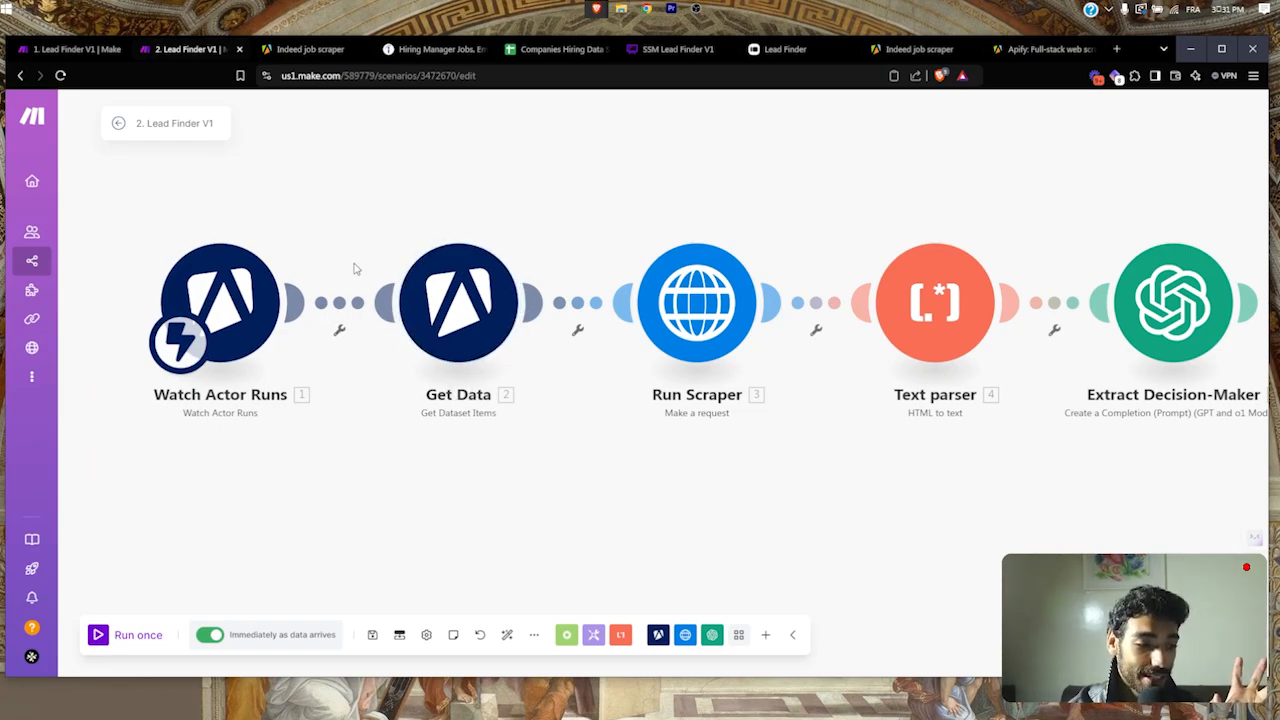
Step: Inspect the Get Data module's Dataset ID field, then go to the Indeed job scraper runs
left_click(445, 315)
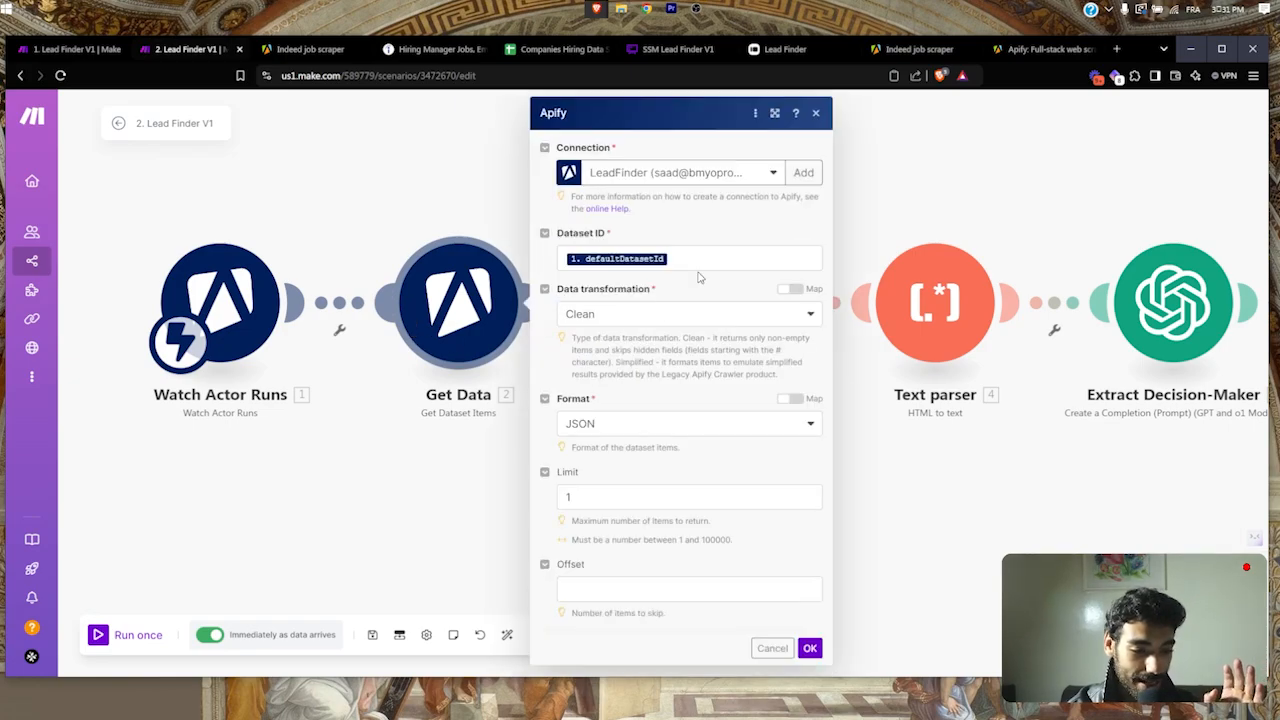
scroll(587, 235, "up", 5)
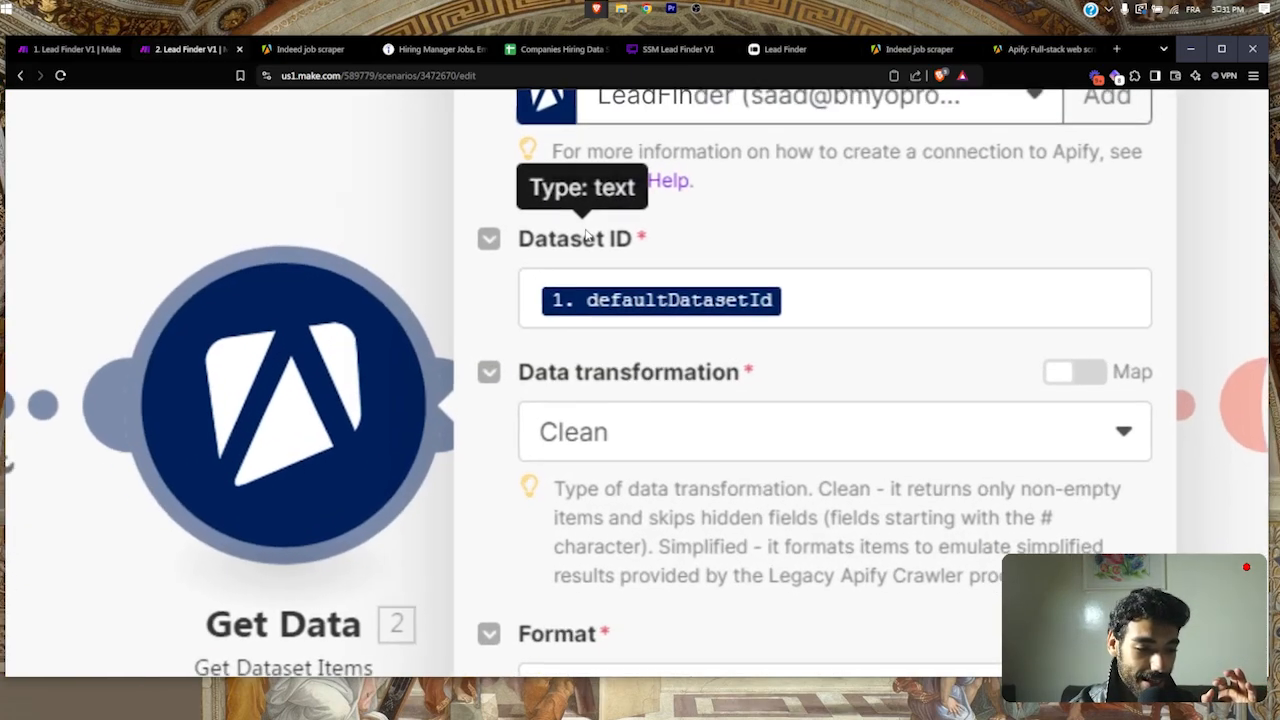
scroll(587, 235, "down", 2)
scroll(587, 235, "down", 3)
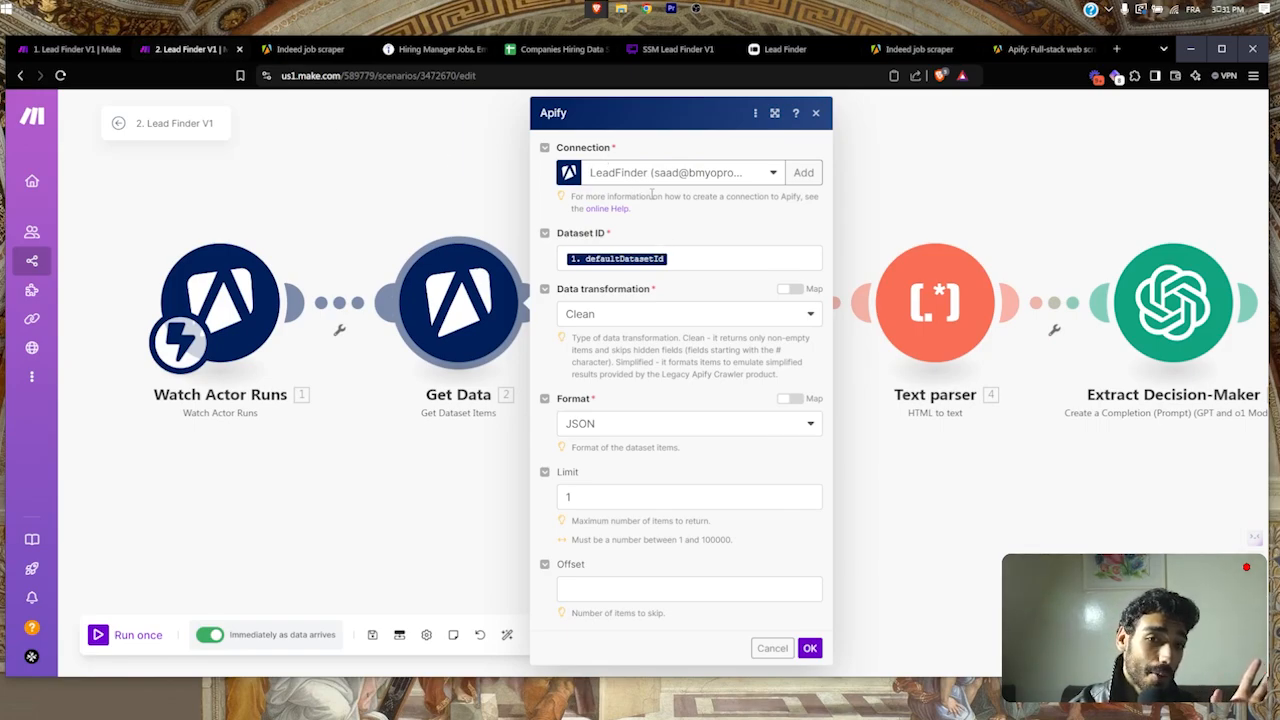
left_click(300, 51)
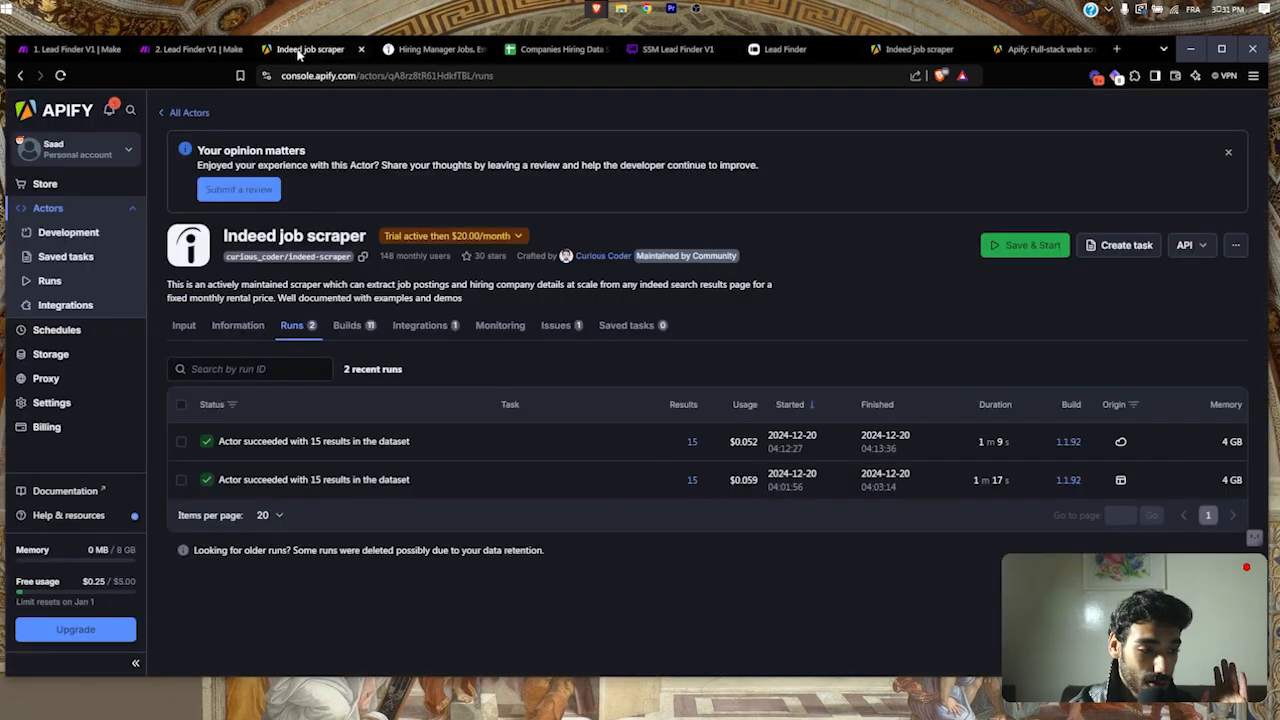
Step: Open the latest Indeed scraper run and browse its results table
left_click(319, 443)
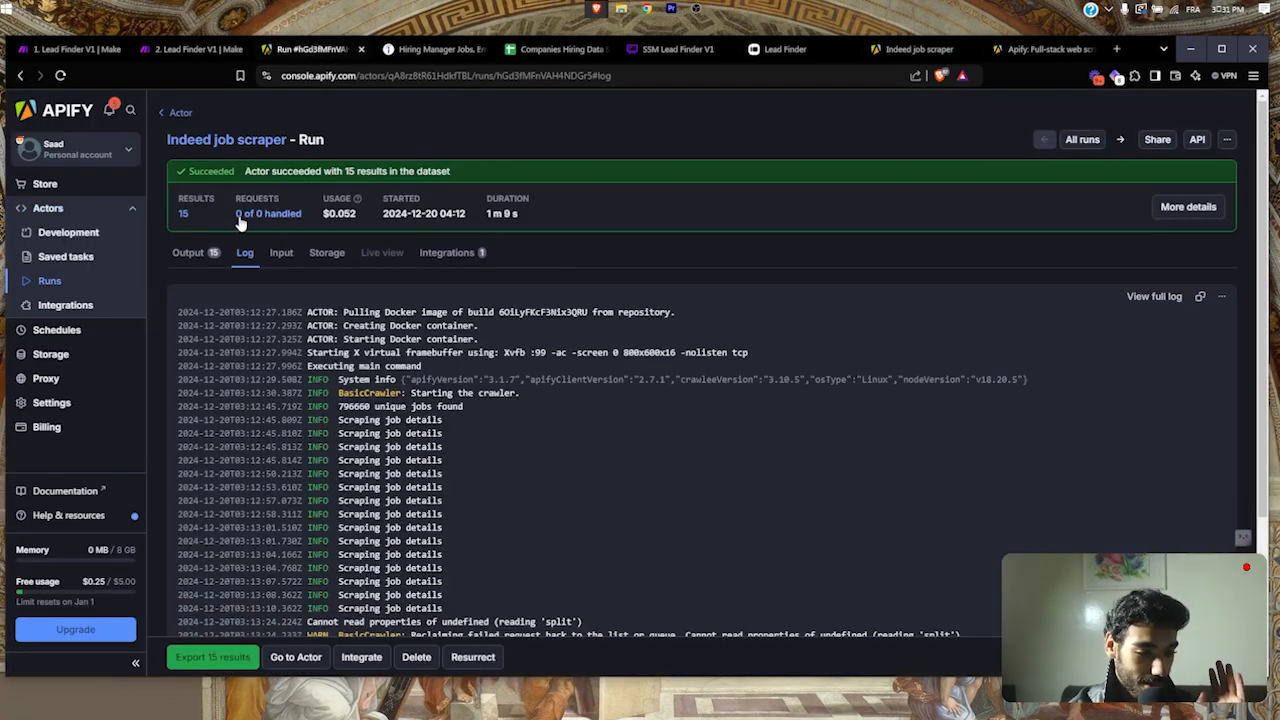
left_click(185, 253)
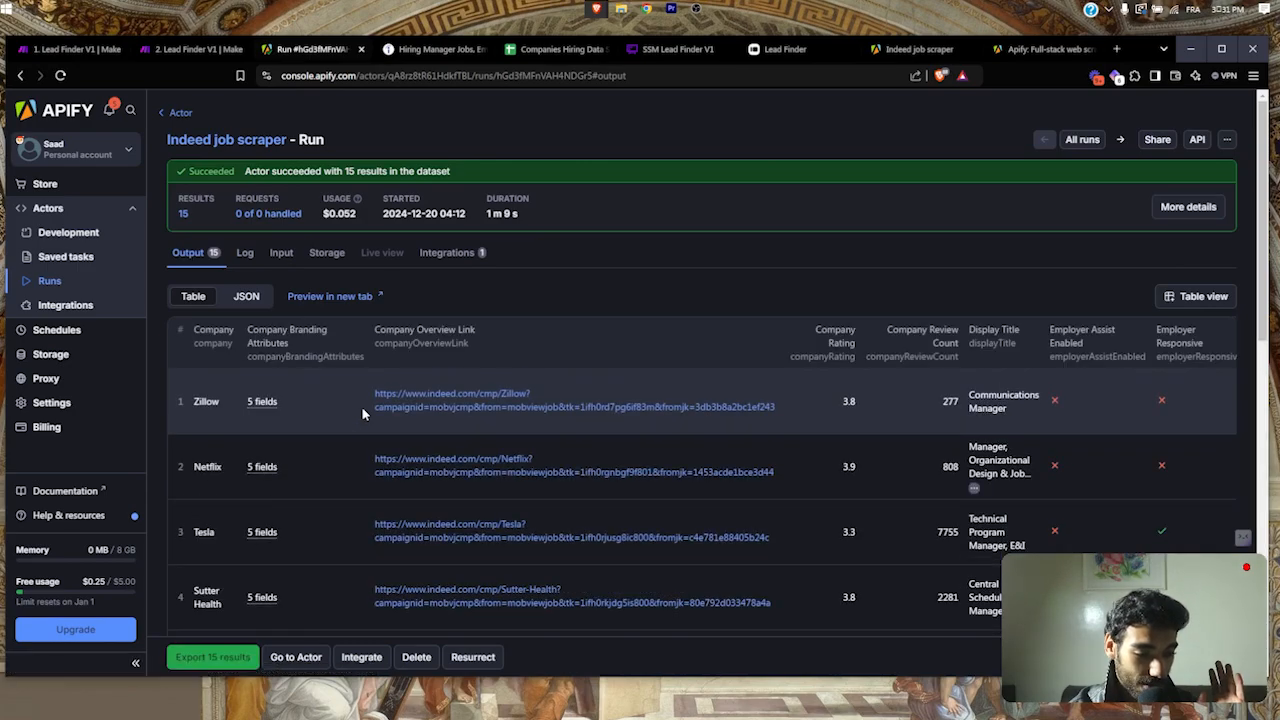
scroll(362, 413, "down", 1)
scroll(491, 457, "right", 2)
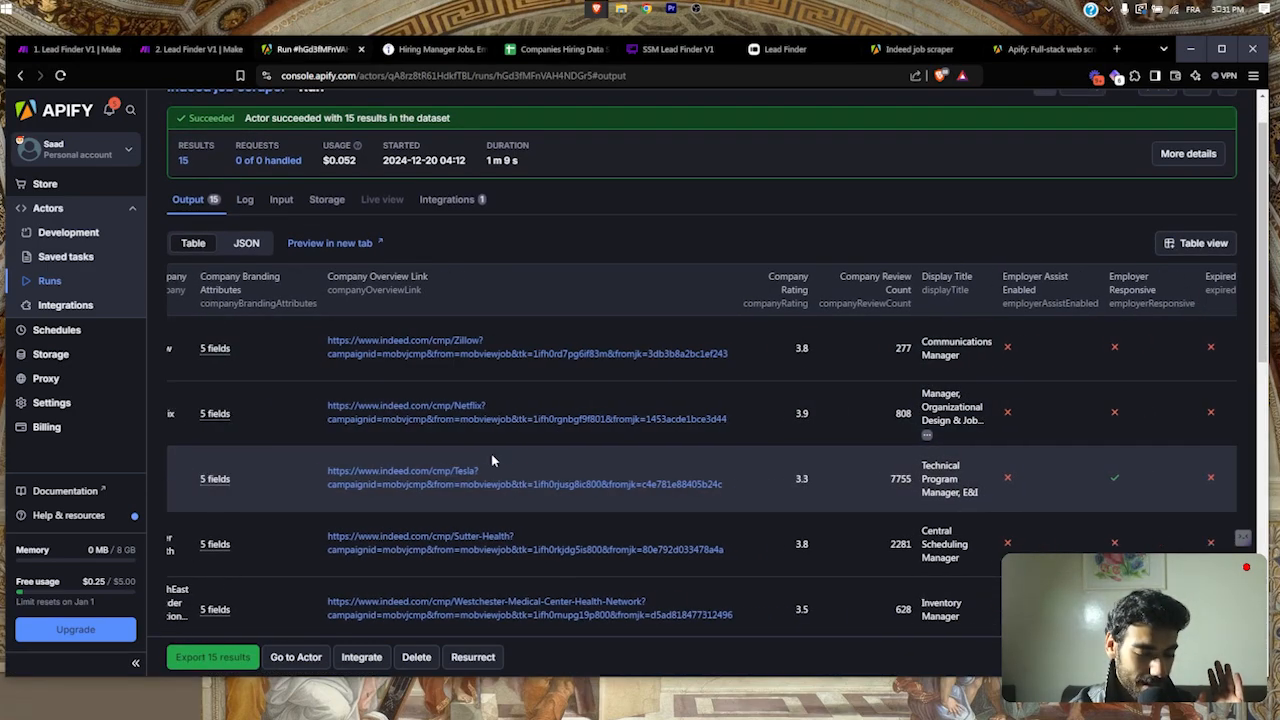
scroll(857, 311, "right", 5)
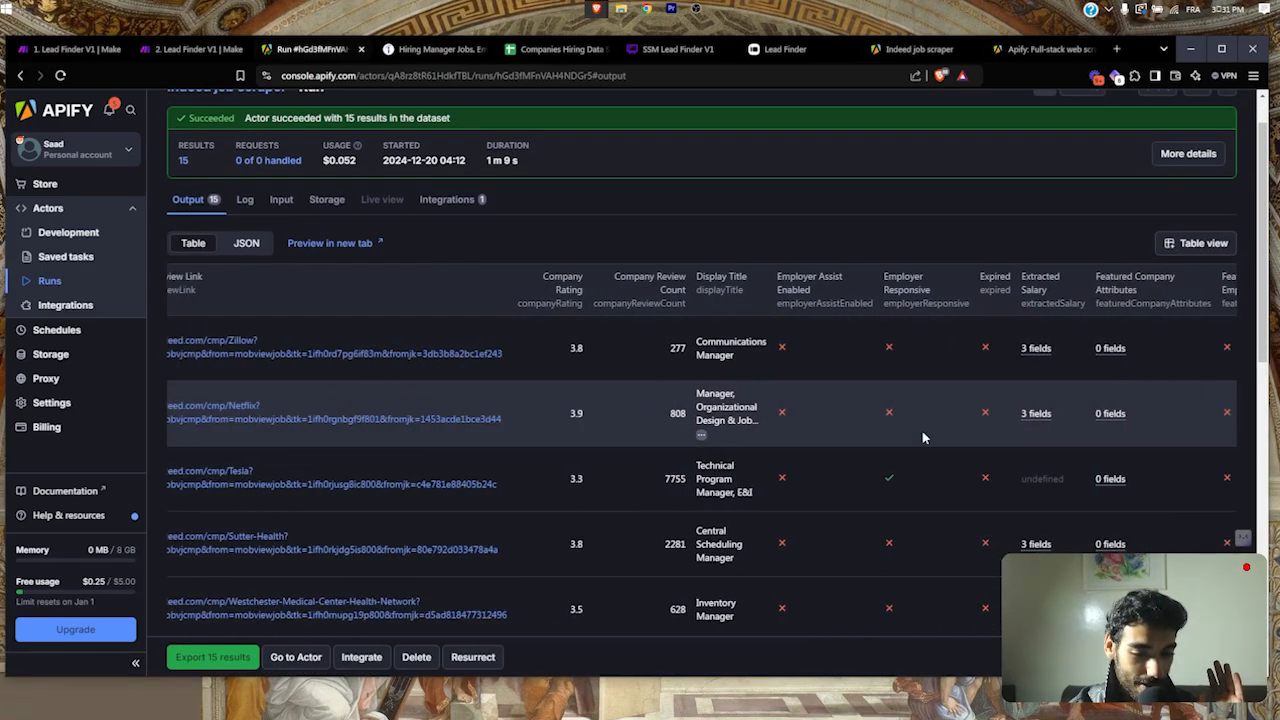
scroll(1012, 375, "right", 2)
scroll(1015, 371, "left", 7)
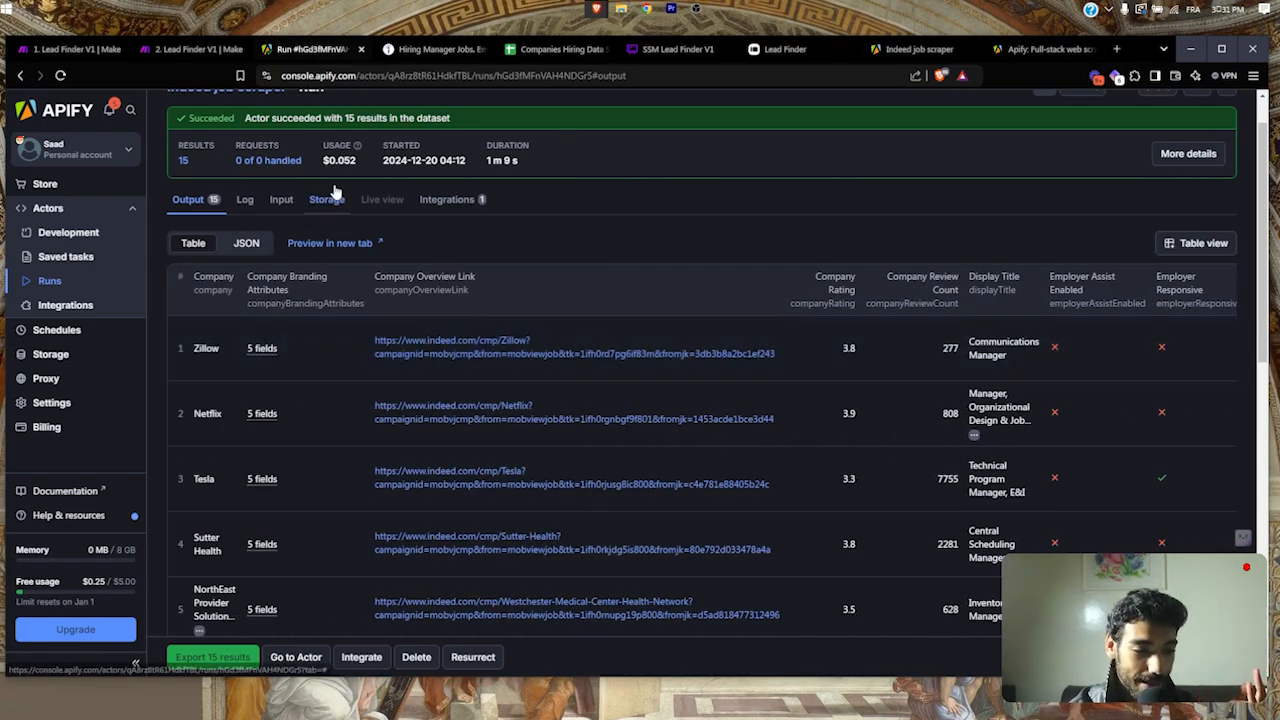
left_click(176, 50)
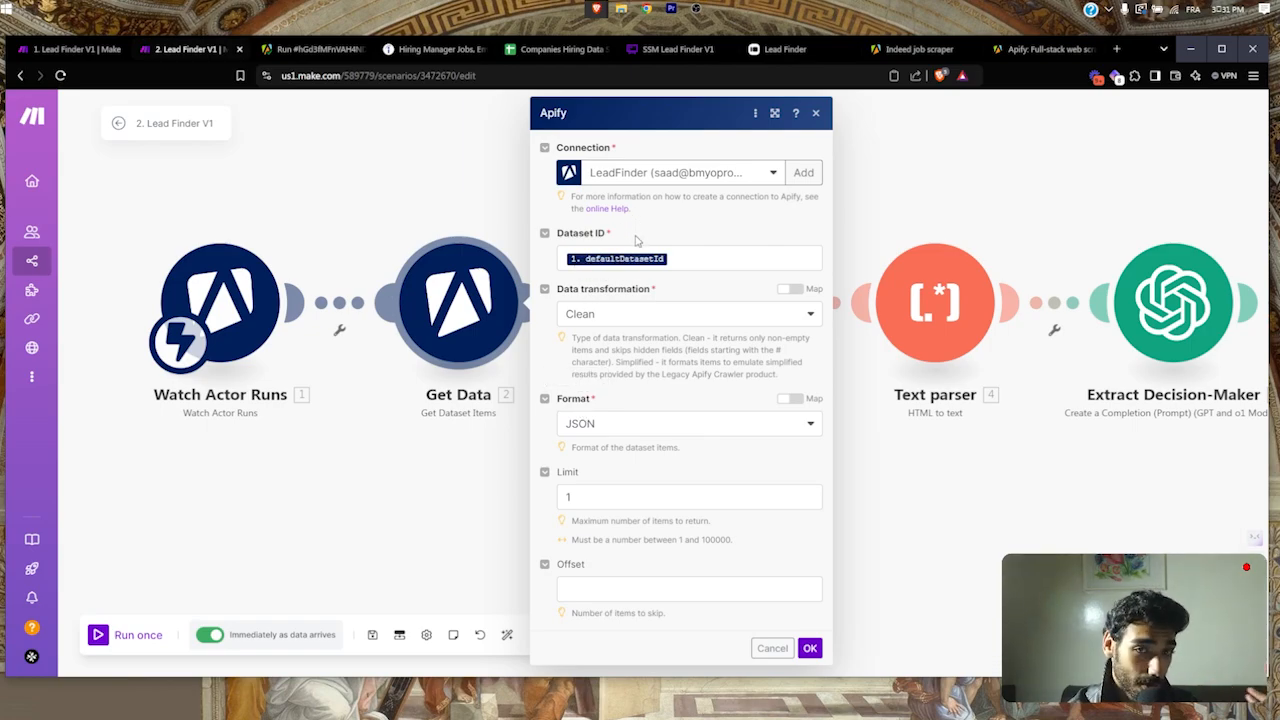
left_click(298, 51)
Step: Copy the run's dataset ID from Storage and start editing Make's Dataset ID field
left_click(326, 199)
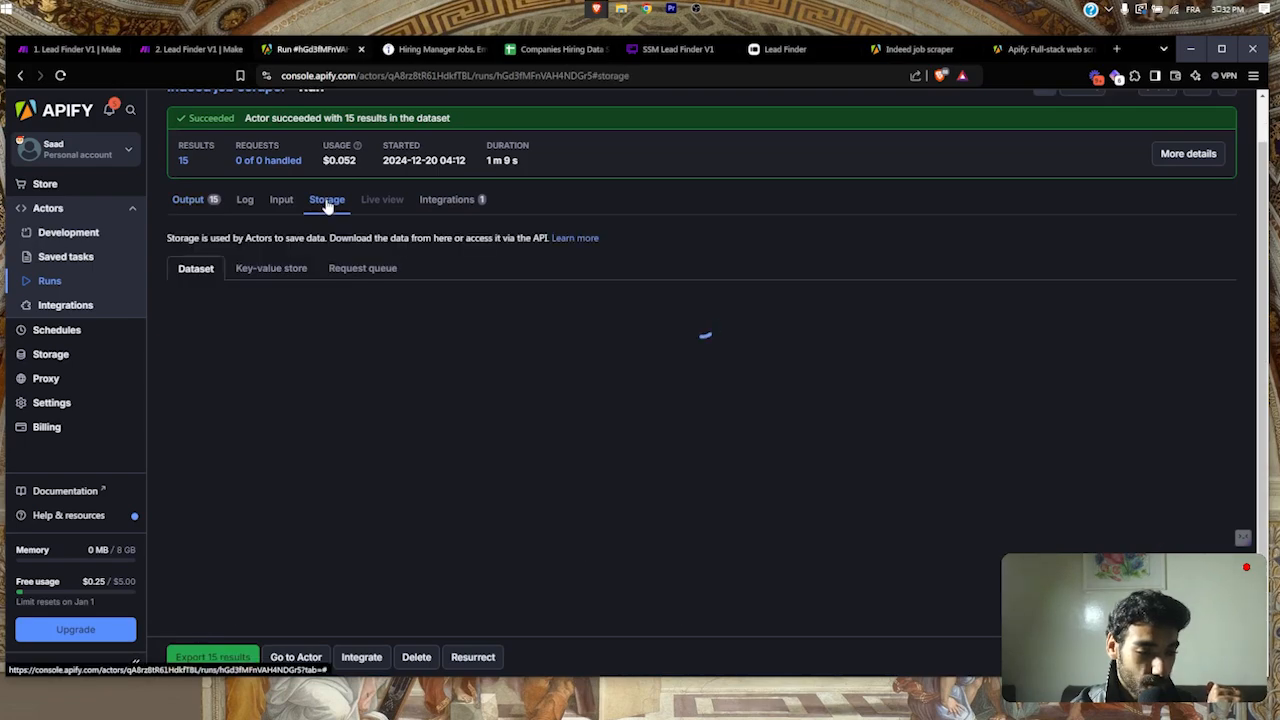
scroll(517, 348, "up", 3)
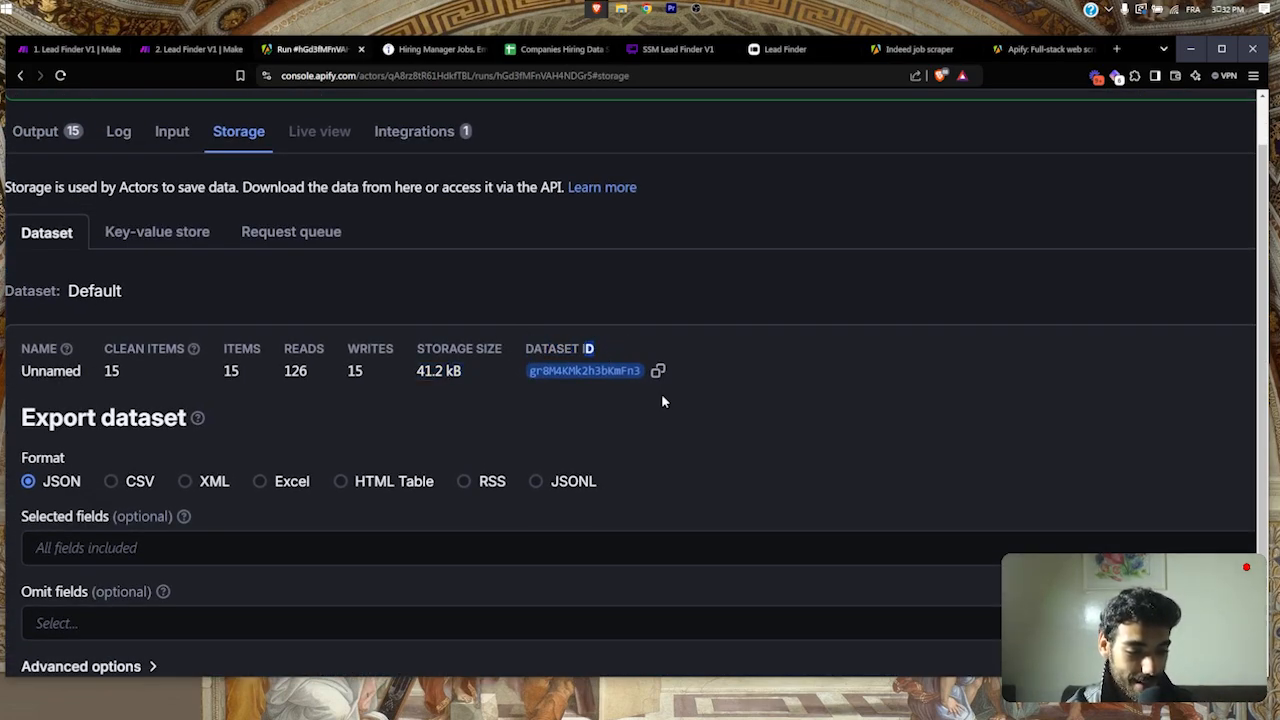
left_click(659, 370)
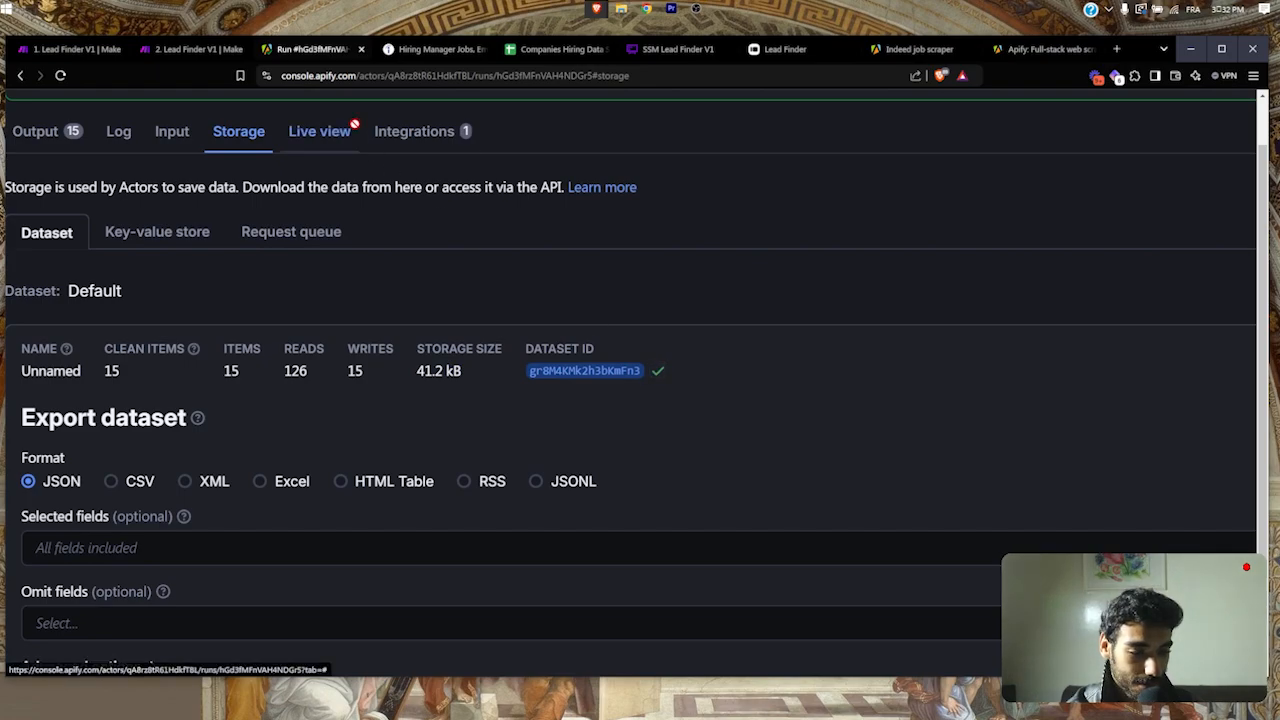
left_click(208, 50)
left_click(731, 259)
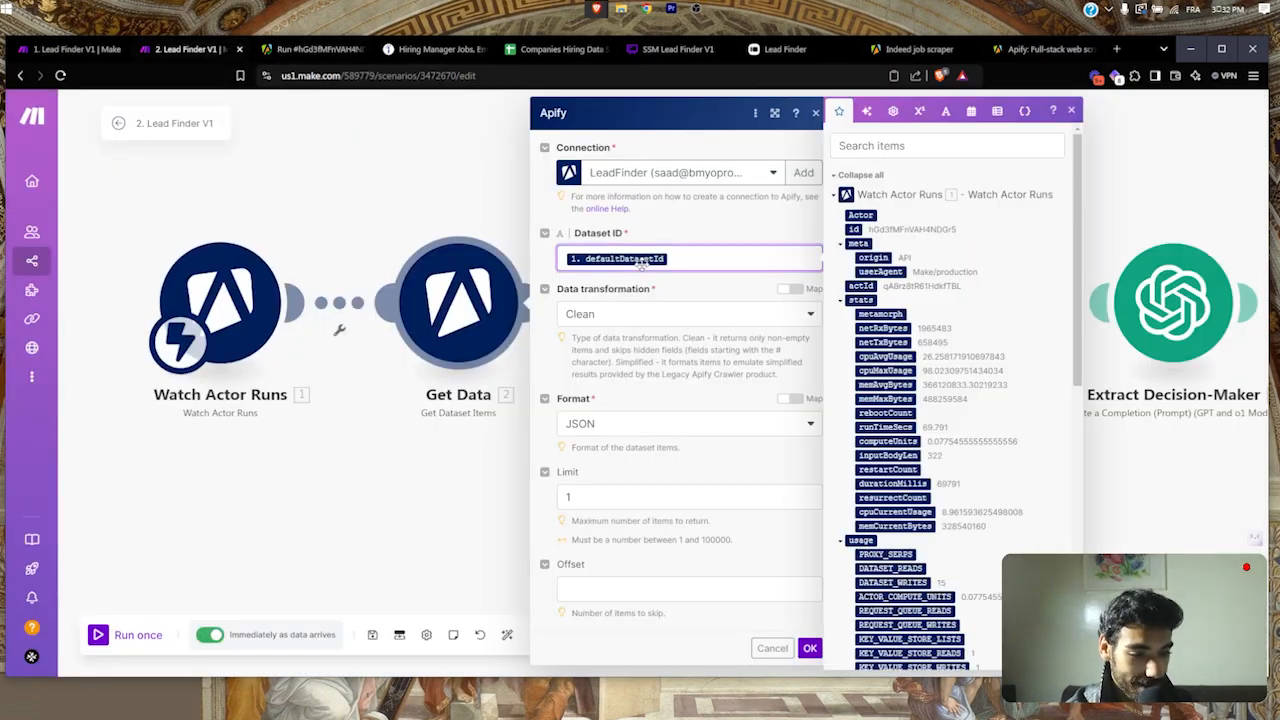
Step: Clear the Dataset ID value and search the mapping items for 'datase'
key("ctrl+v")
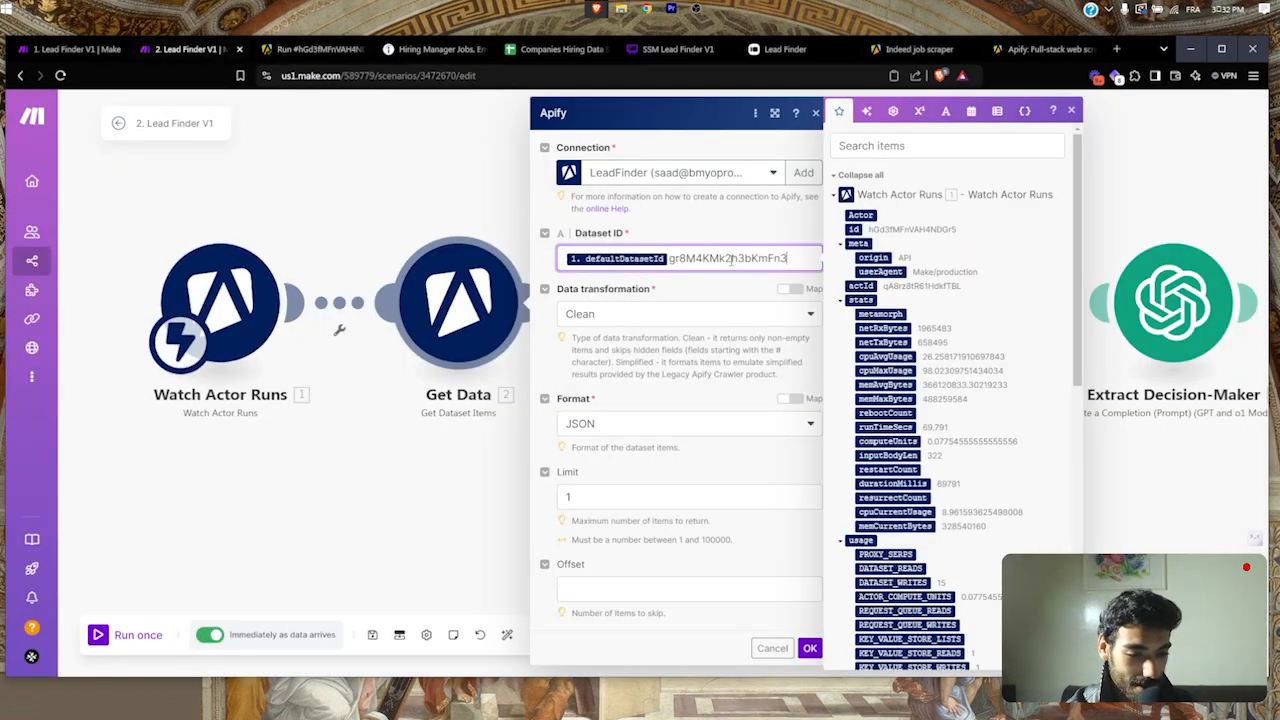
key("ctrl+a")
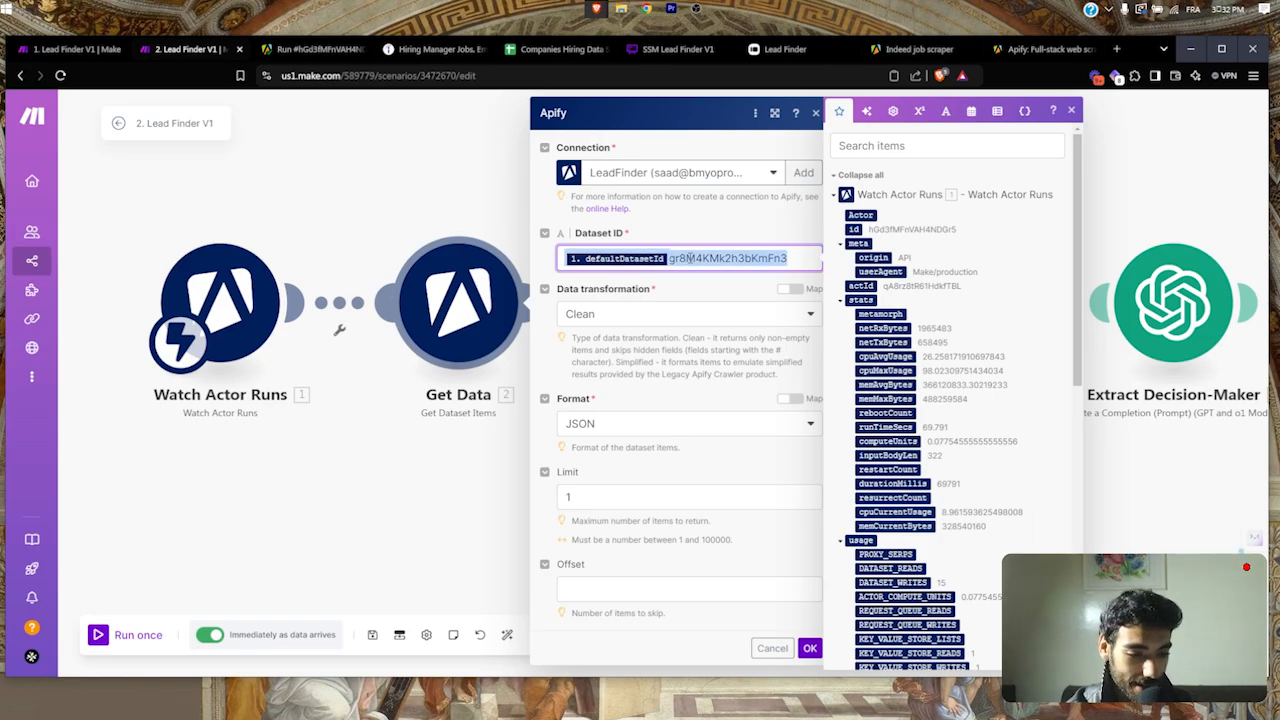
key("BackSpace")
left_click(877, 137)
type("data")
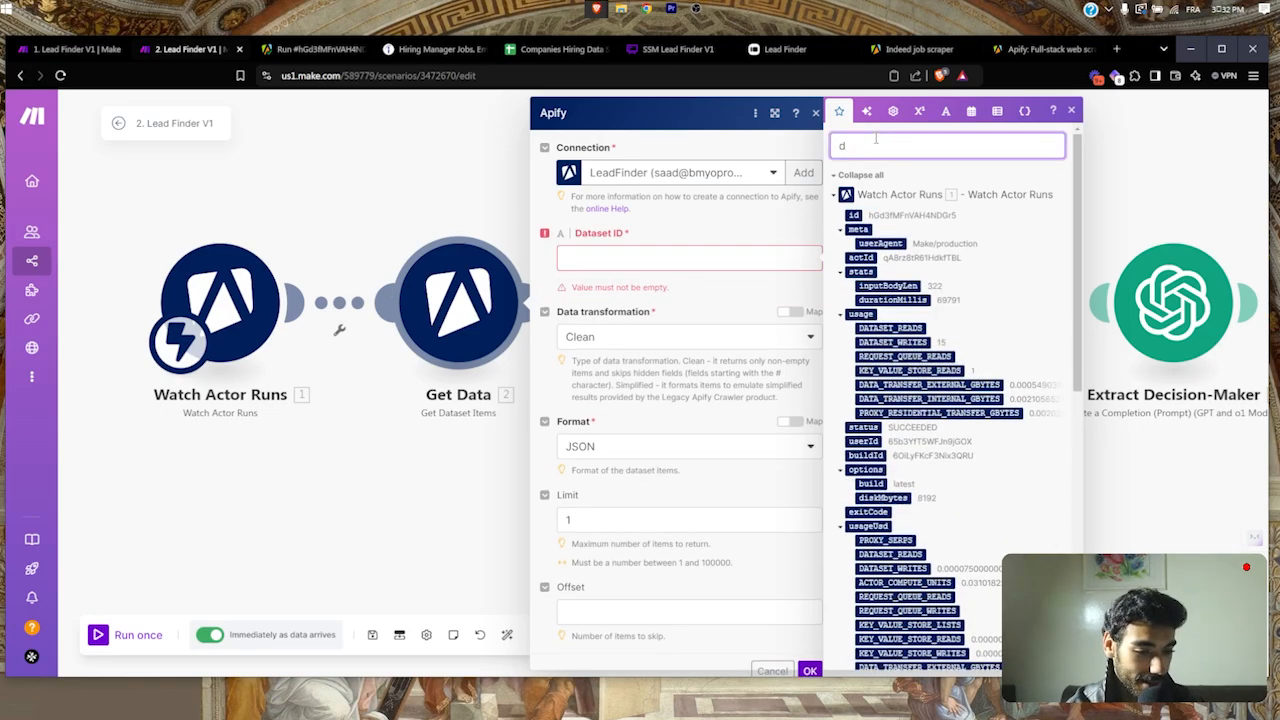
left_click(696, 260)
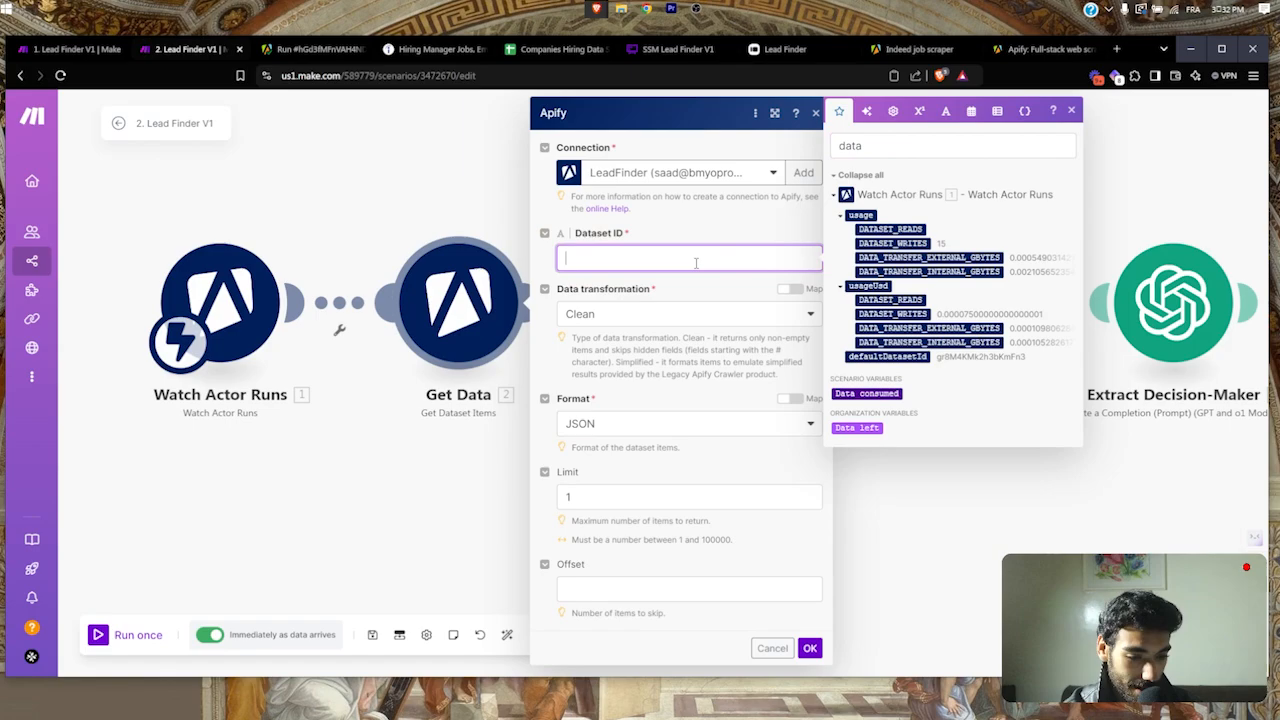
left_click(889, 148)
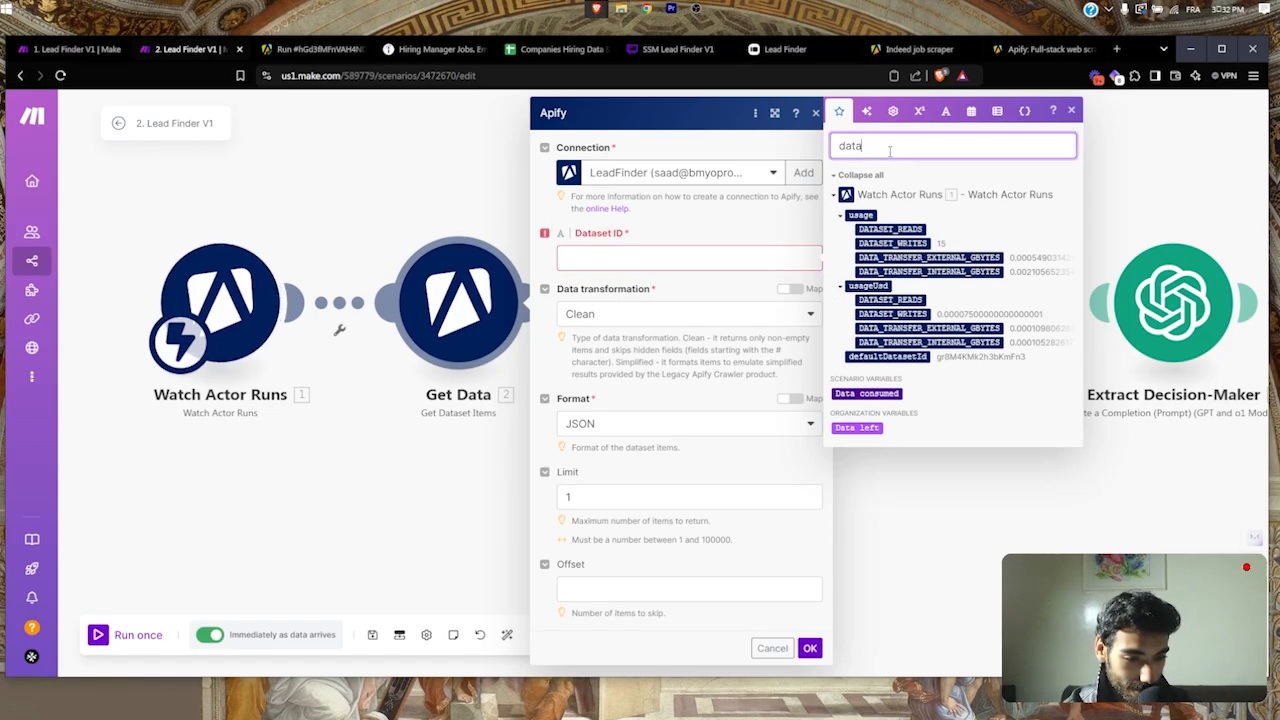
type("set")
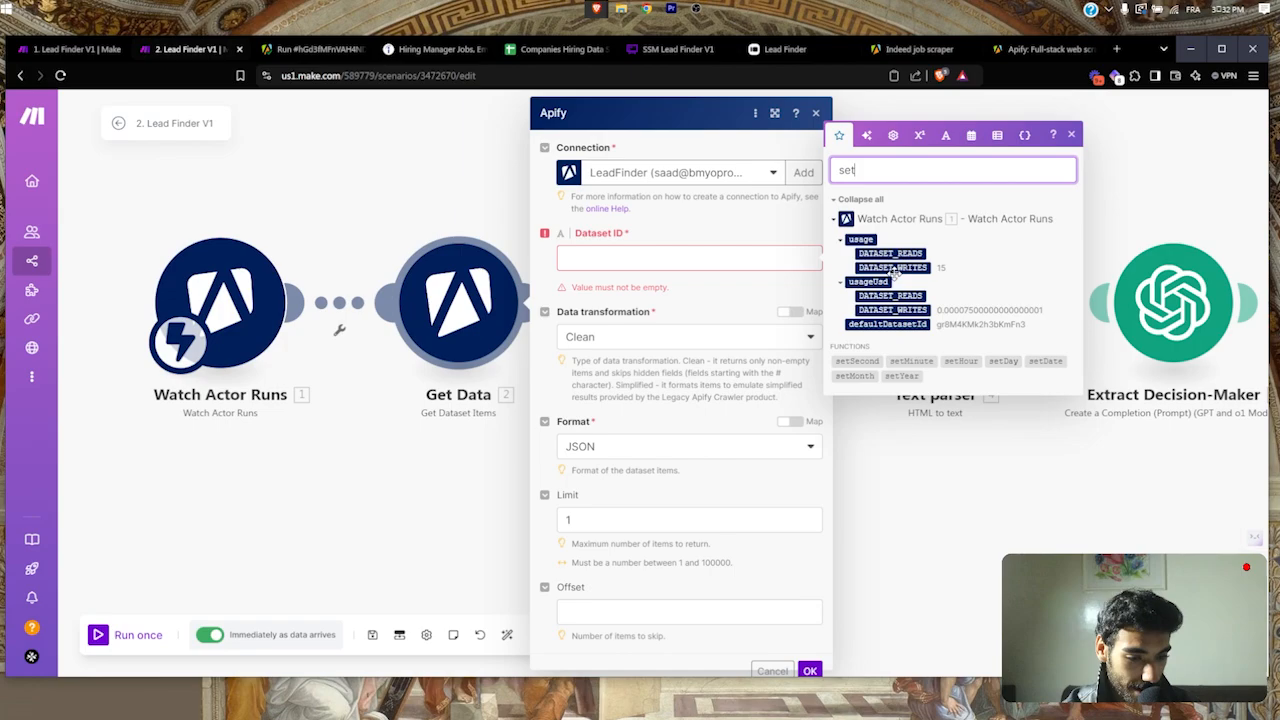
key("ctrl+a")
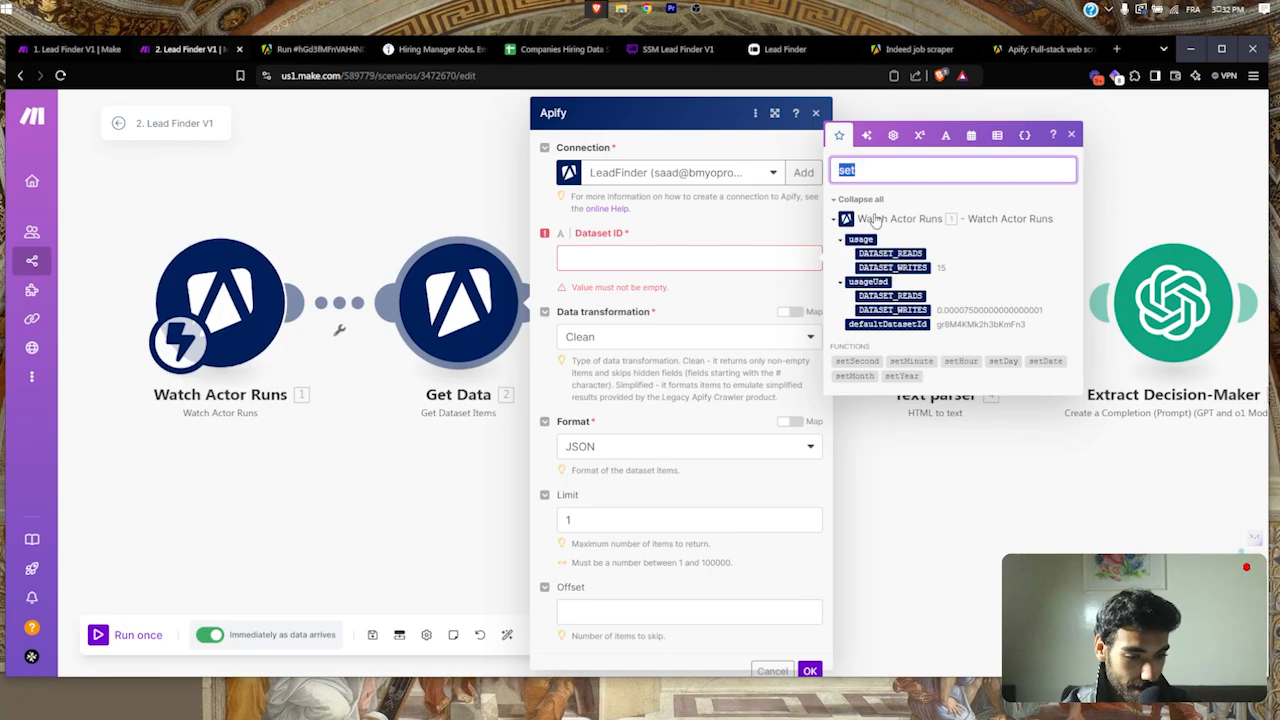
type("datad")
key("BackSpace")
type("se")
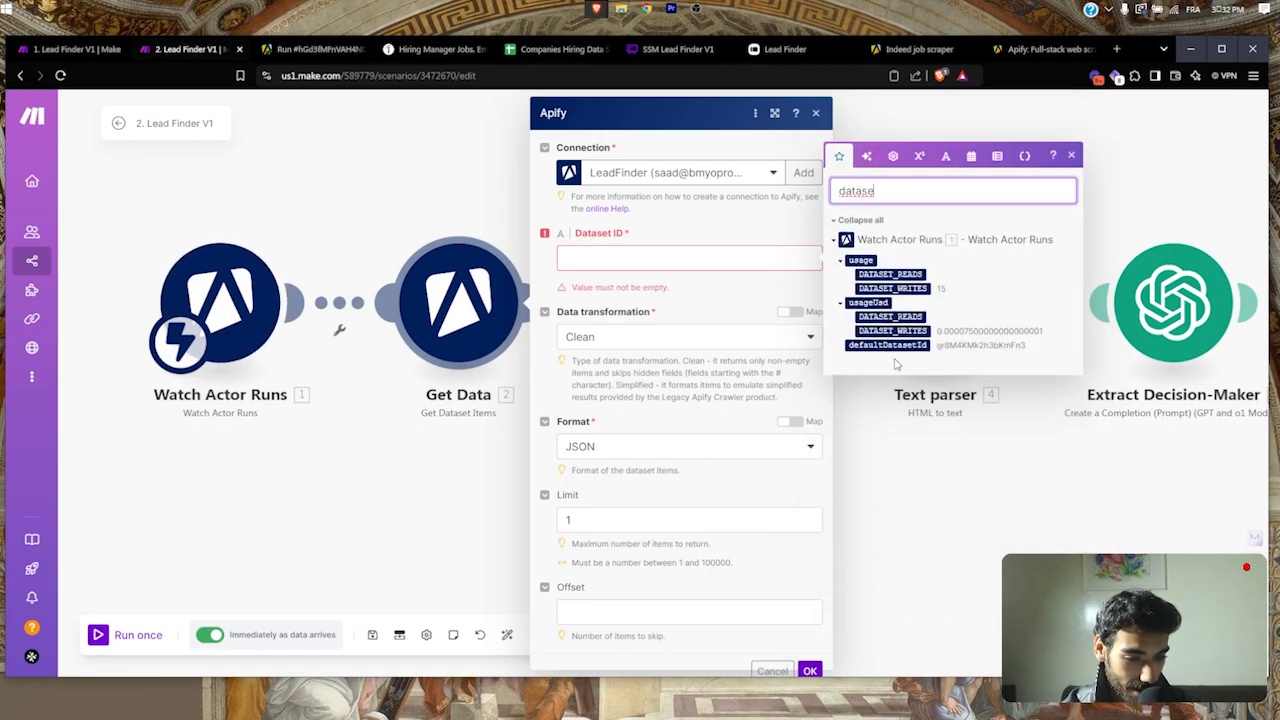
Step: Map defaultDatasetId from Watch Actor Runs into Dataset ID and clear the Limit field
scroll(934, 356, "up", 5)
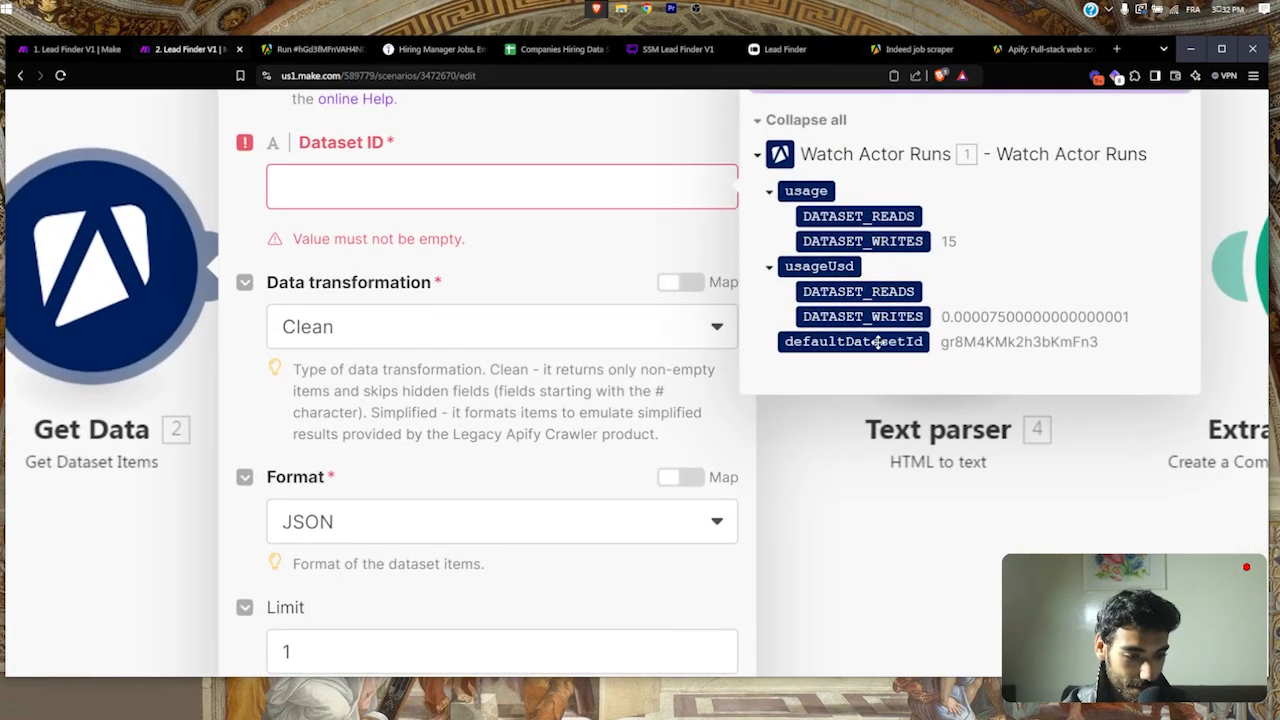
left_click(592, 198)
left_click(813, 342)
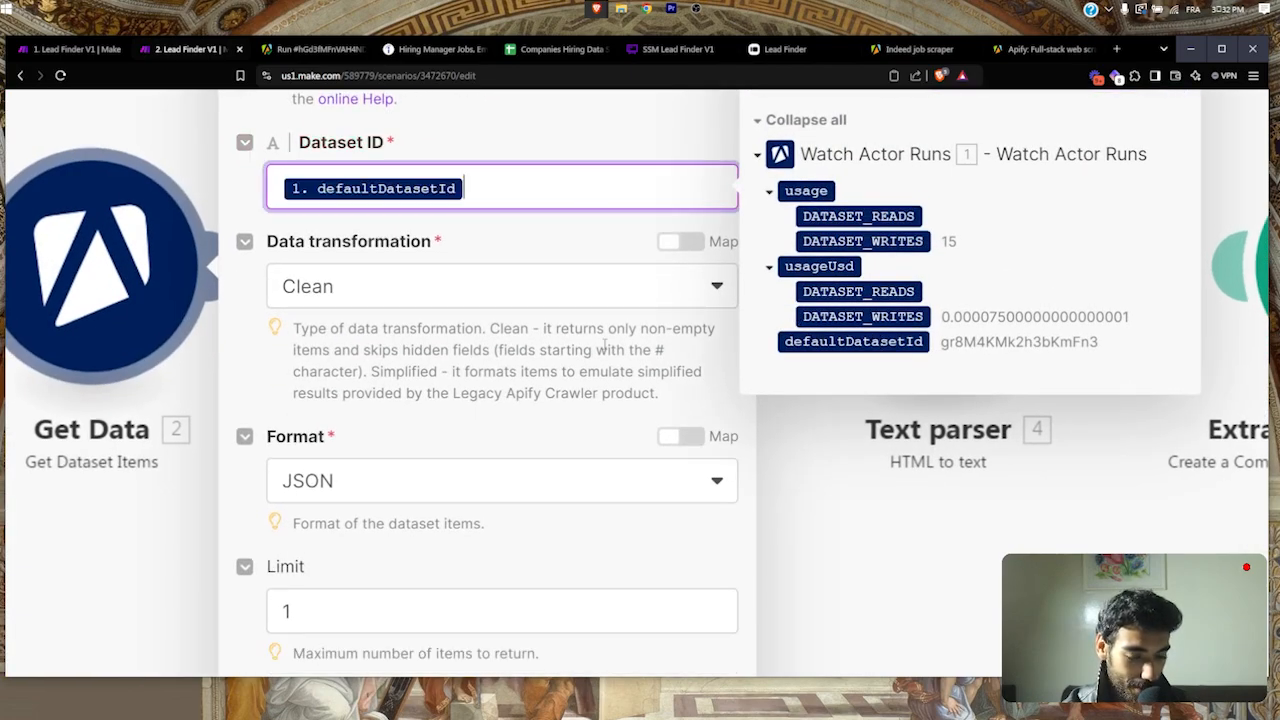
scroll(711, 559, "down", 5)
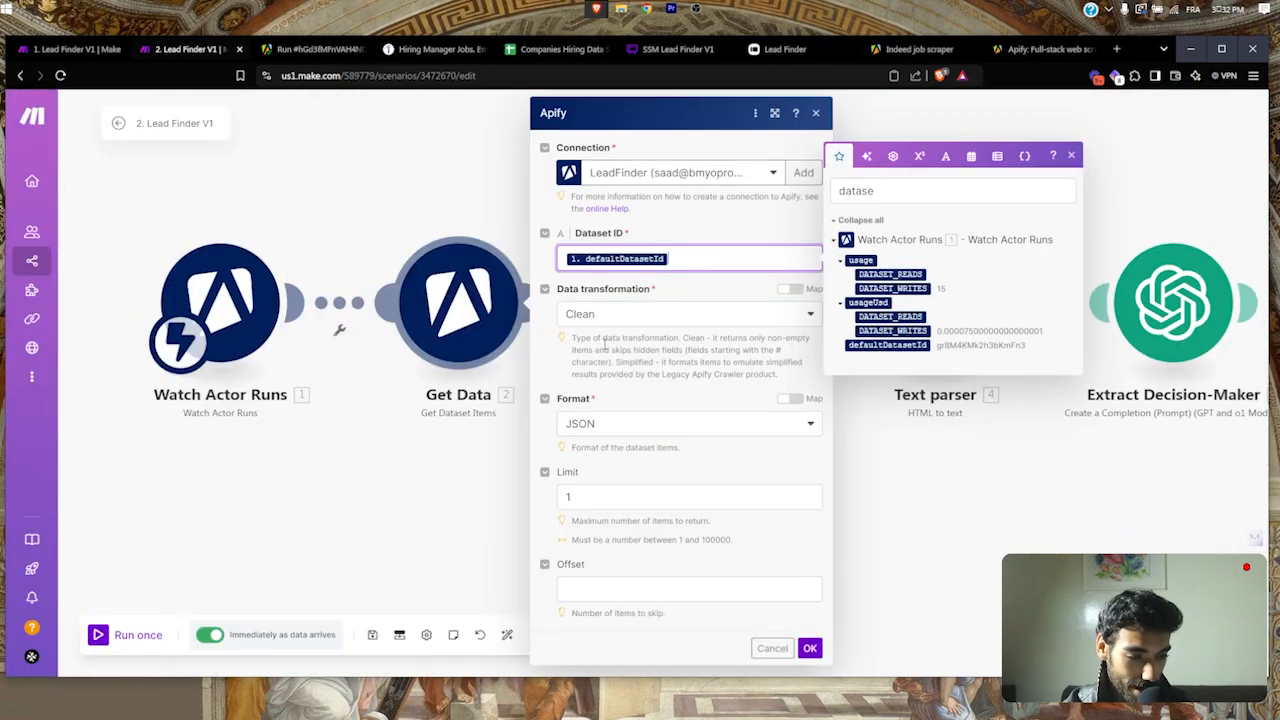
left_click(632, 492)
left_click(690, 449)
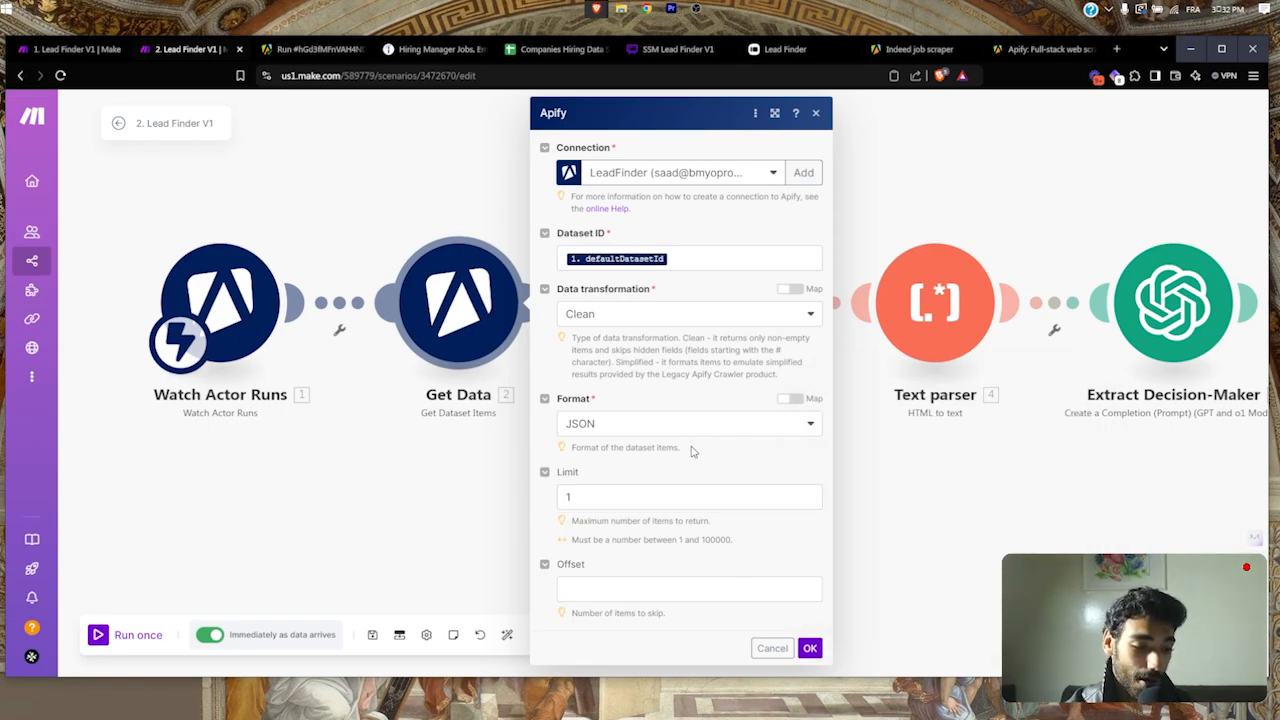
left_click(588, 500)
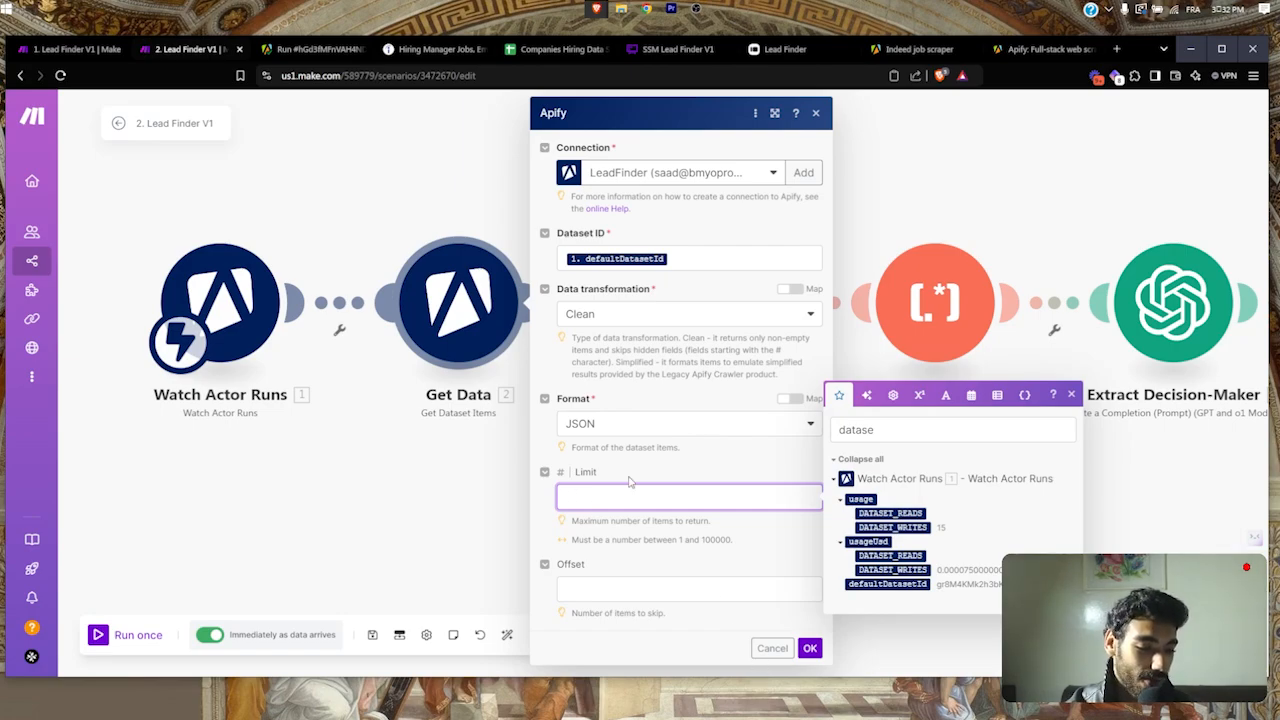
Step: Cancel Get Data, then confirm Run Scraper's URL searches Google for the company plus '+hiring+manager'
left_click(770, 648)
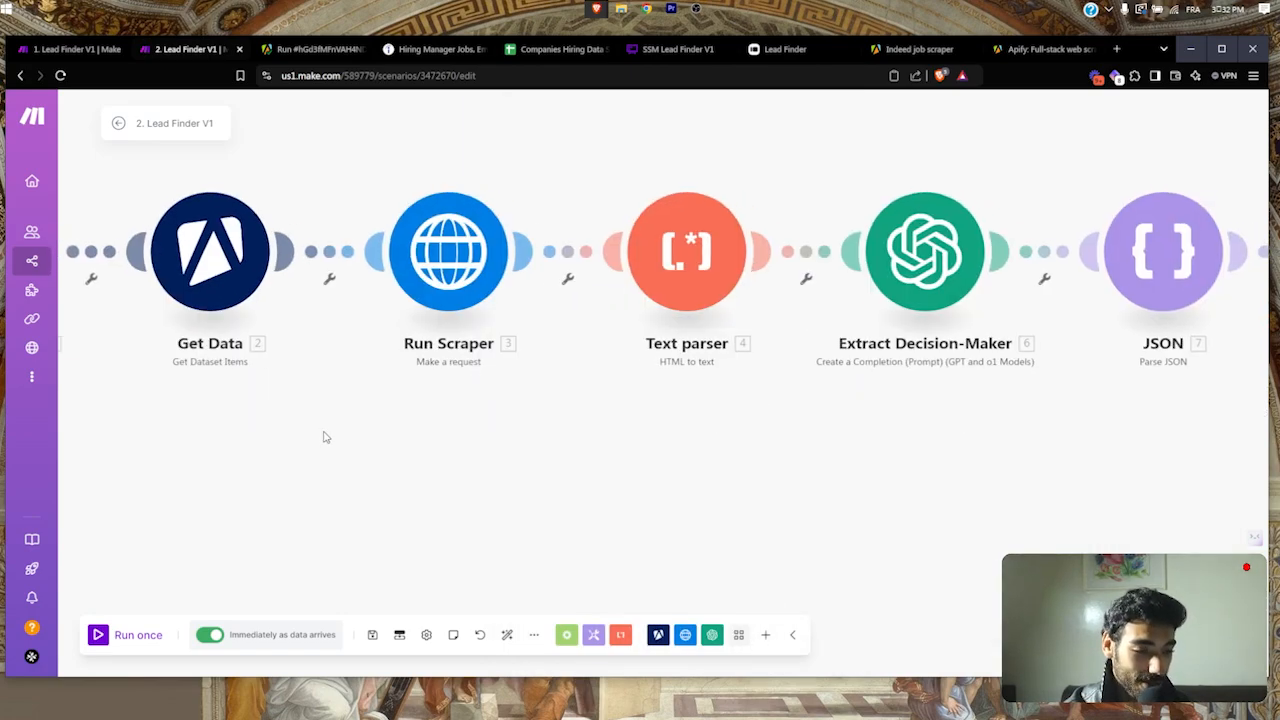
left_click(441, 297)
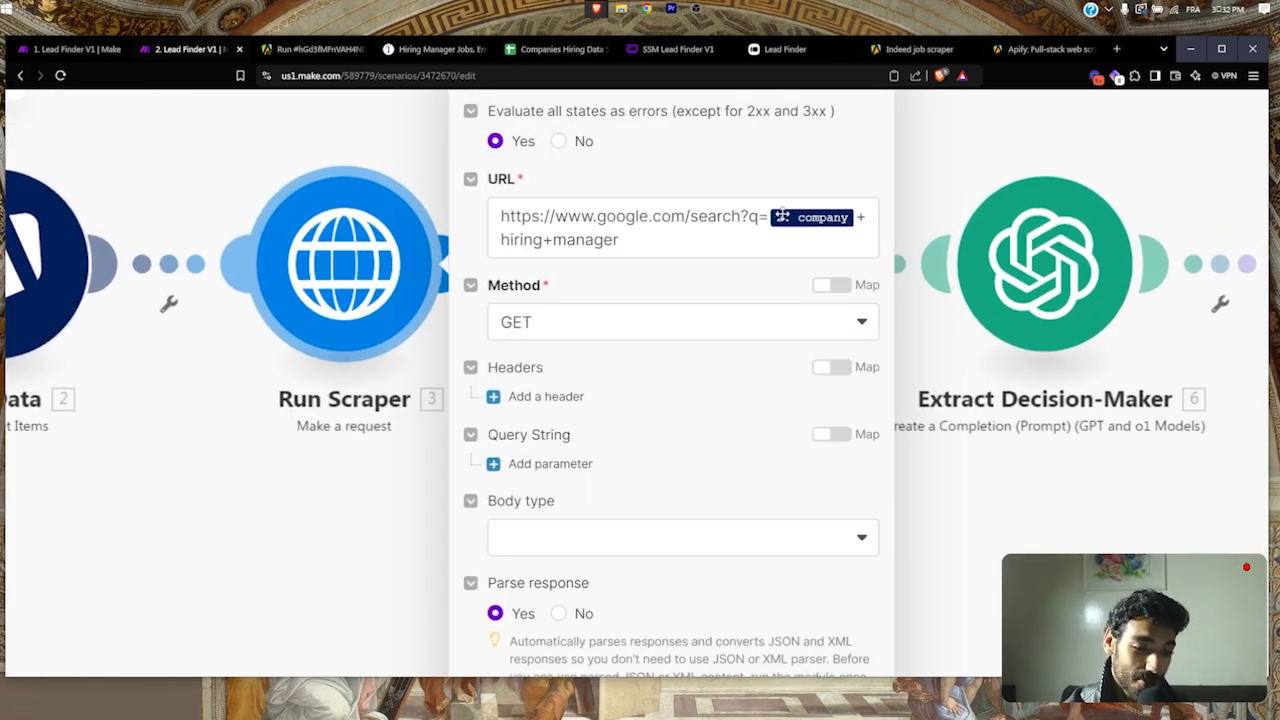
left_click(752, 226)
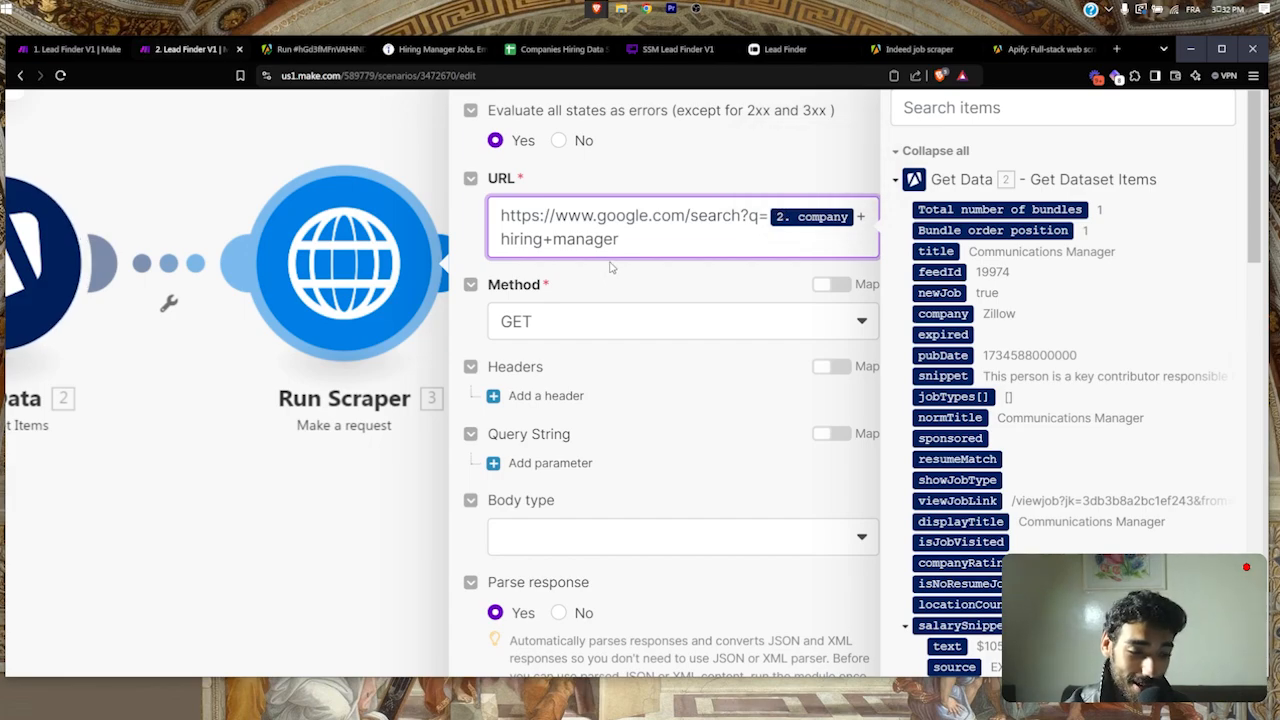
double_click(570, 238)
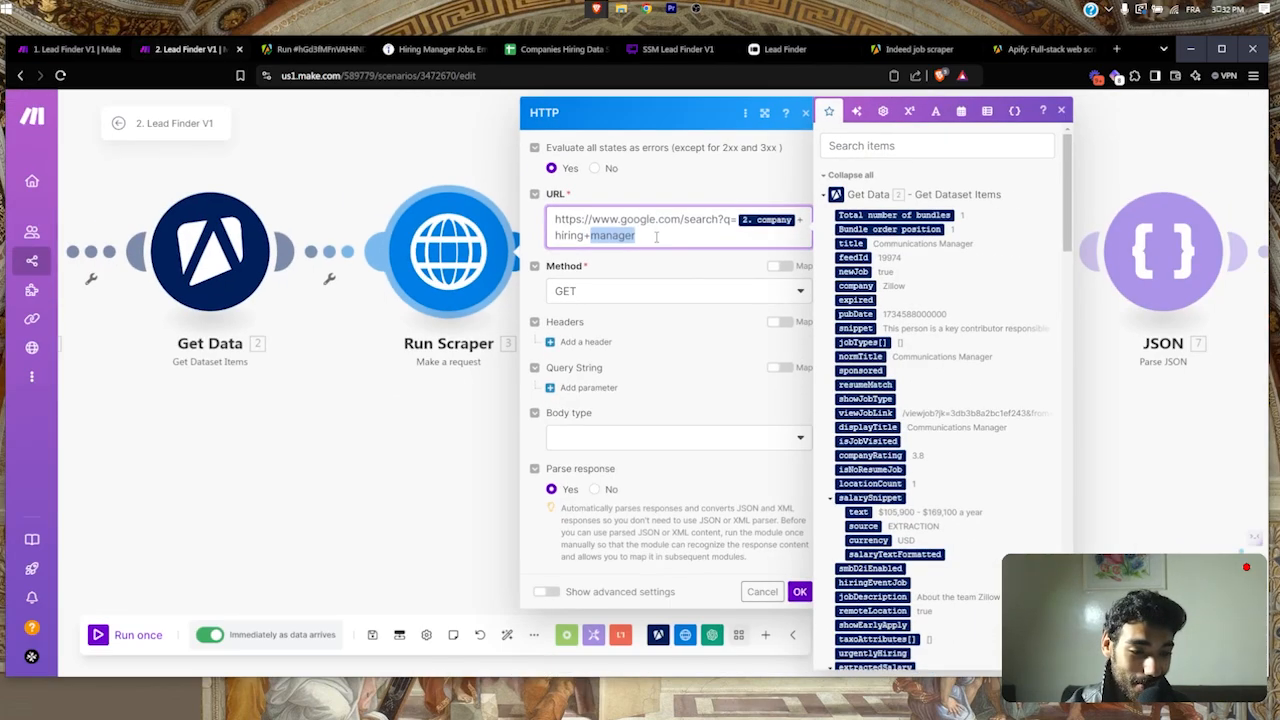
left_click(693, 8)
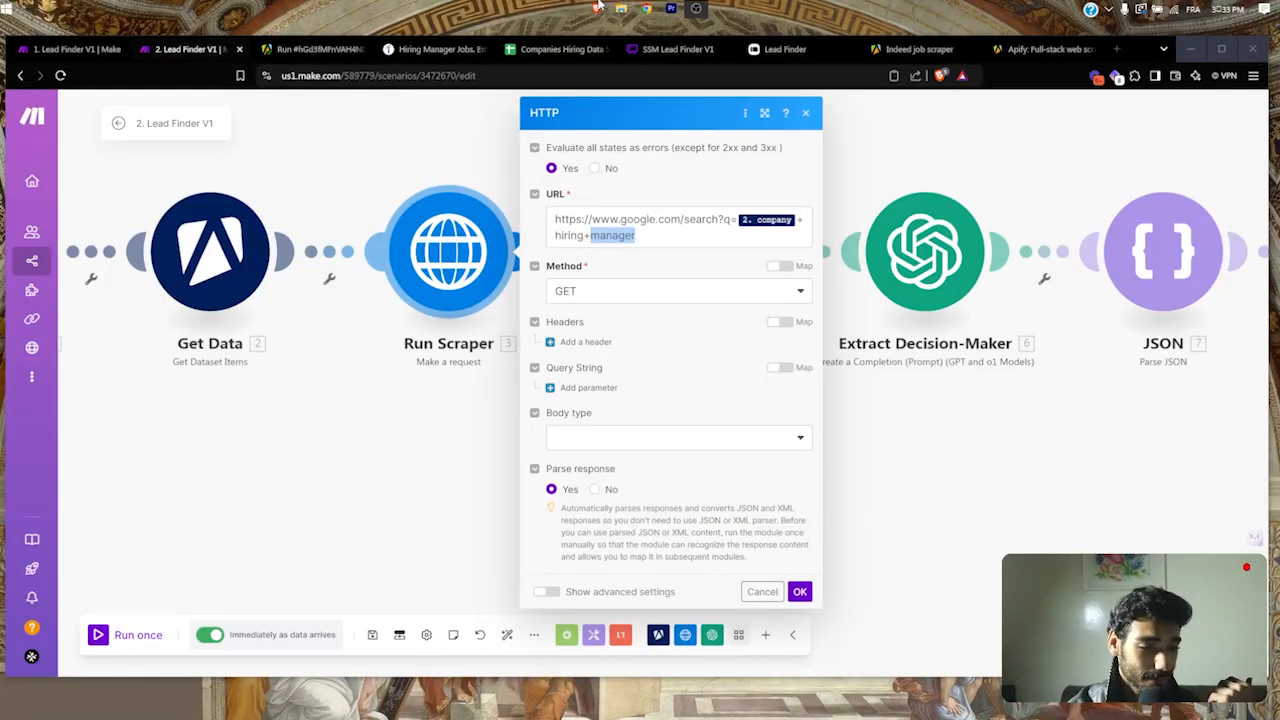
left_click(608, 234)
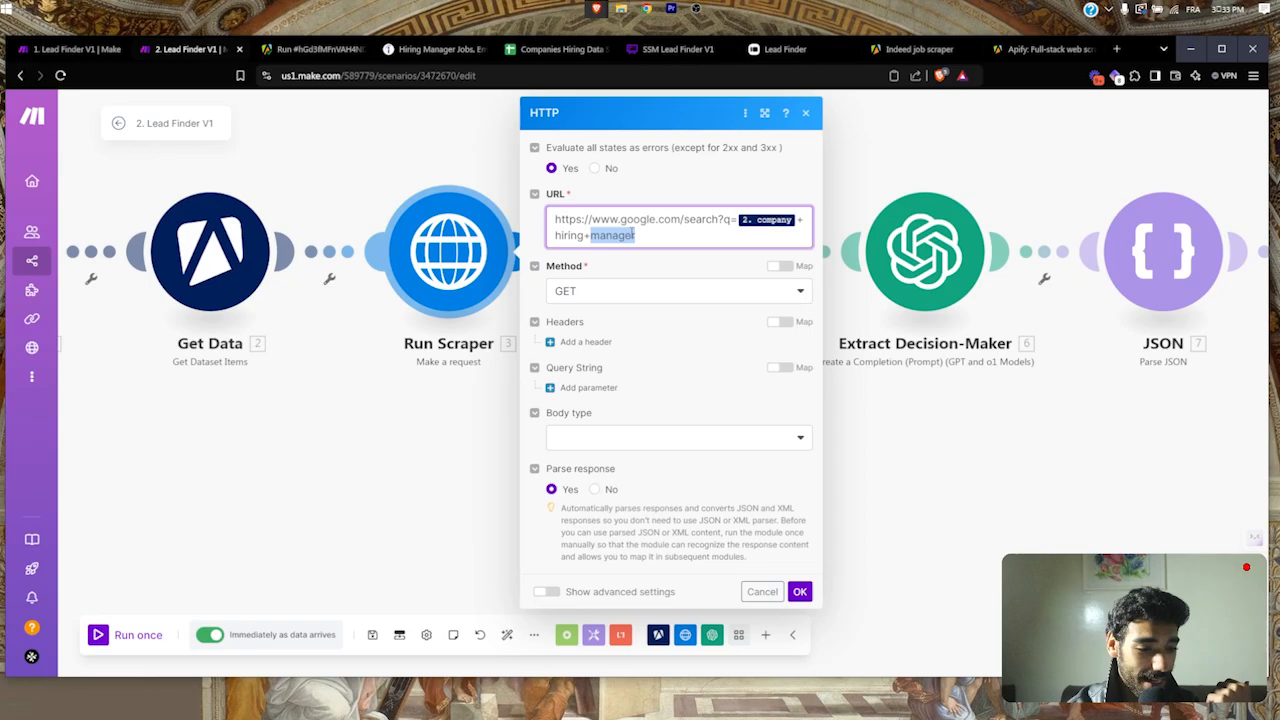
key("ctrl+shift+Left")
key("ctrl+shift+Left")
left_click(661, 232)
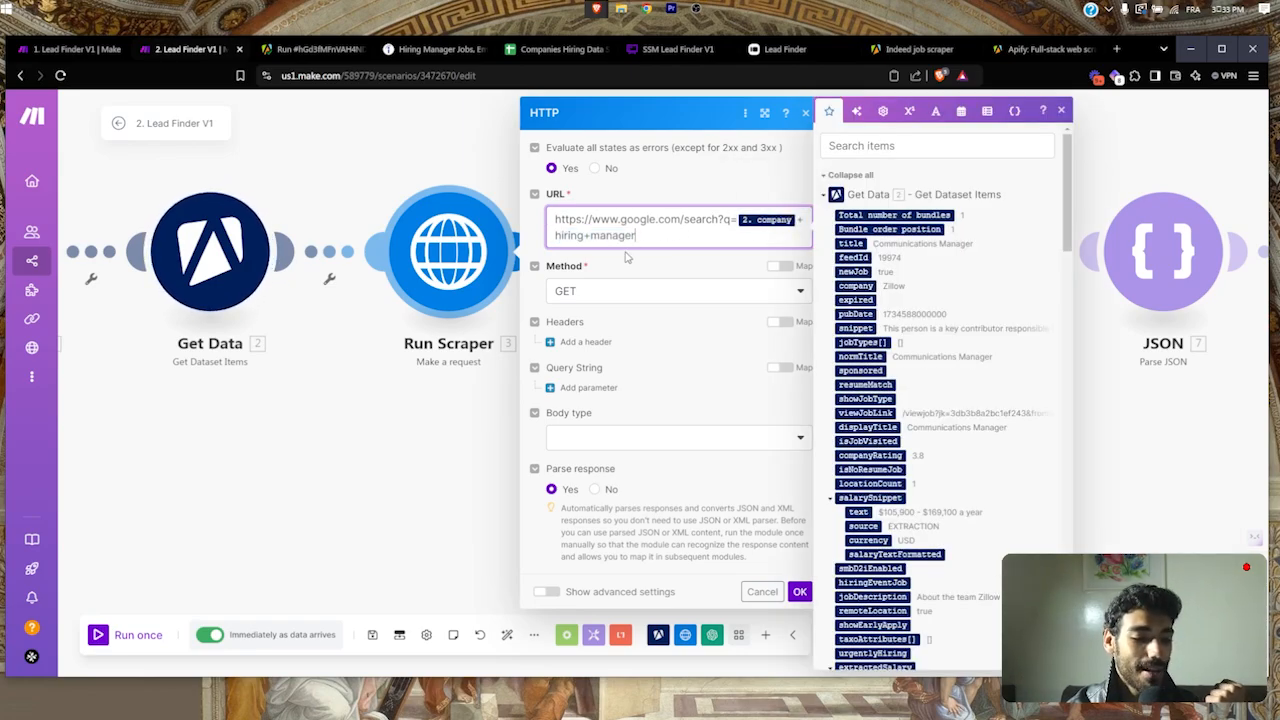
key("ctrl+shift+Left")
key("ctrl+shift+Left")
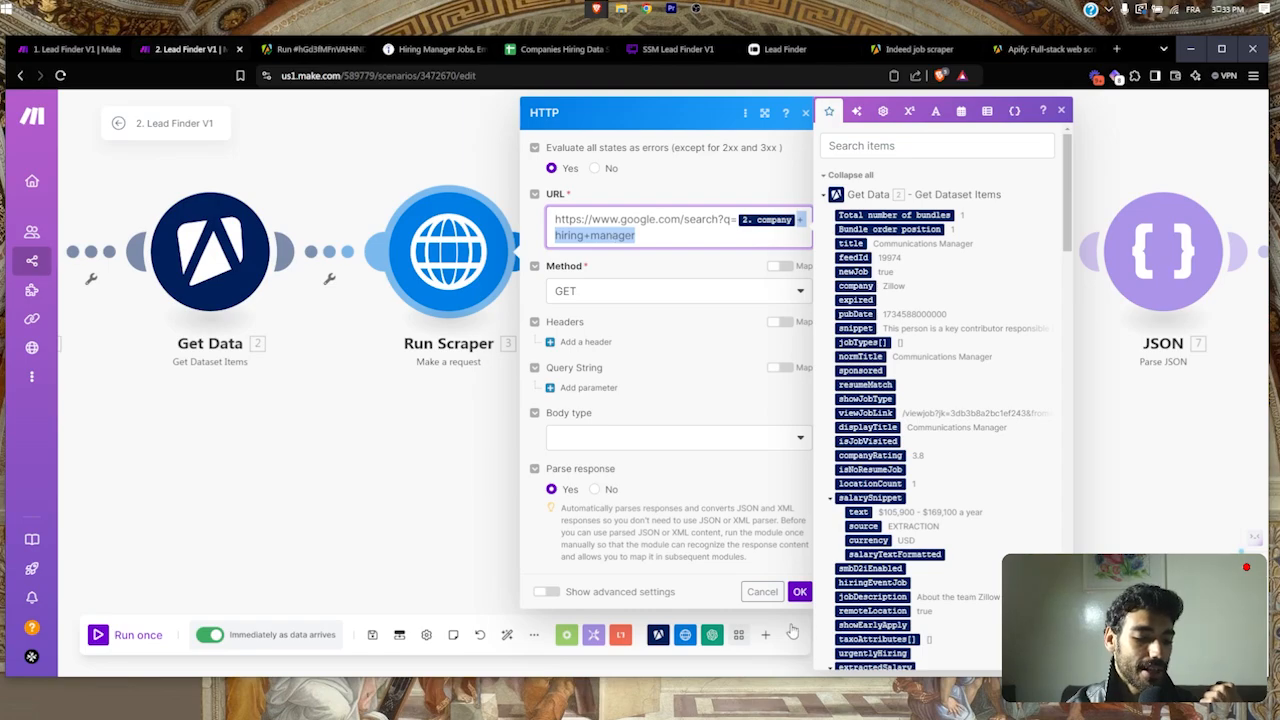
left_click(799, 592)
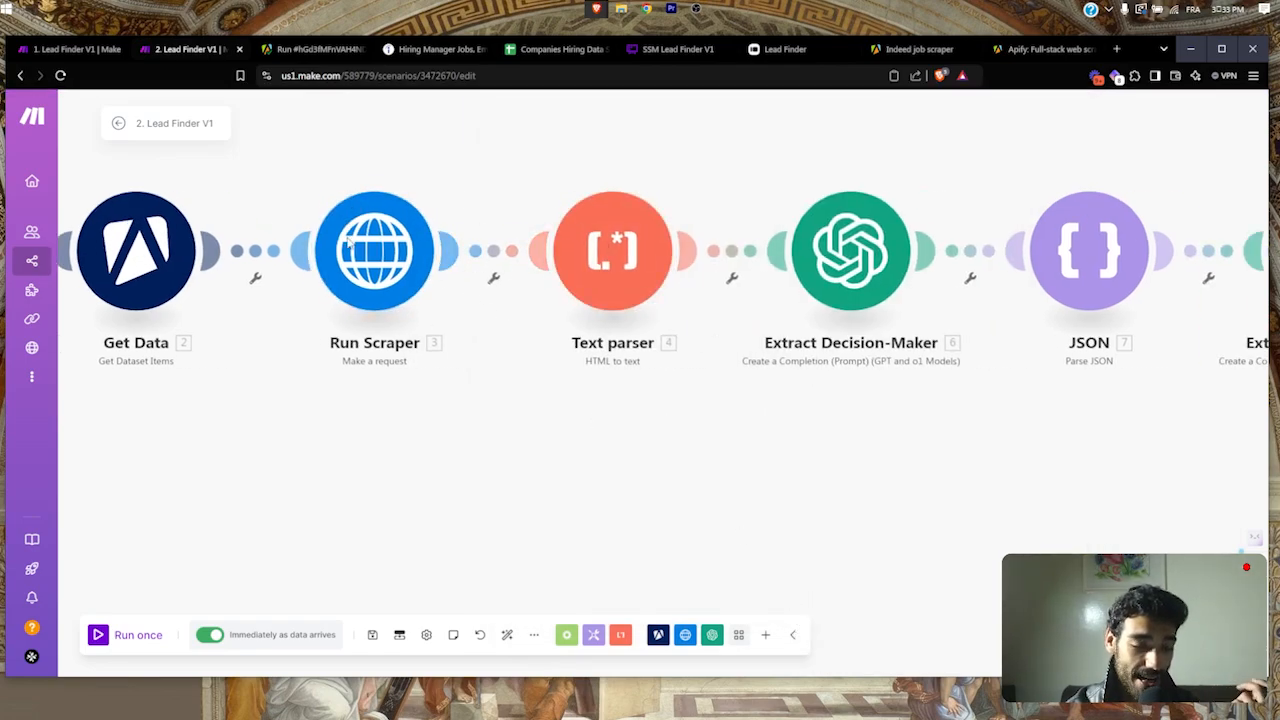
Step: Search Google for 'myoprocess ceo' in a new tab and inspect the results URL
key("ctrl+t")
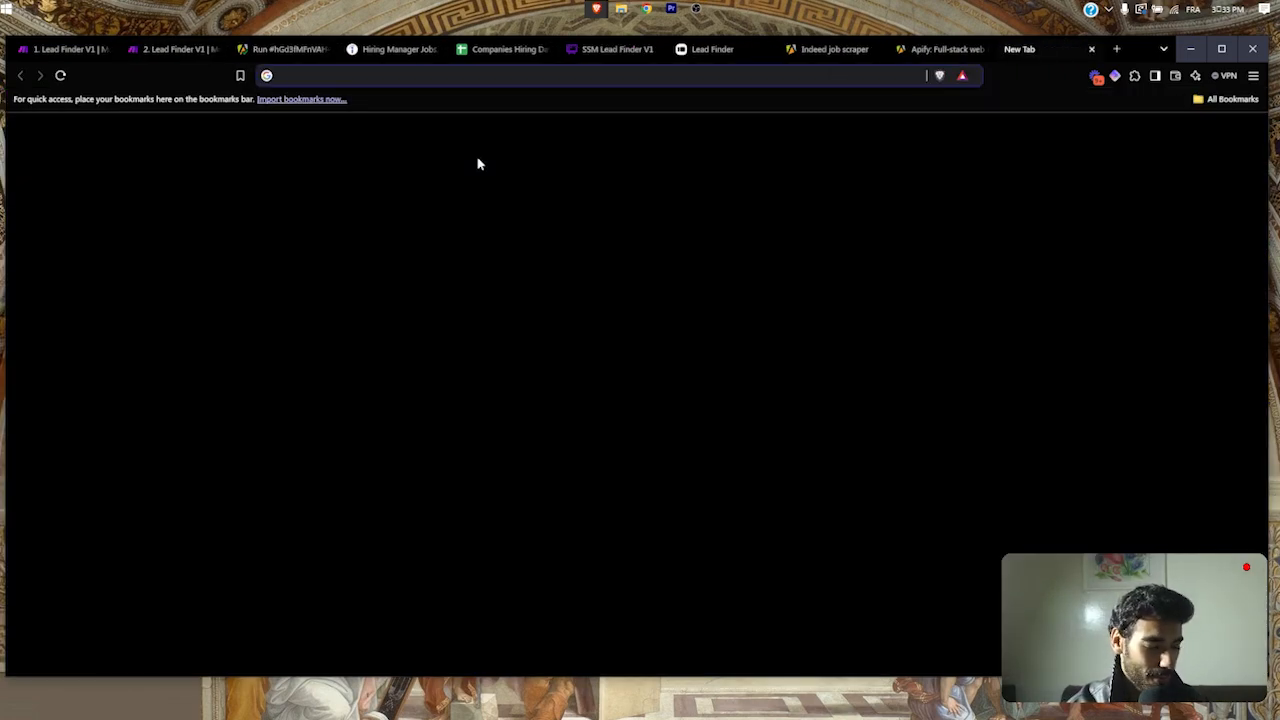
type("myoprocess ")
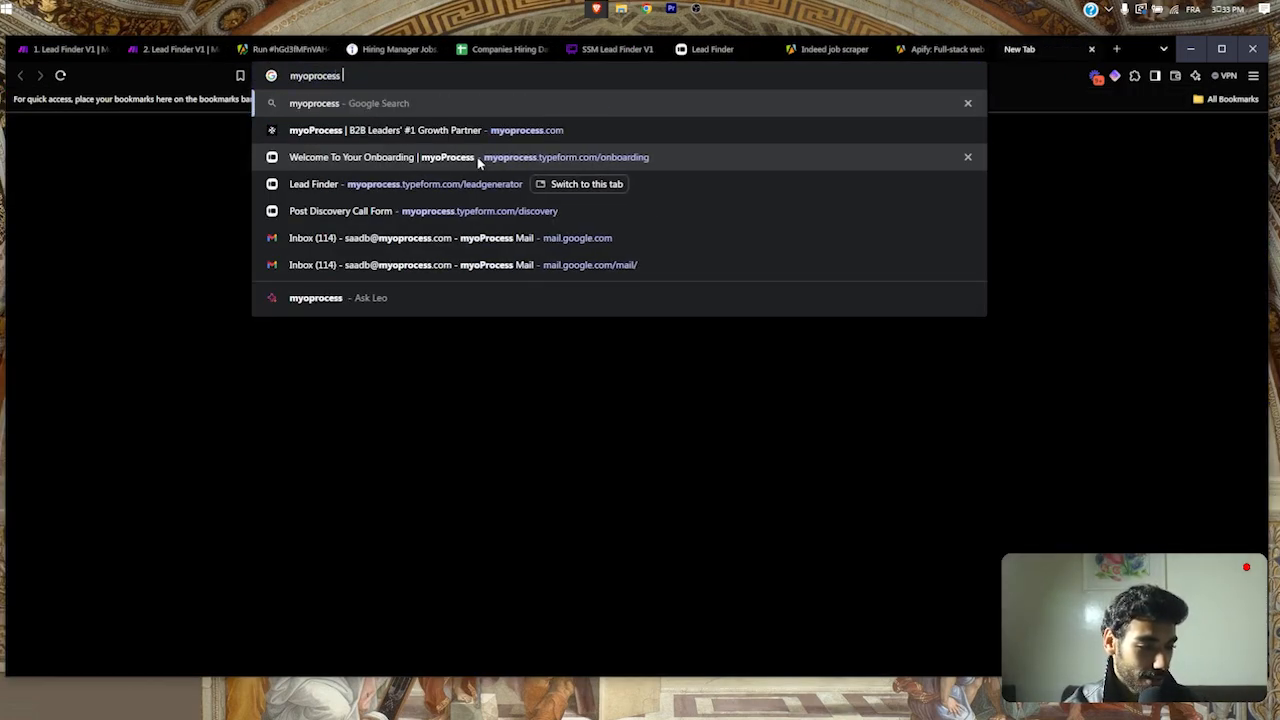
type("ceo")
key("Return")
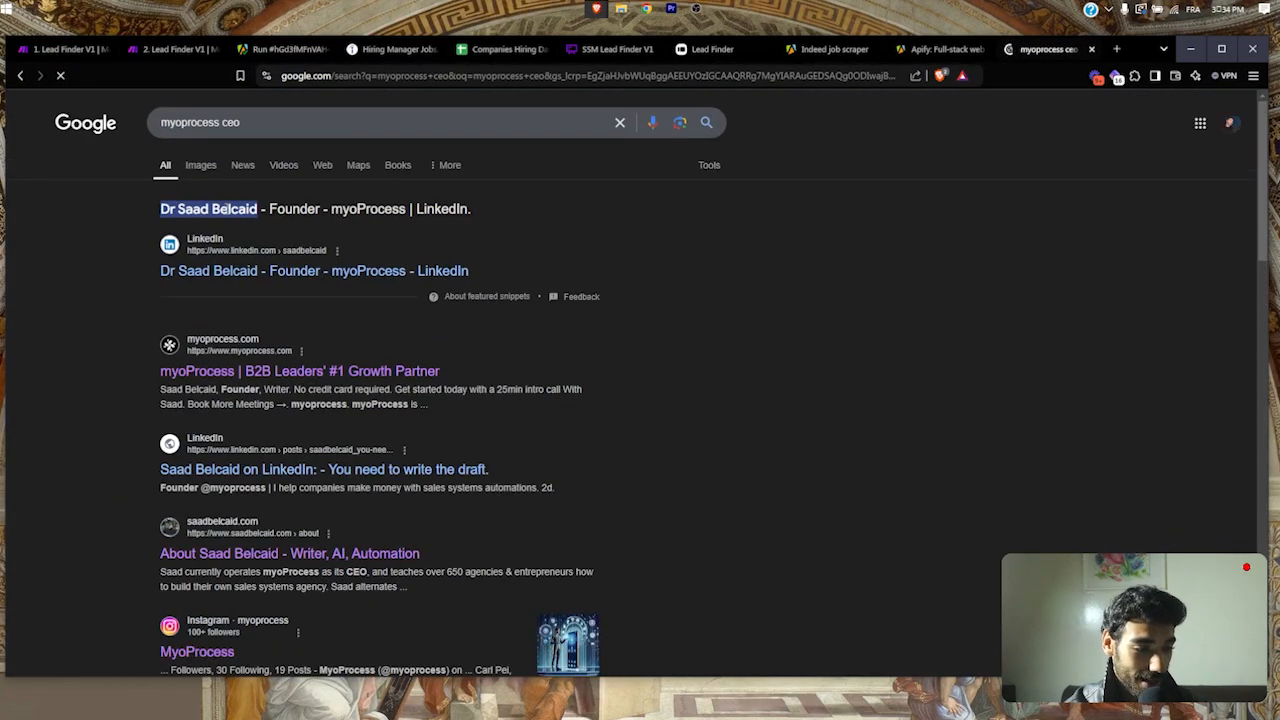
scroll(440, 92, "up", 5)
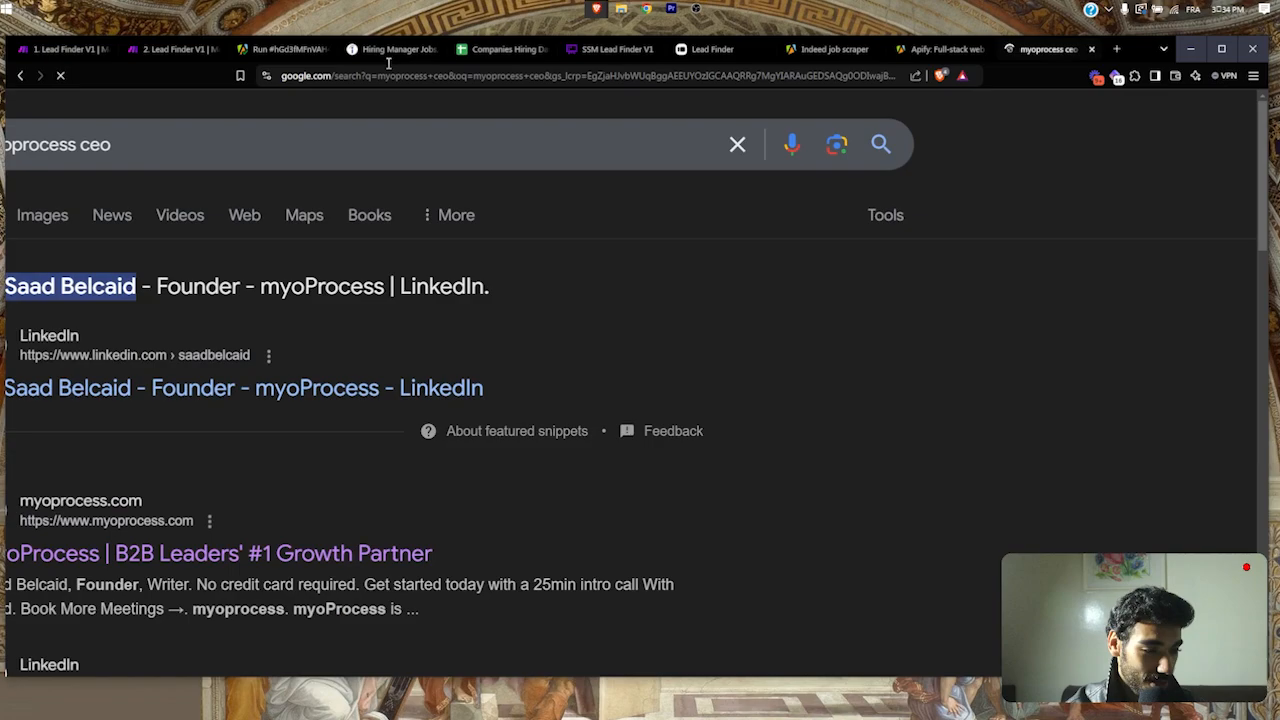
left_click_drag(448, 76, 255, 79)
left_click(484, 78)
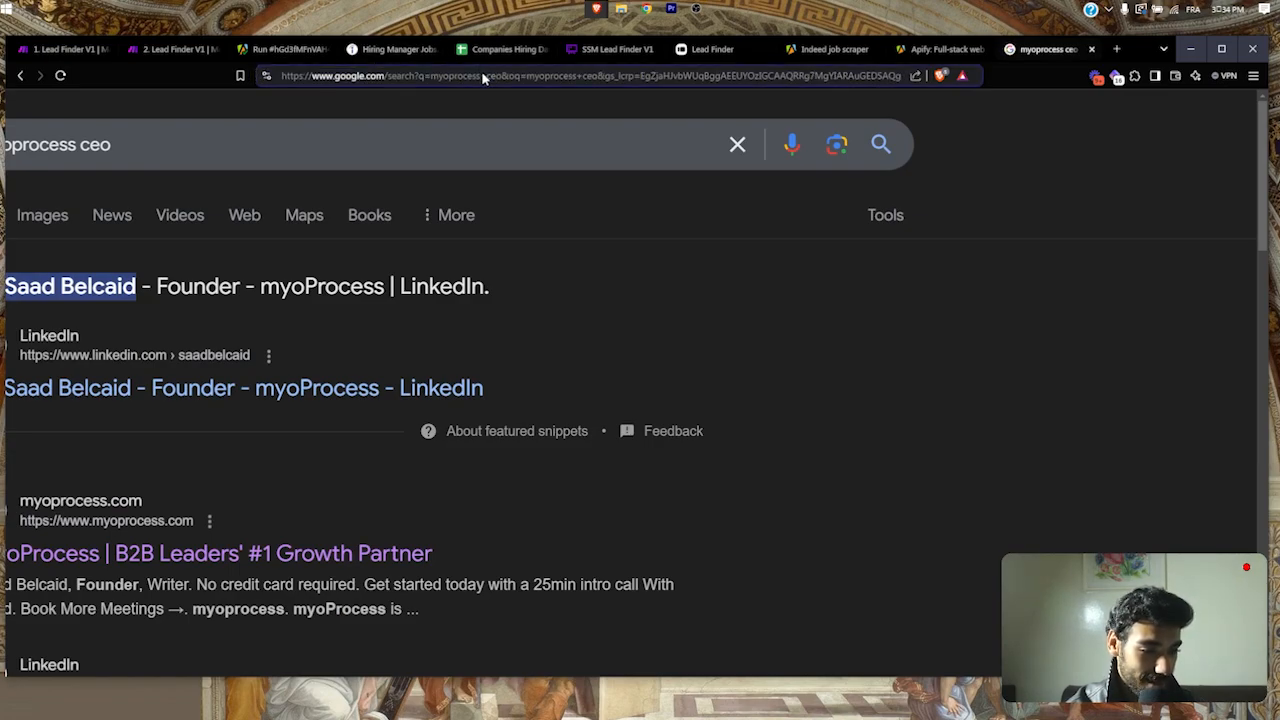
double_click(494, 78)
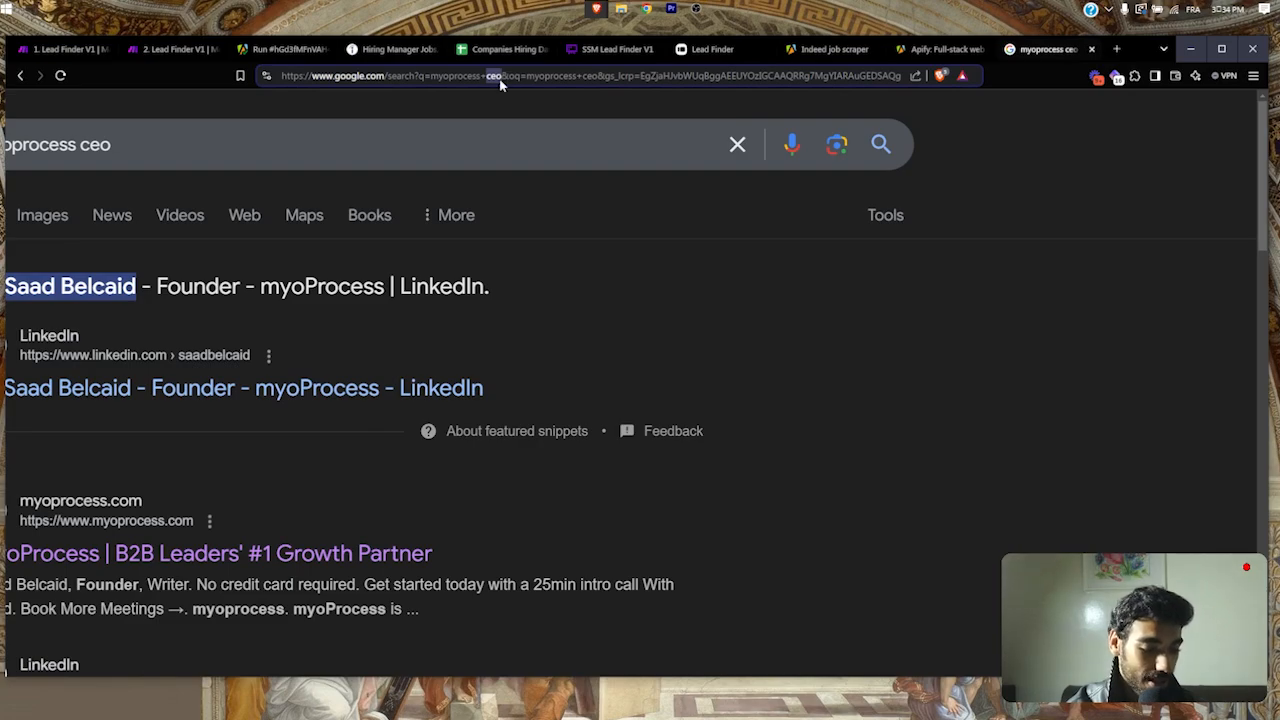
scroll(490, 229, "down", 3)
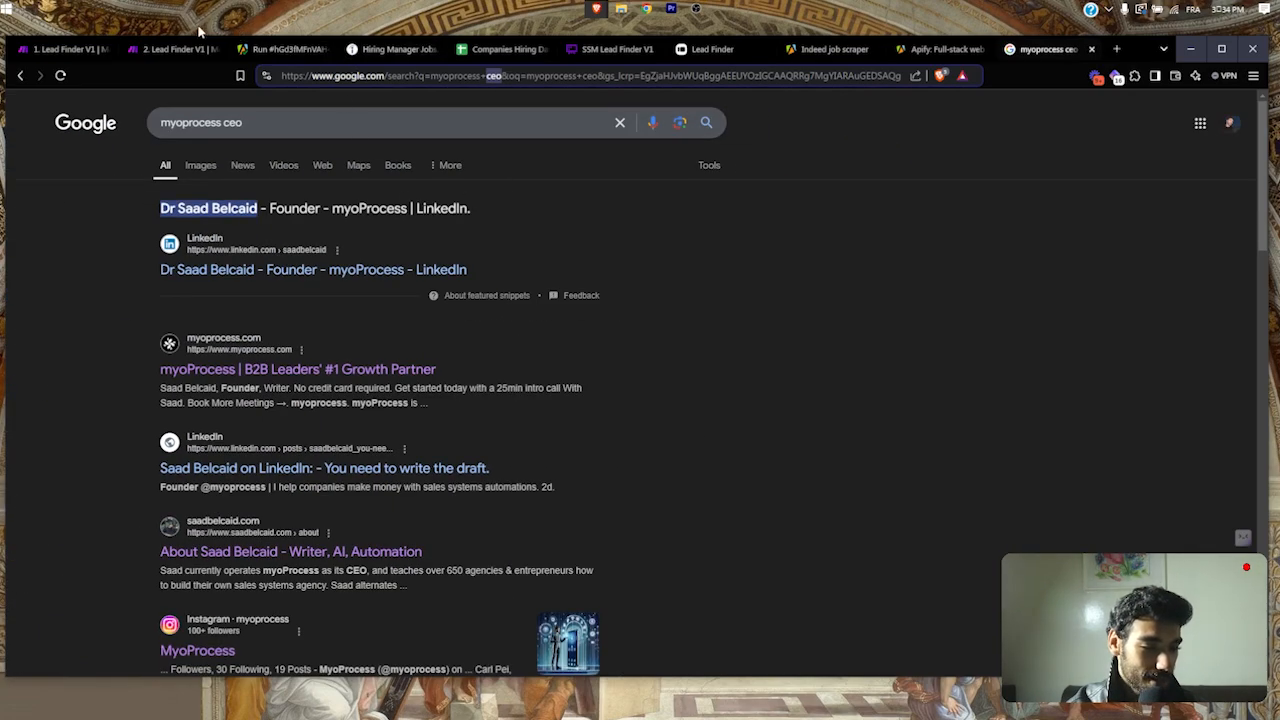
left_click(157, 50)
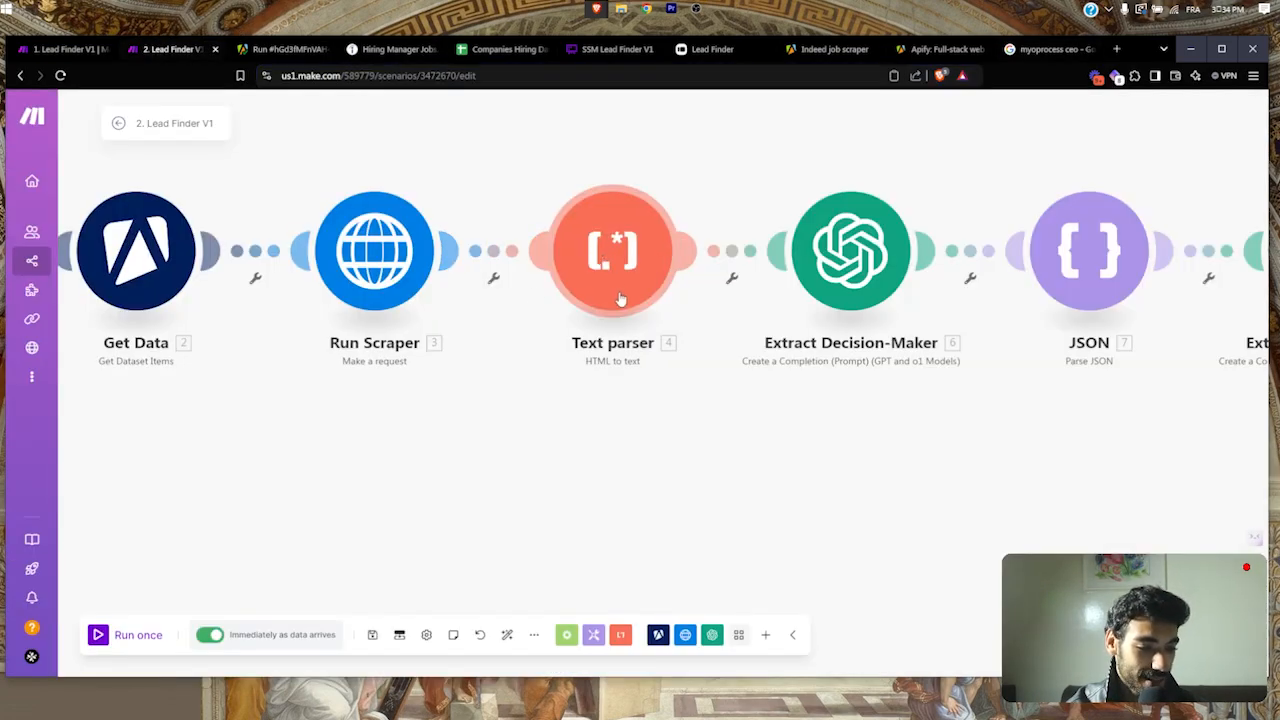
left_click(1045, 49)
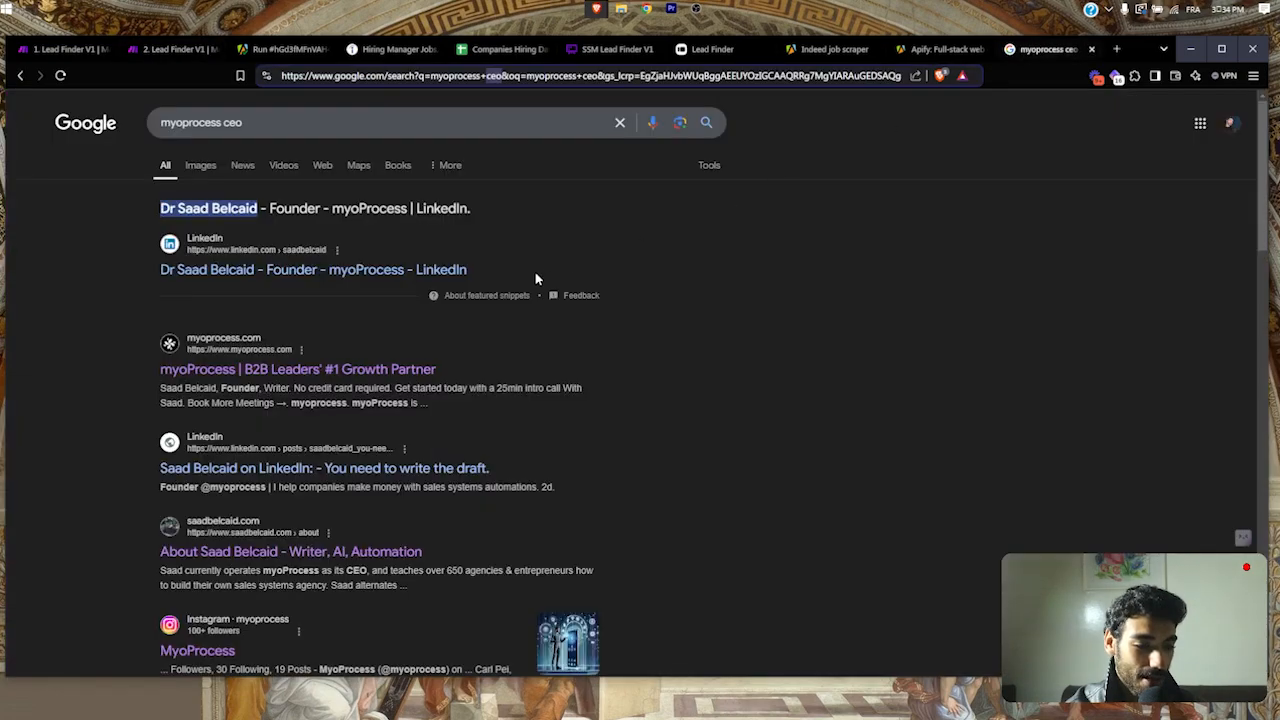
Step: View the results page's HTML source, then close it and return to Lead Finder V1
key("ctrl+u")
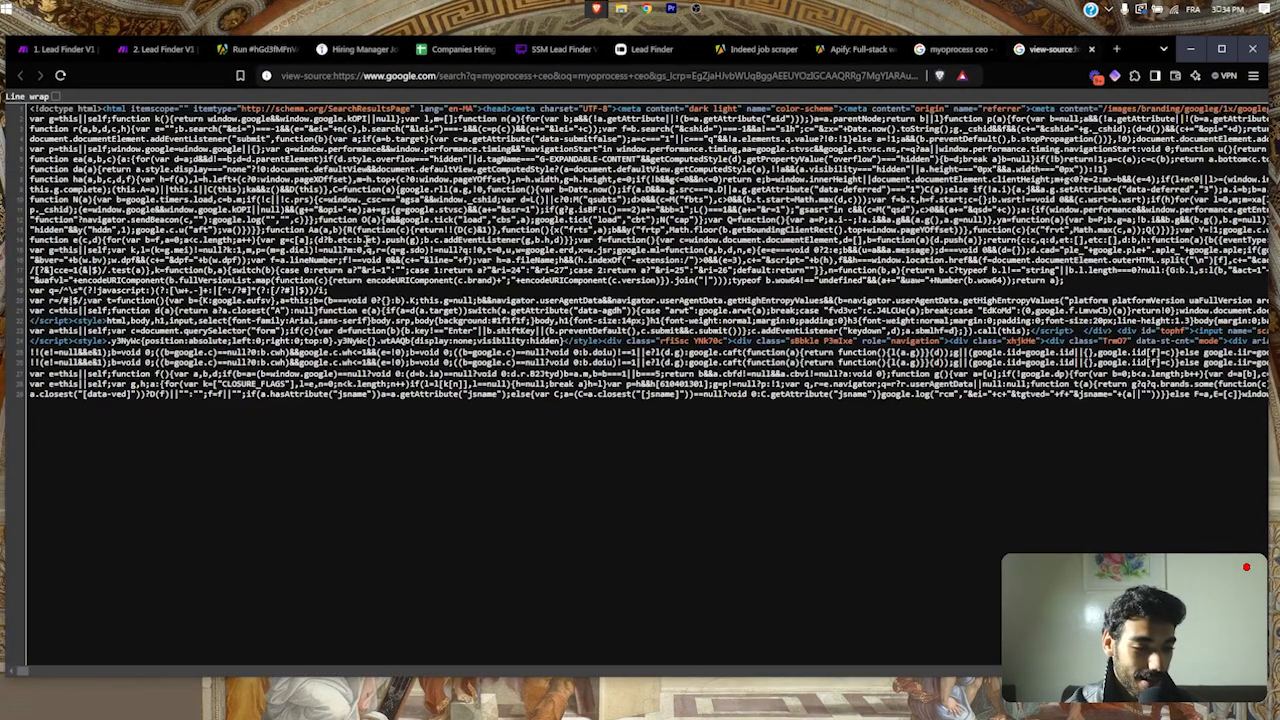
triple_click(366, 240)
key("ctrl+a")
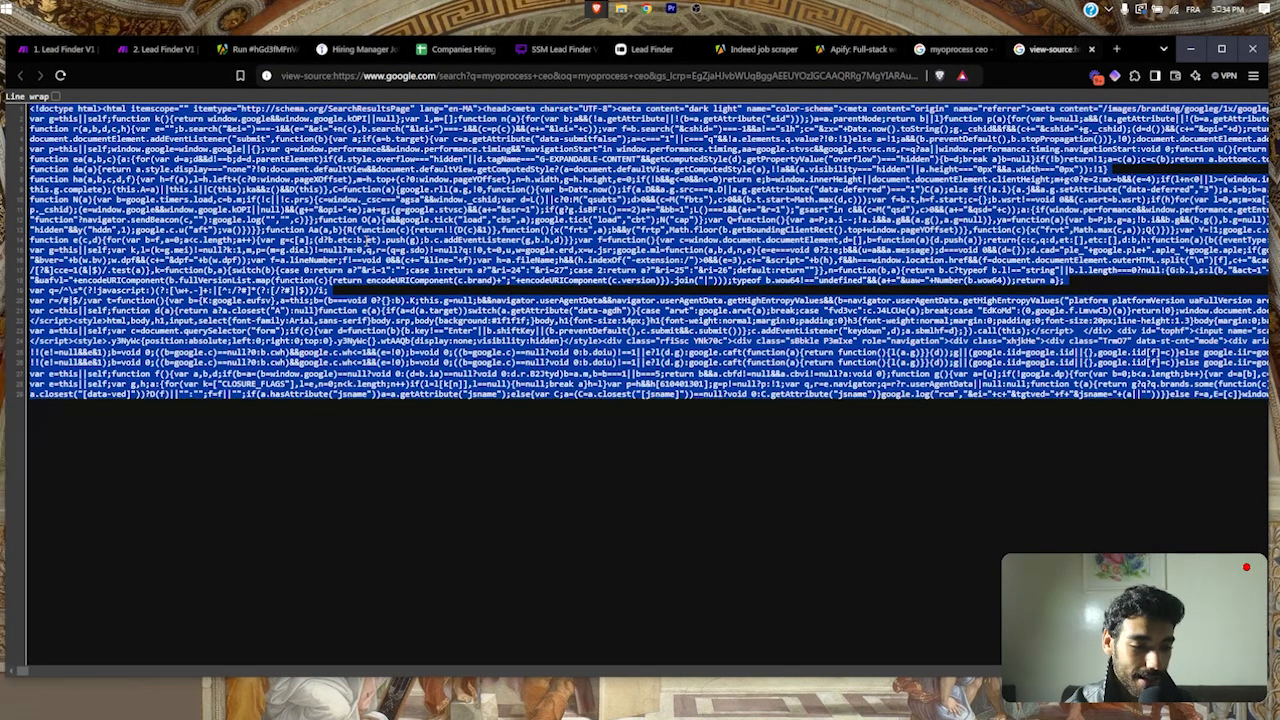
double_click(544, 320)
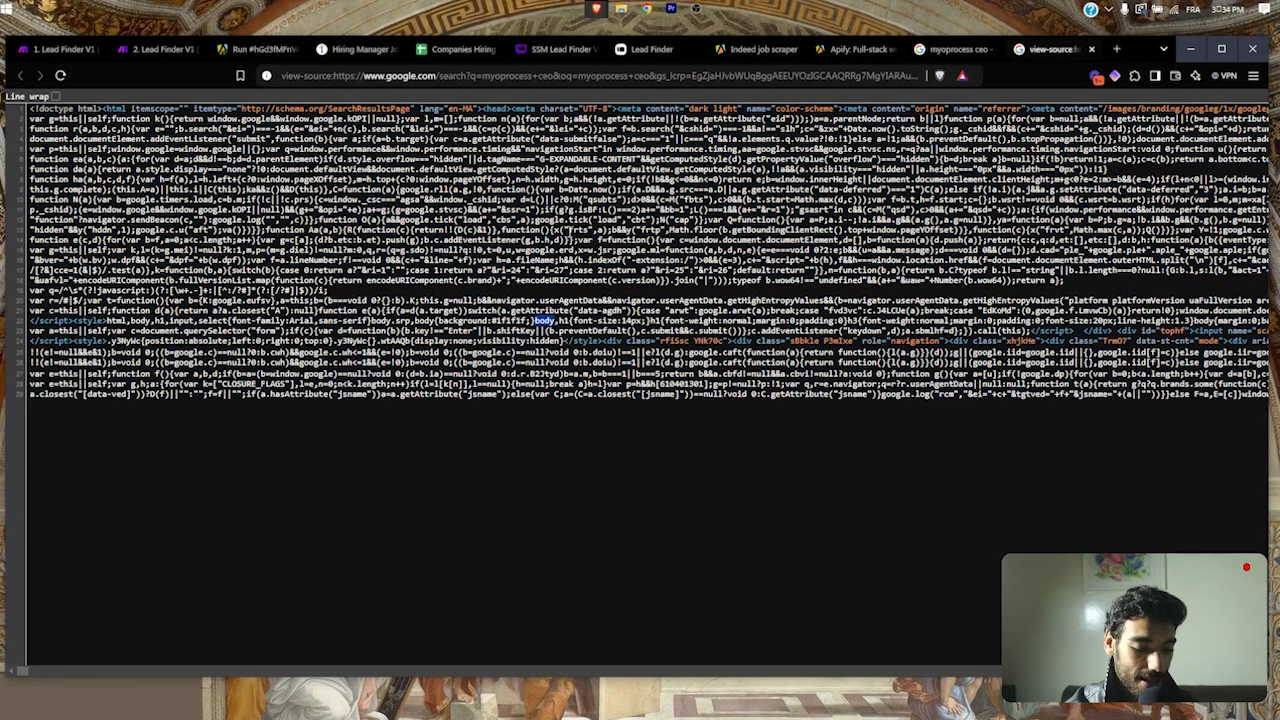
triple_click(468, 340)
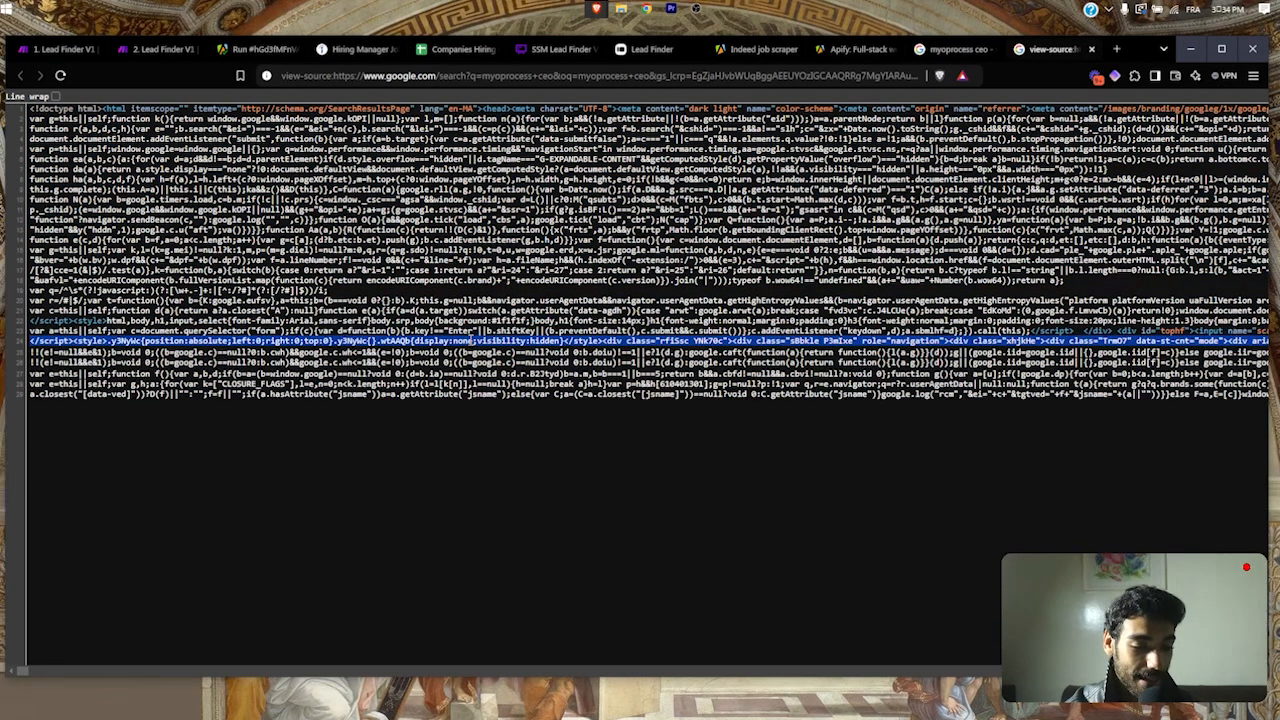
key("ctrl+w")
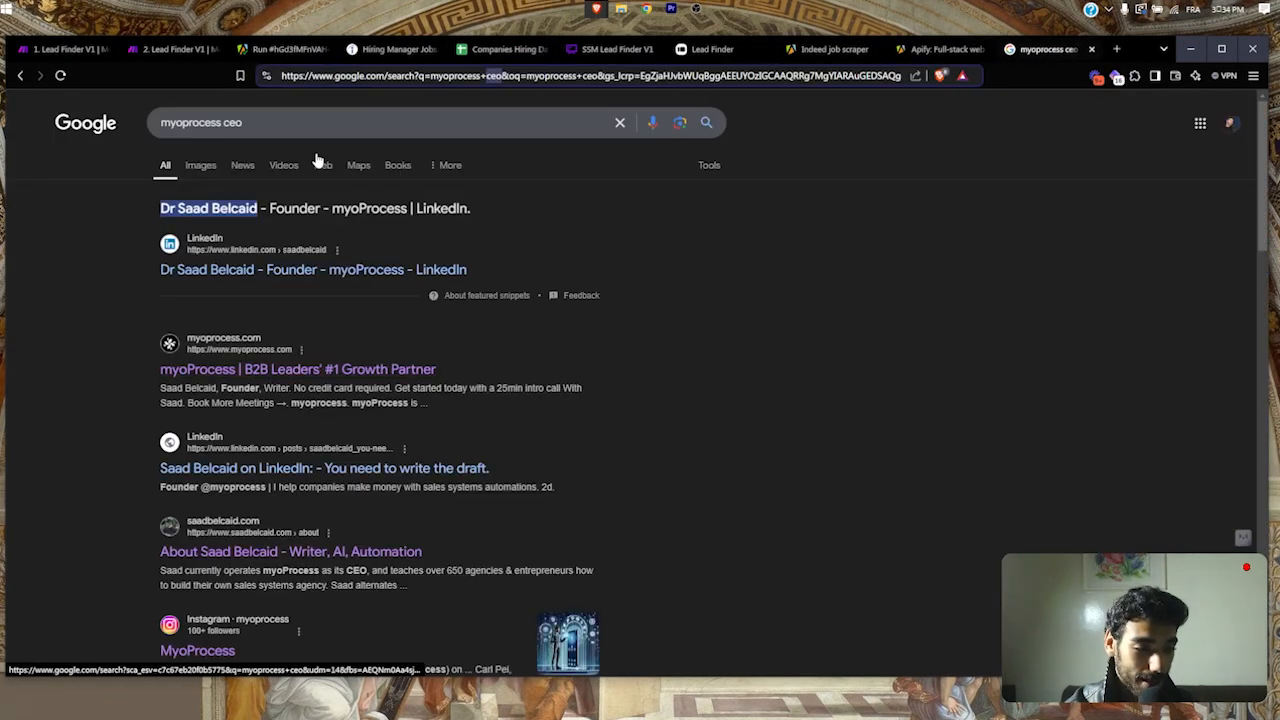
left_click(165, 50)
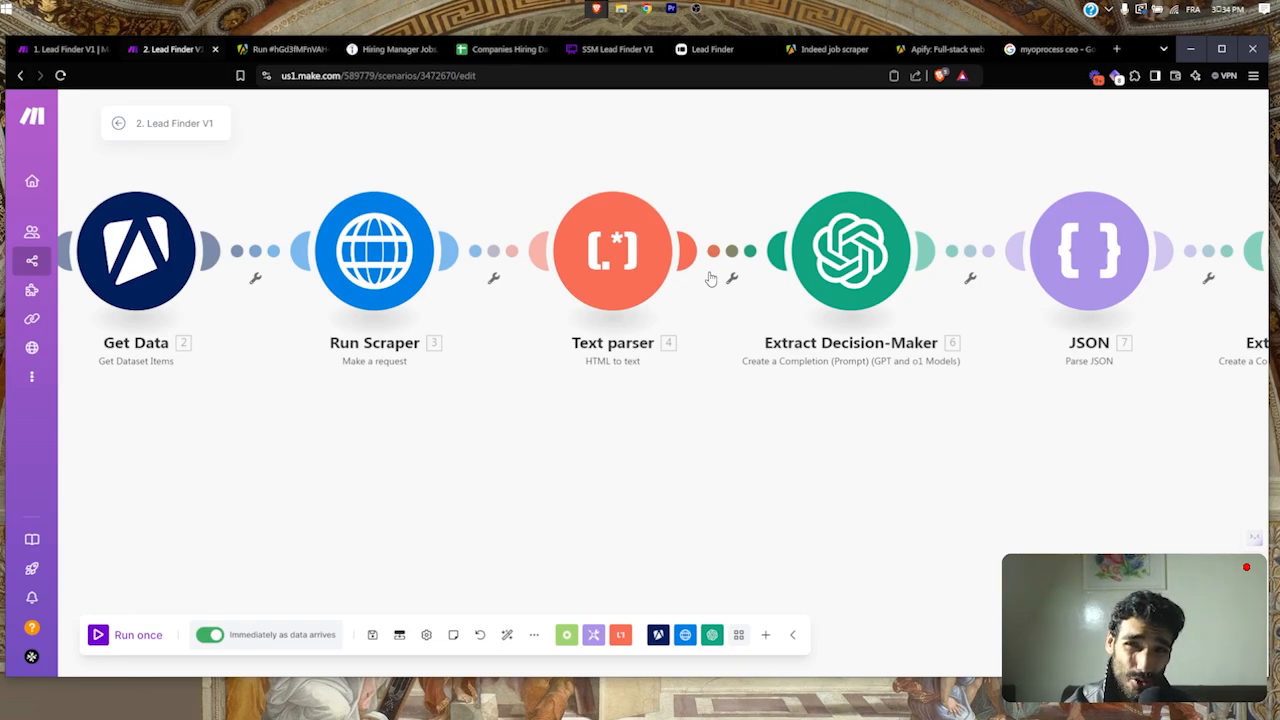
Step: Check the Text parser's HTML input, then open Extract Decision-Maker's gpt-4o chat completion settings
left_click(630, 270)
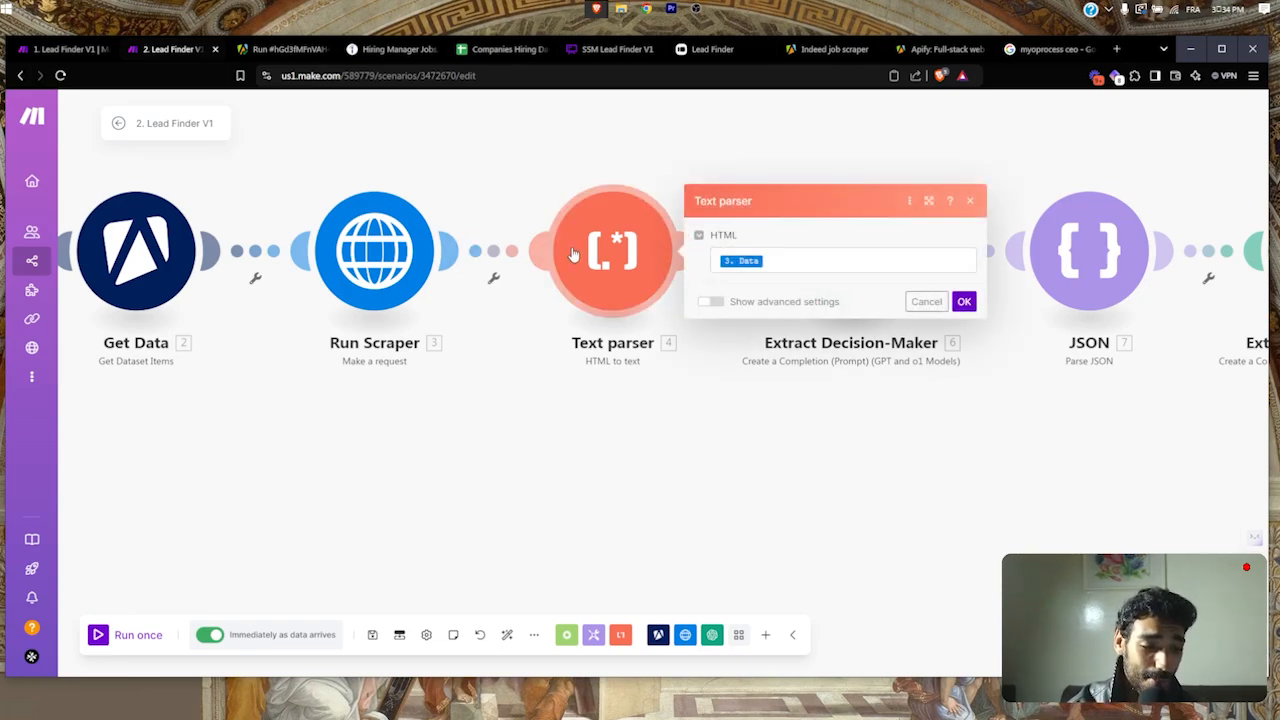
left_click(926, 301)
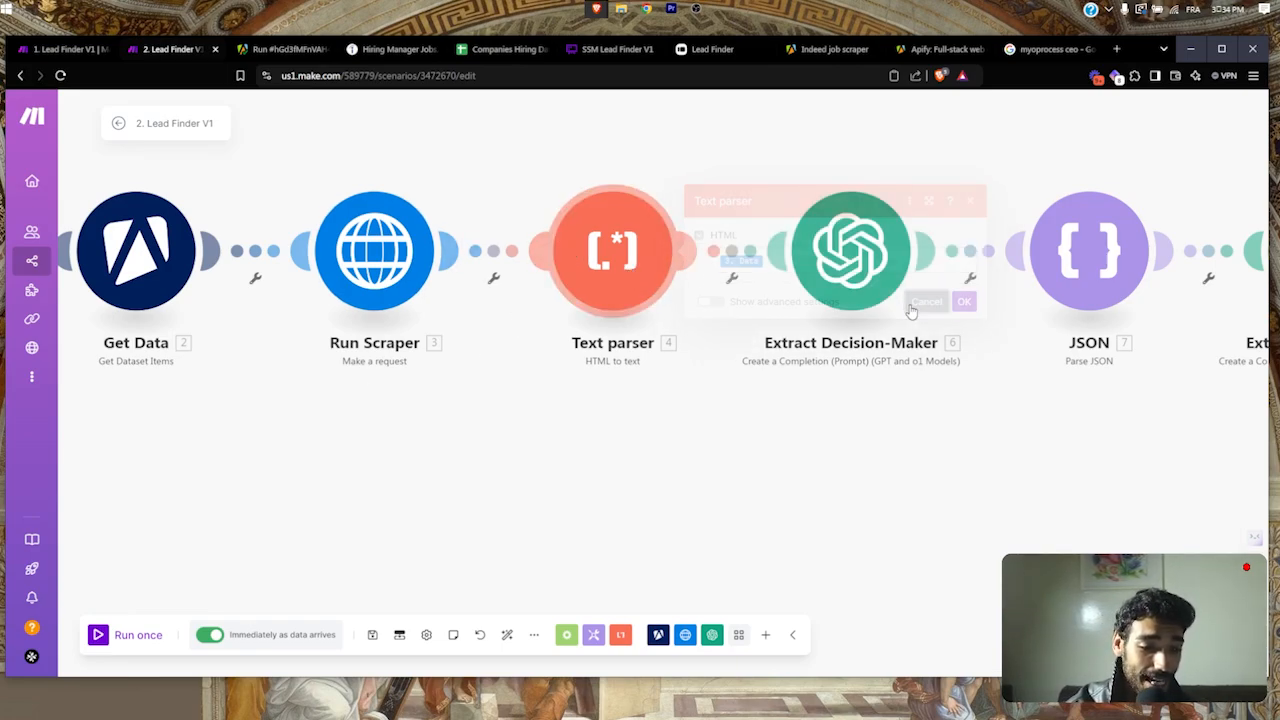
mouse_move(688, 8)
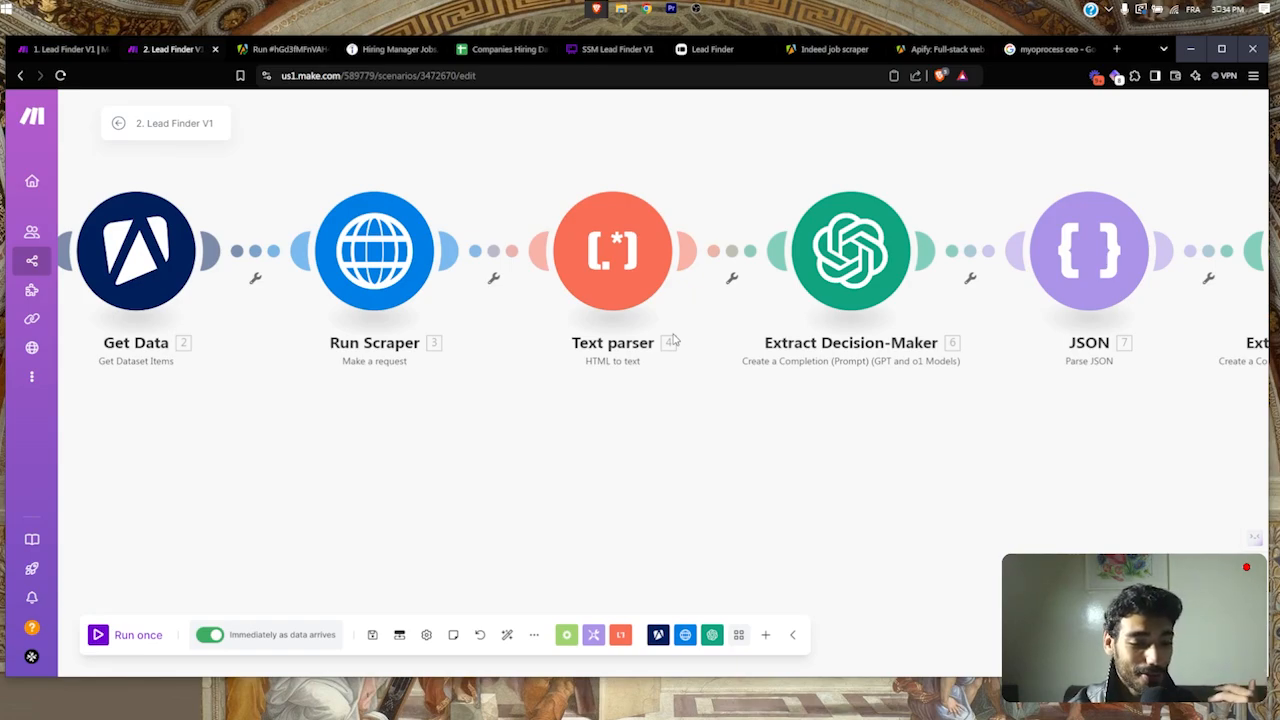
scroll(675, 341, "right", 2)
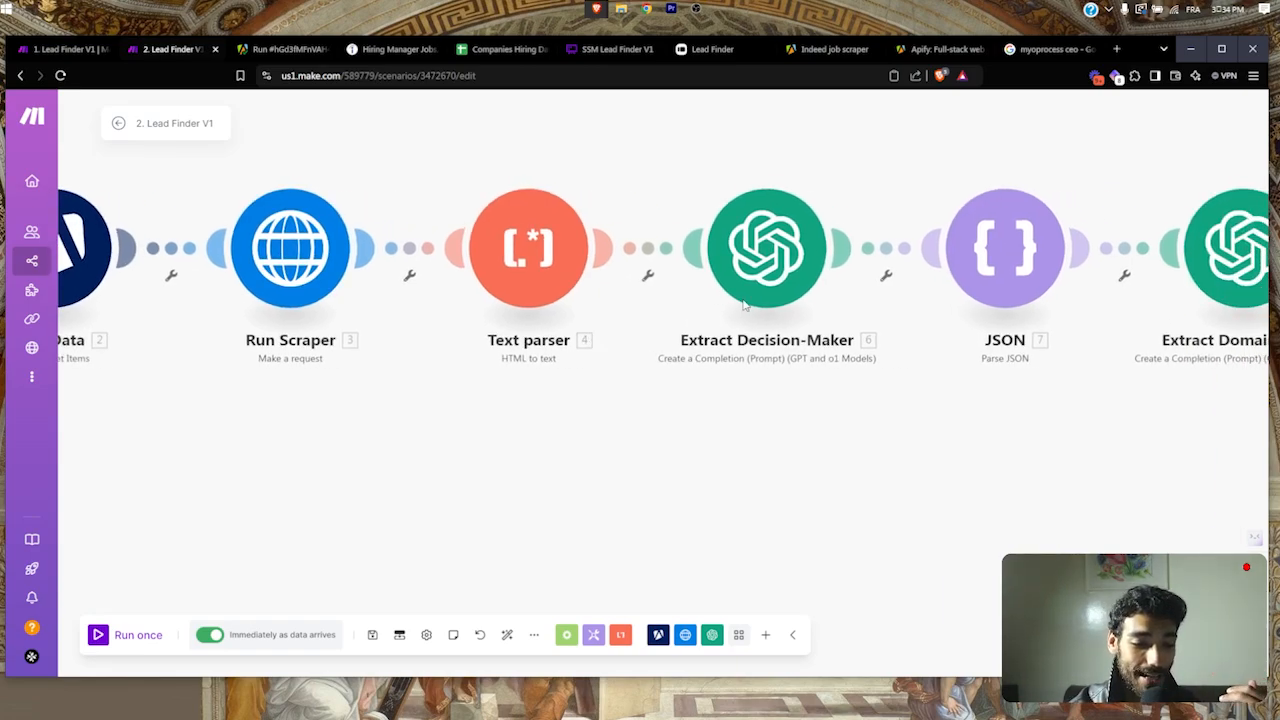
left_click_drag(817, 423, 654, 377)
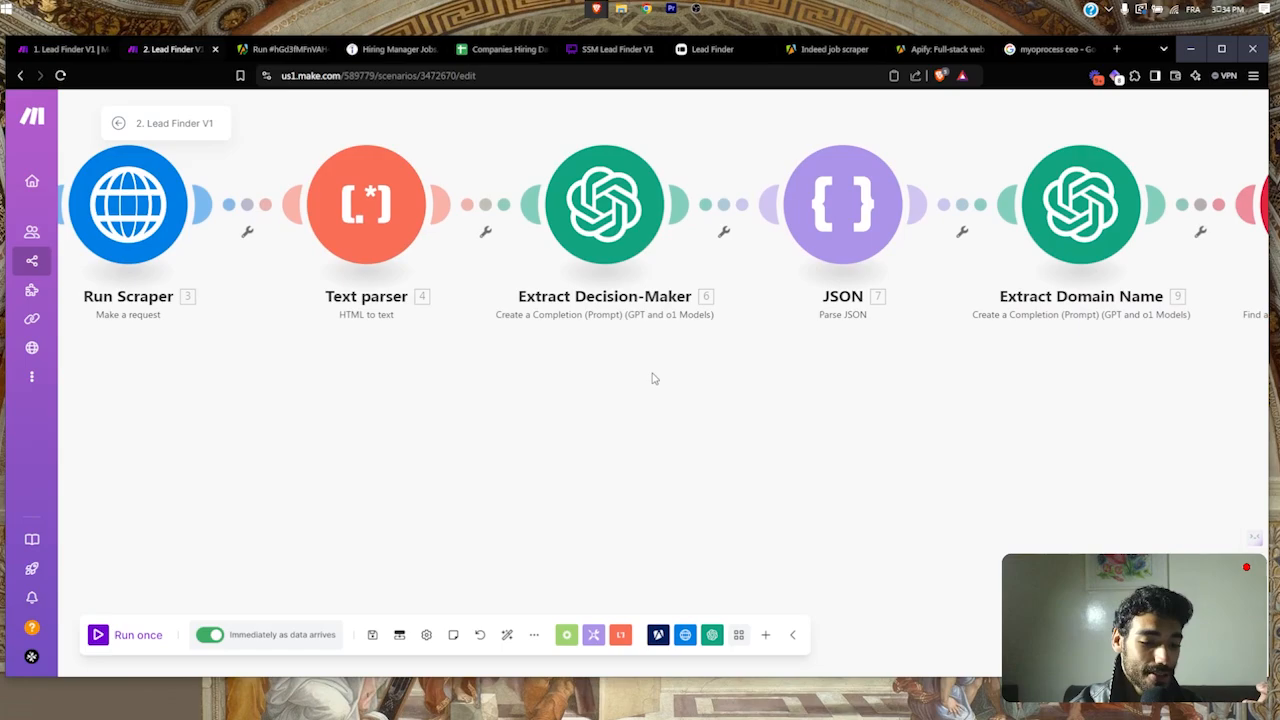
left_click(604, 236)
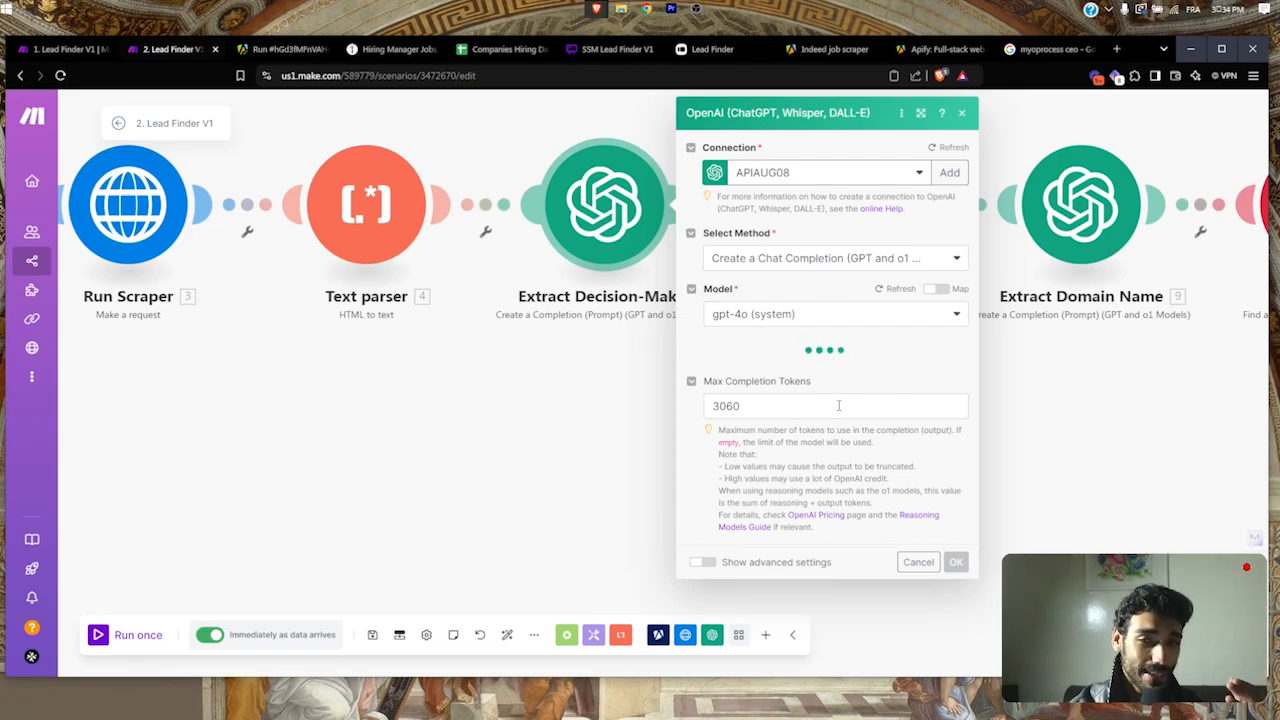
Step: Read through Extract Decision-Maker's Message 1–3 text content, then close it with OK
scroll(838, 405, "down", 1)
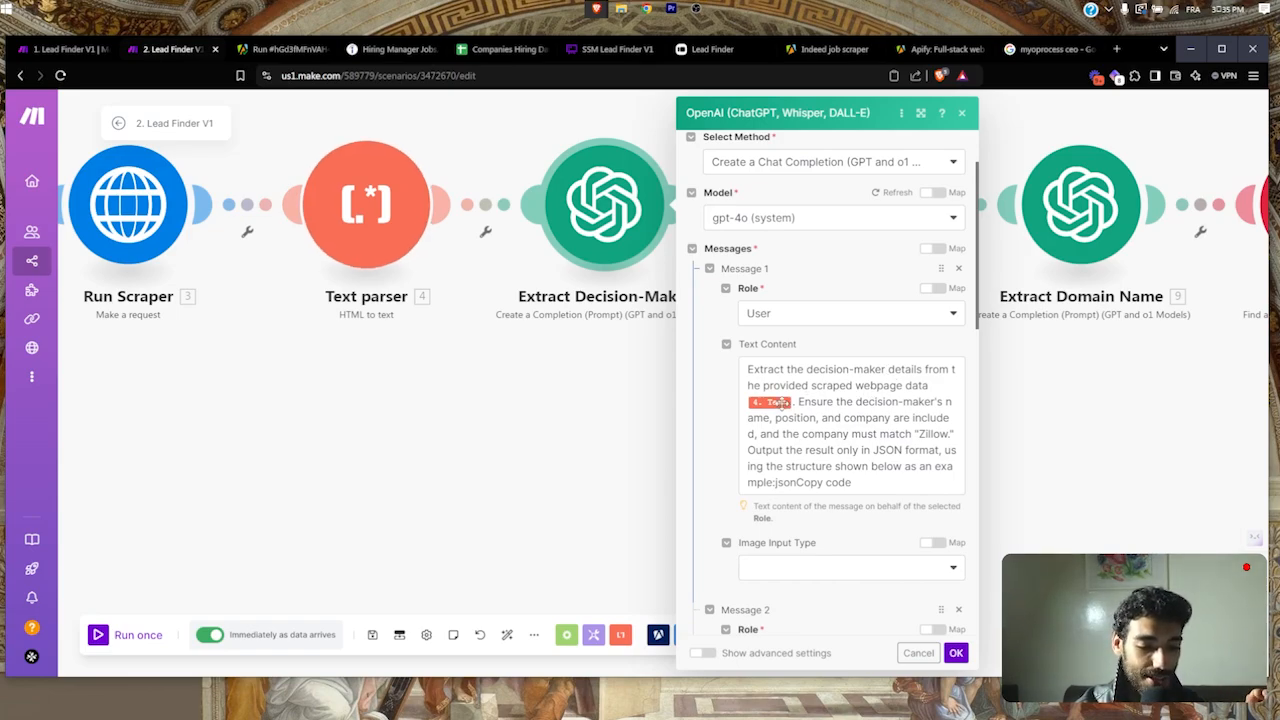
left_click(860, 426)
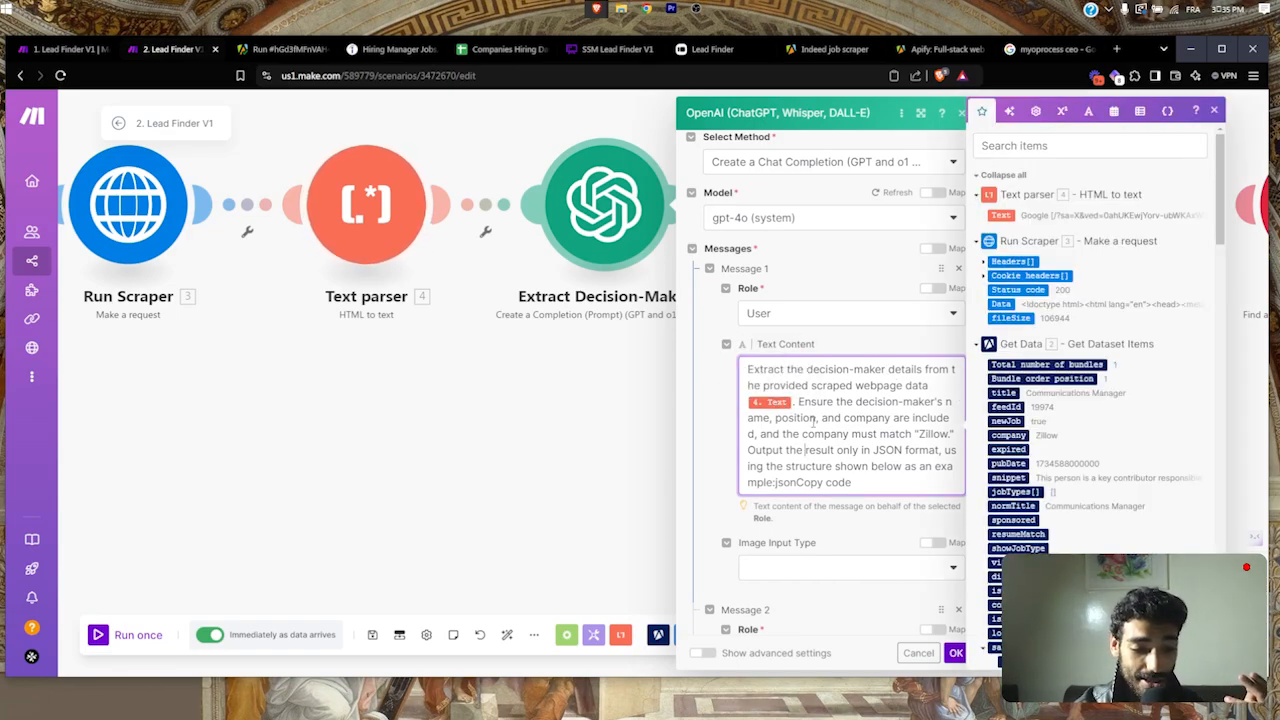
scroll(856, 430, "down", 5)
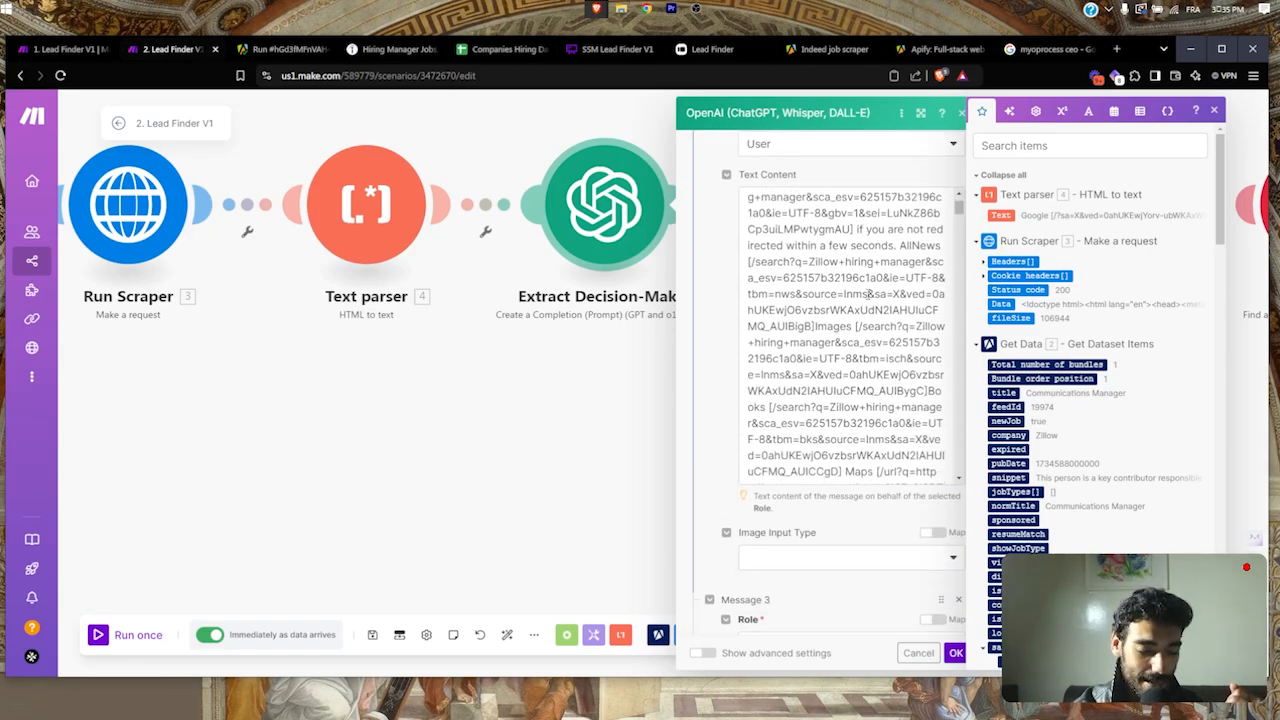
scroll(862, 310, "up", 3)
left_click(856, 330)
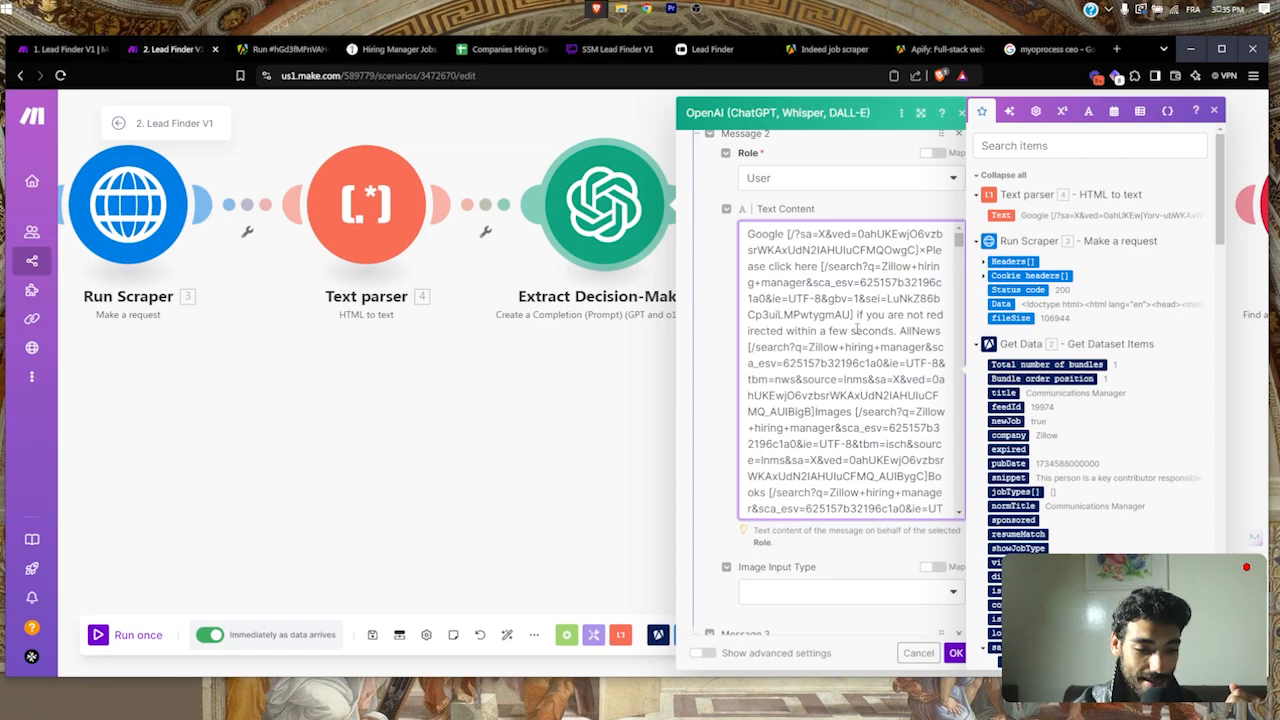
scroll(856, 330, "down", 10)
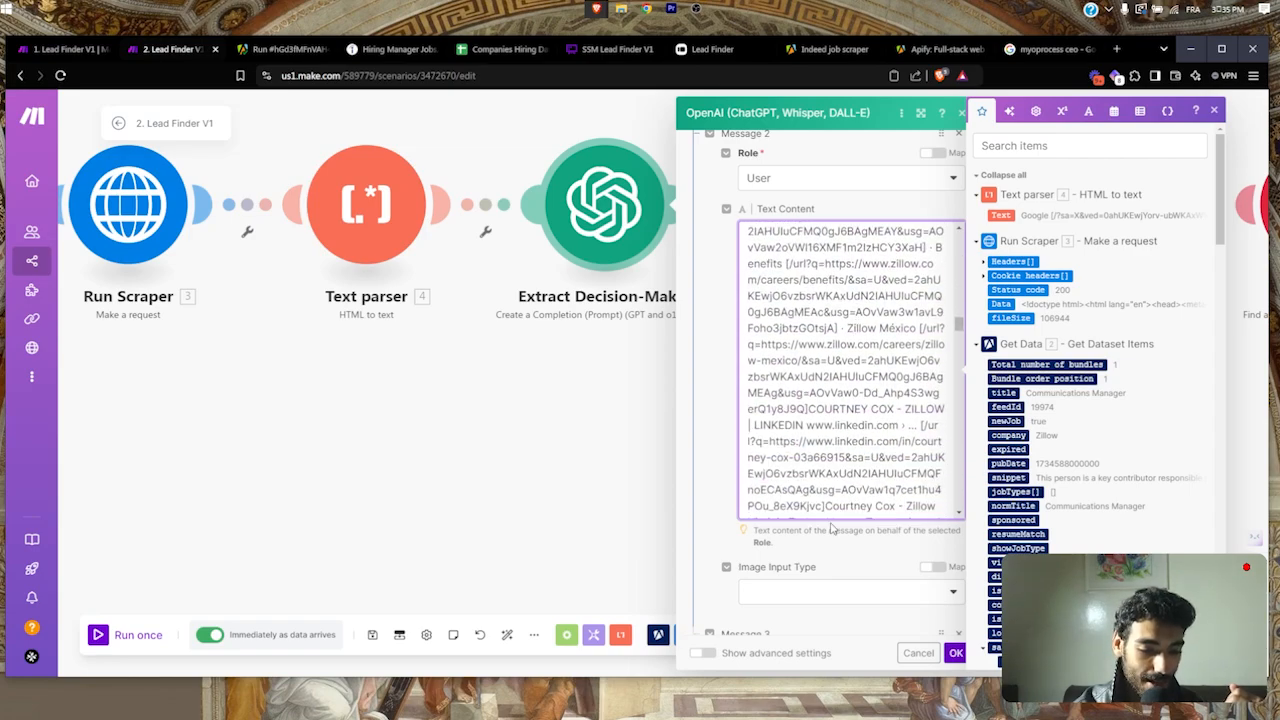
scroll(830, 530, "down", 4)
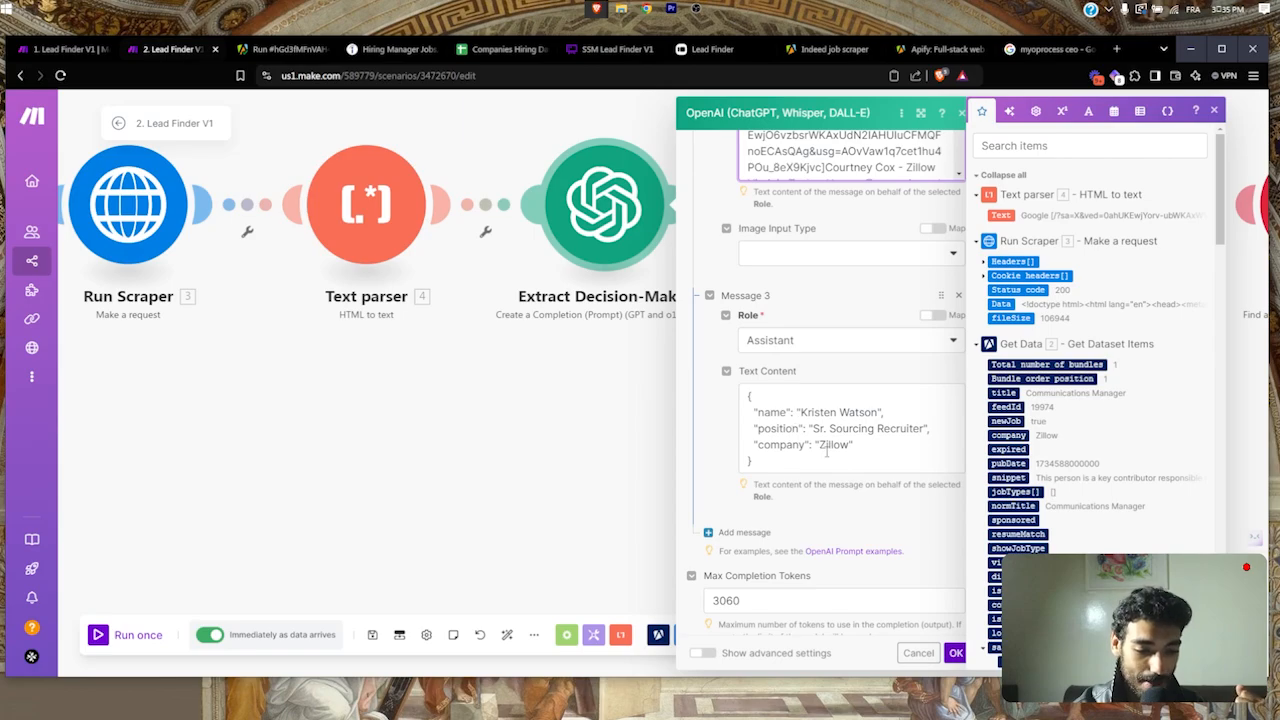
left_click(950, 653)
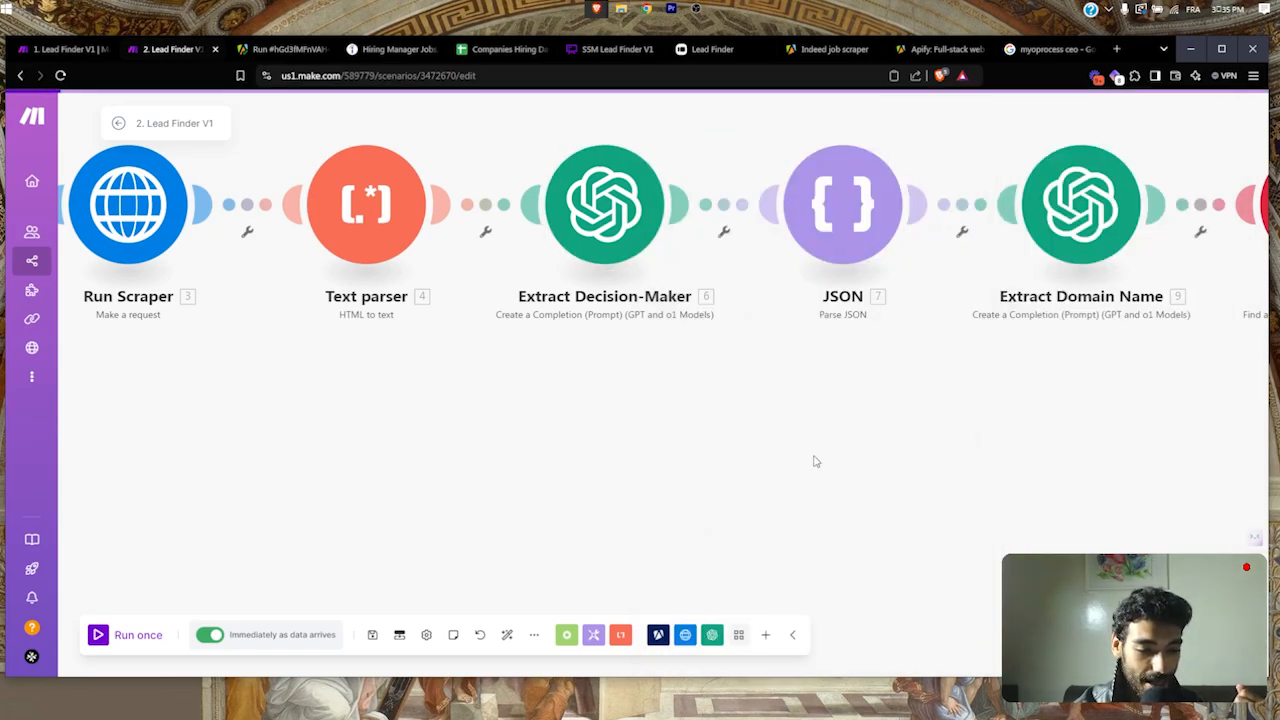
left_click_drag(814, 457, 623, 463)
Step: Check the JSON module, then open Extract Domain Name's gpt-4o chat completion settings
left_click(652, 207)
left_click(614, 354)
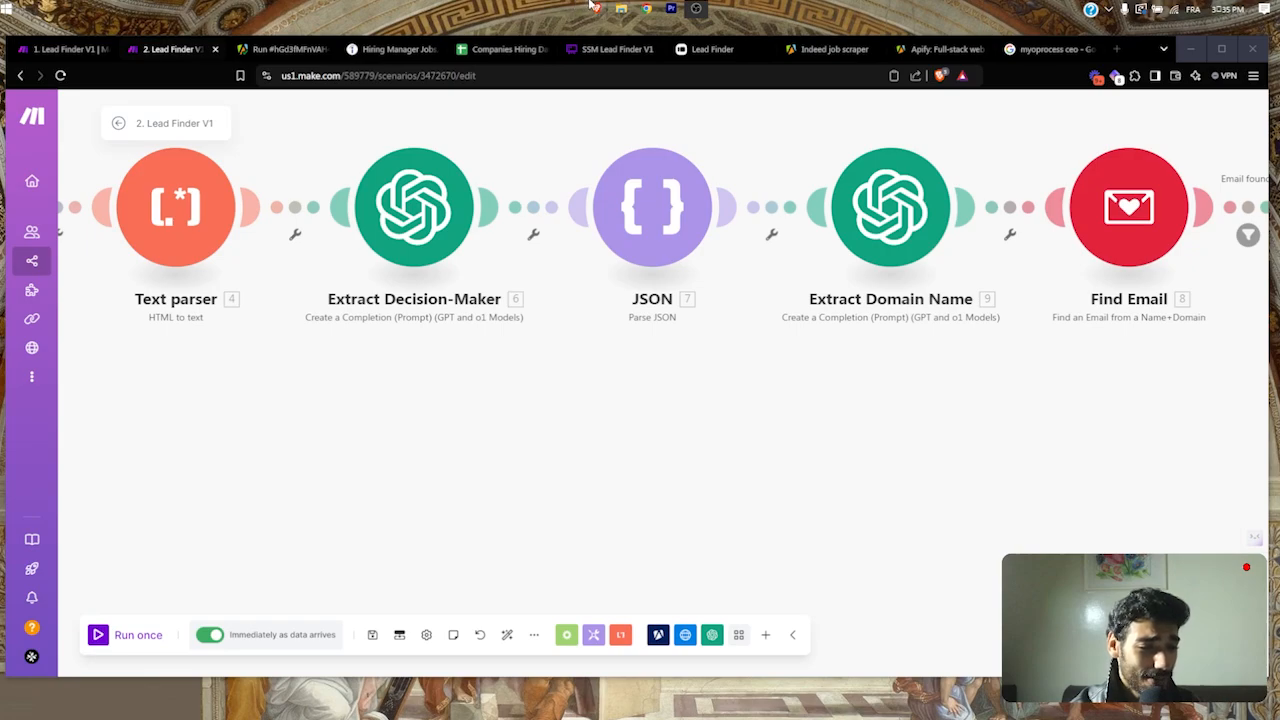
mouse_move(596, 8)
left_click(510, 60)
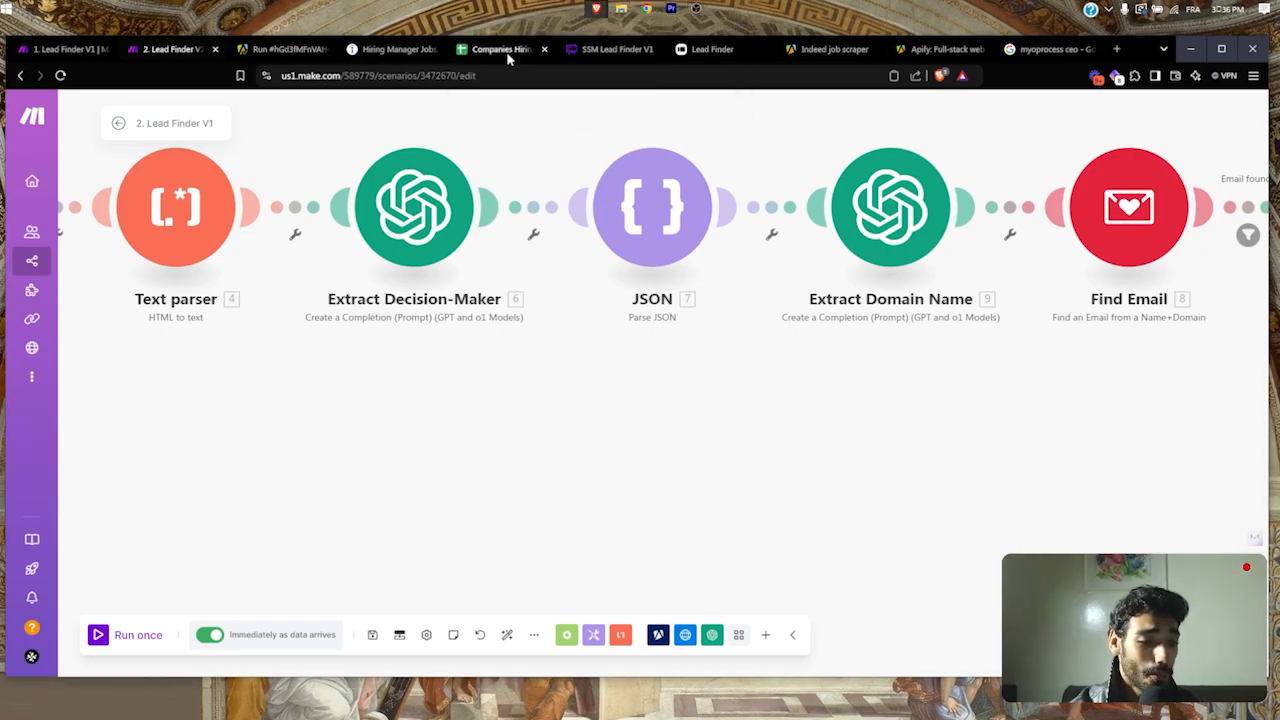
left_click_drag(820, 420, 654, 457)
left_click(703, 243)
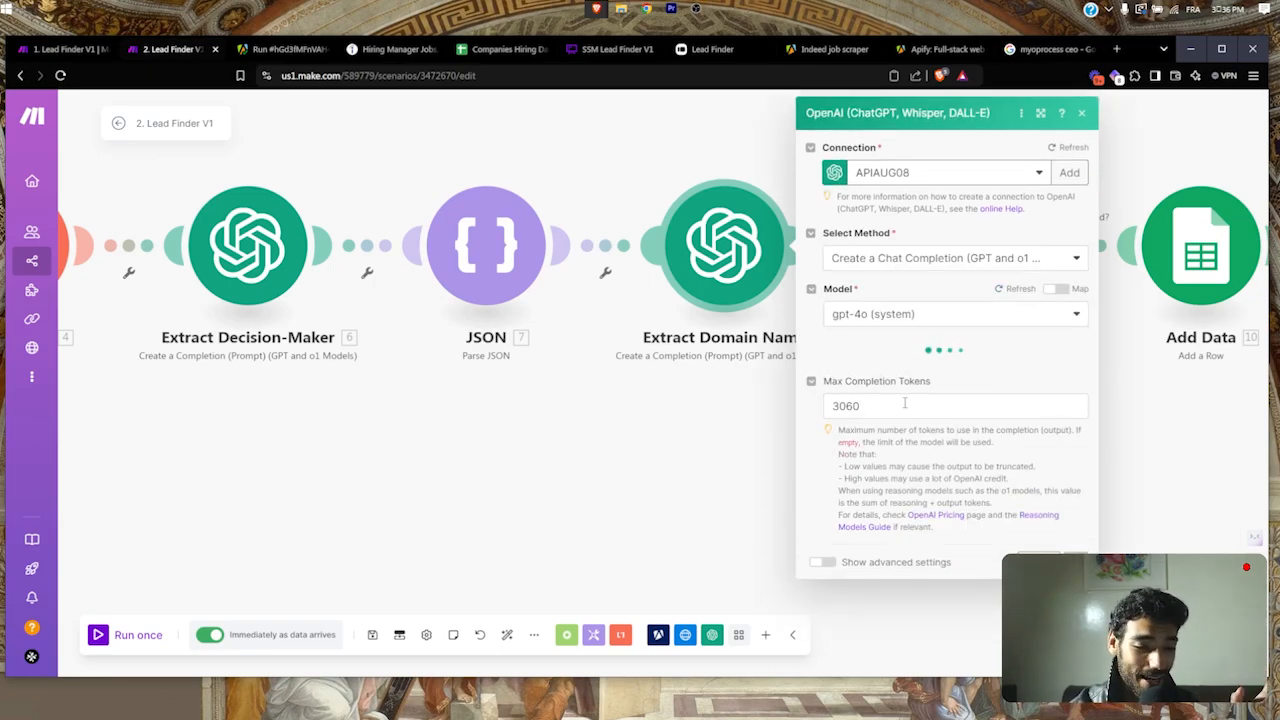
Step: Review Extract Domain Name's prompt and the Find Email module, closing both settings
left_click(904, 403)
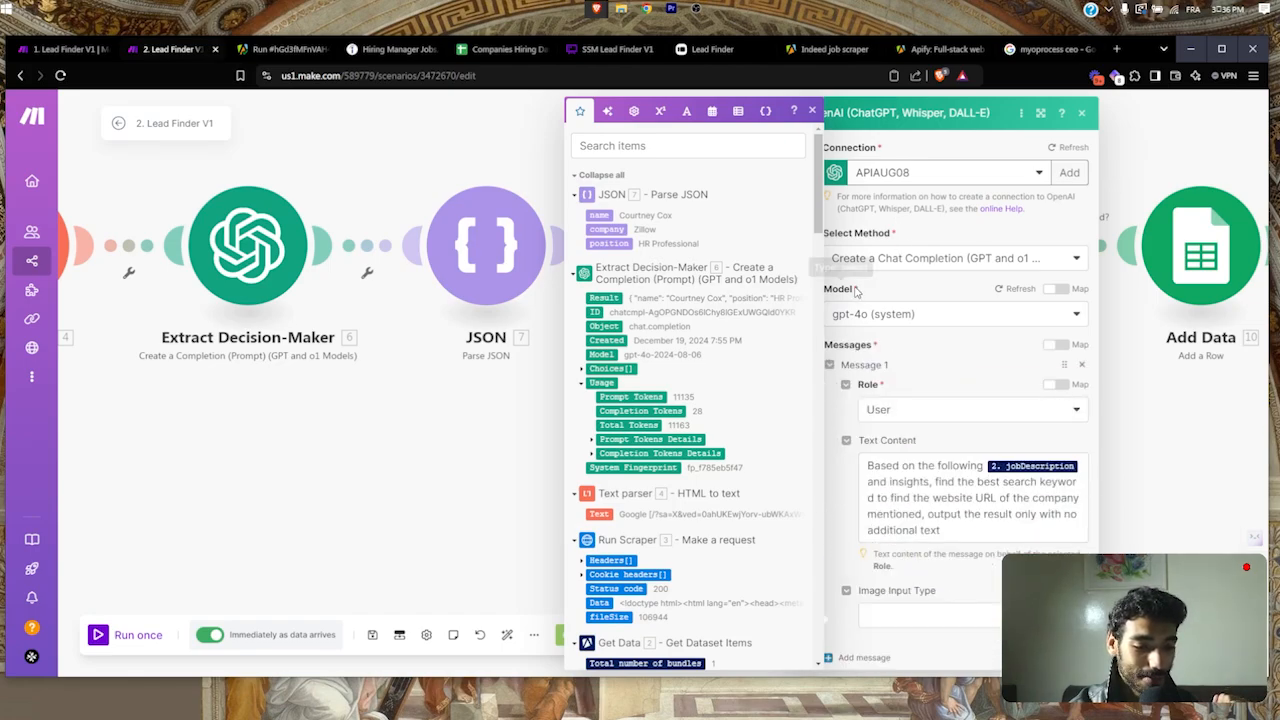
scroll(900, 422, "down", 2)
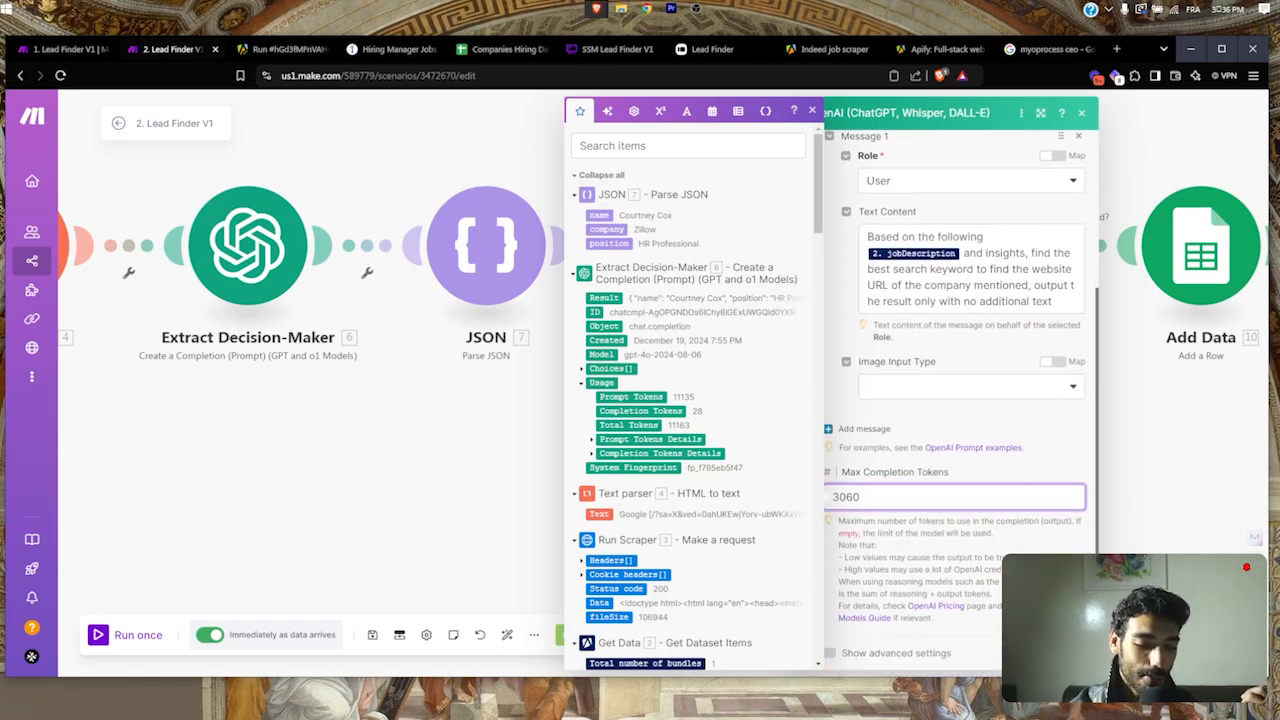
key("Escape")
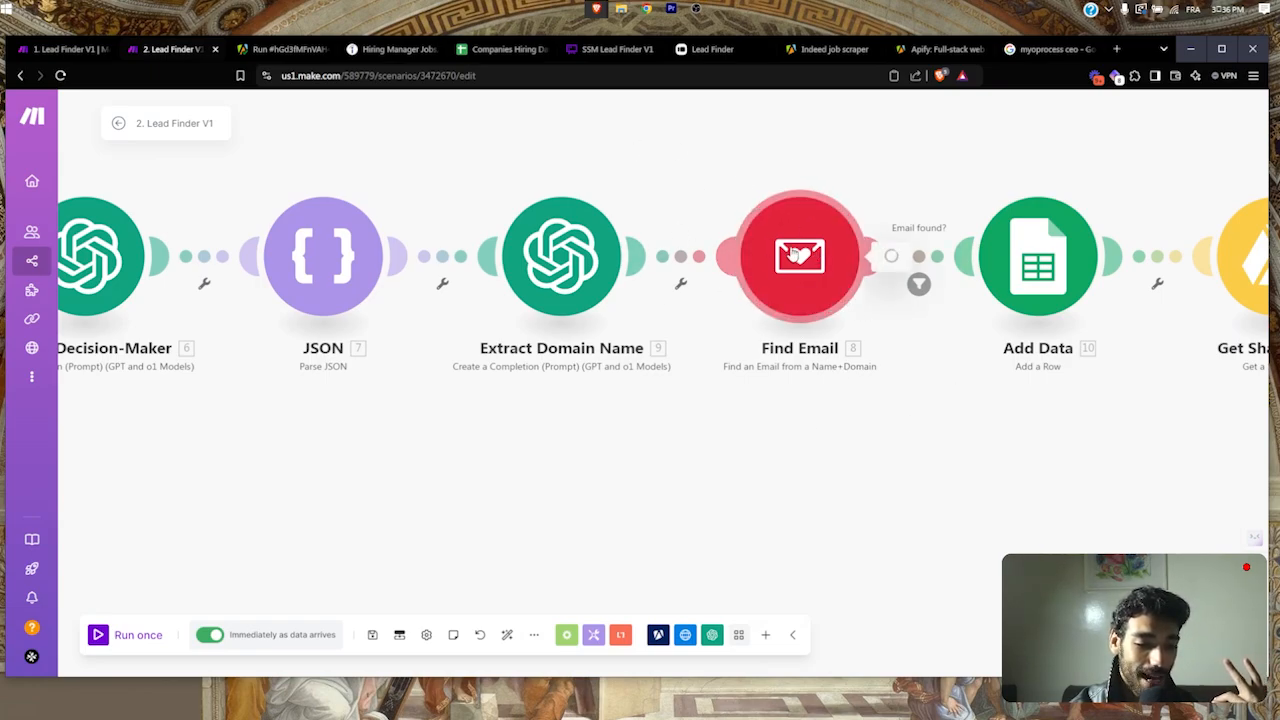
left_click(795, 254)
left_click(742, 470)
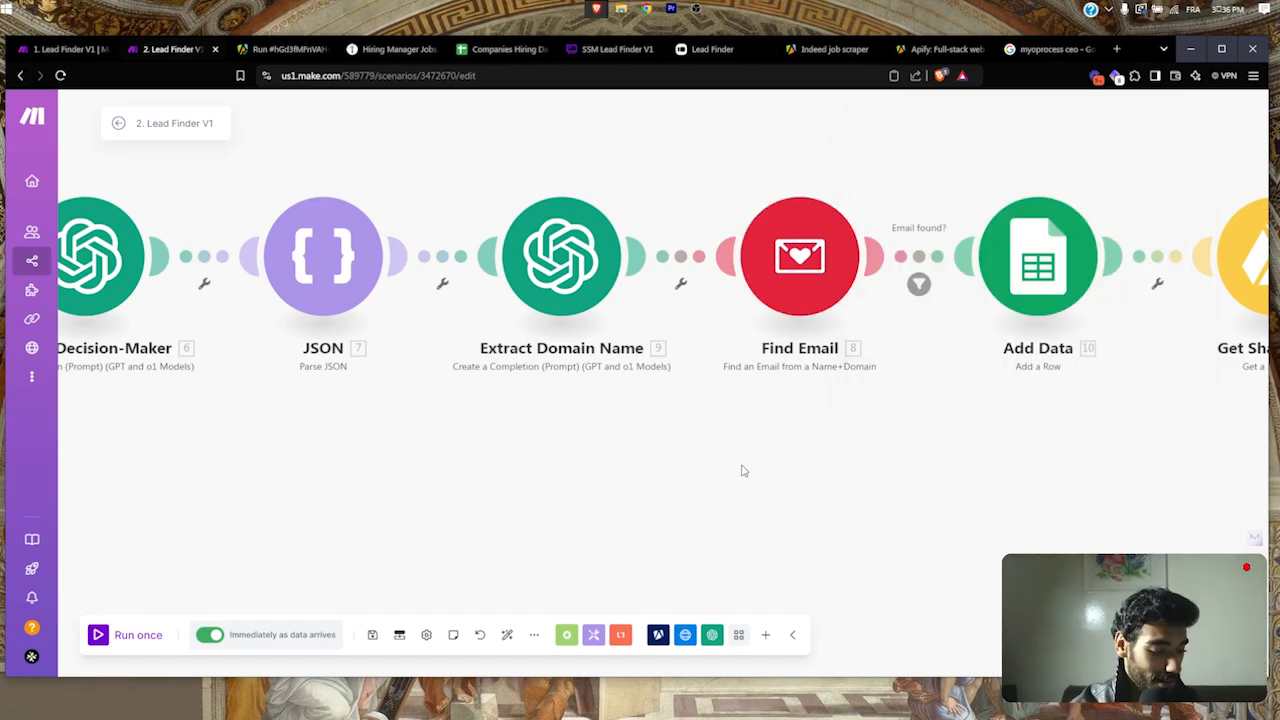
key("ctrl+t")
Step: Search for 'findy email' and open the Findymail website
type("findy email")
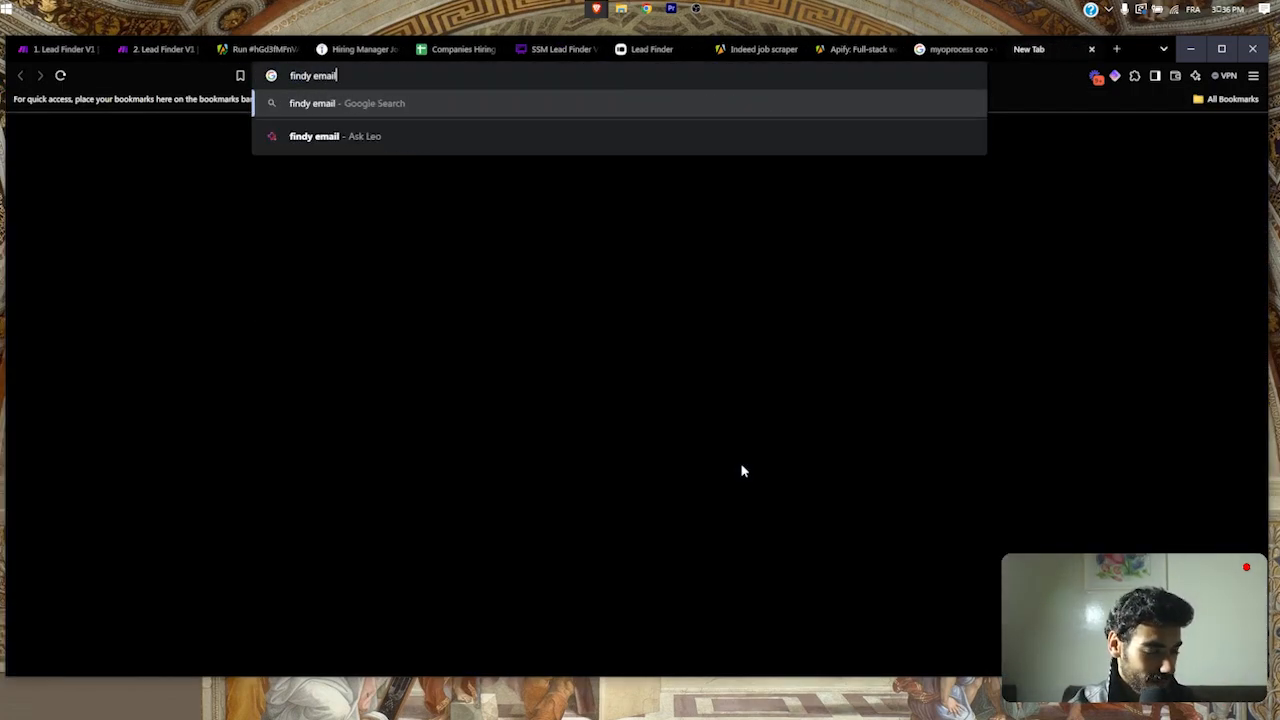
key("Return")
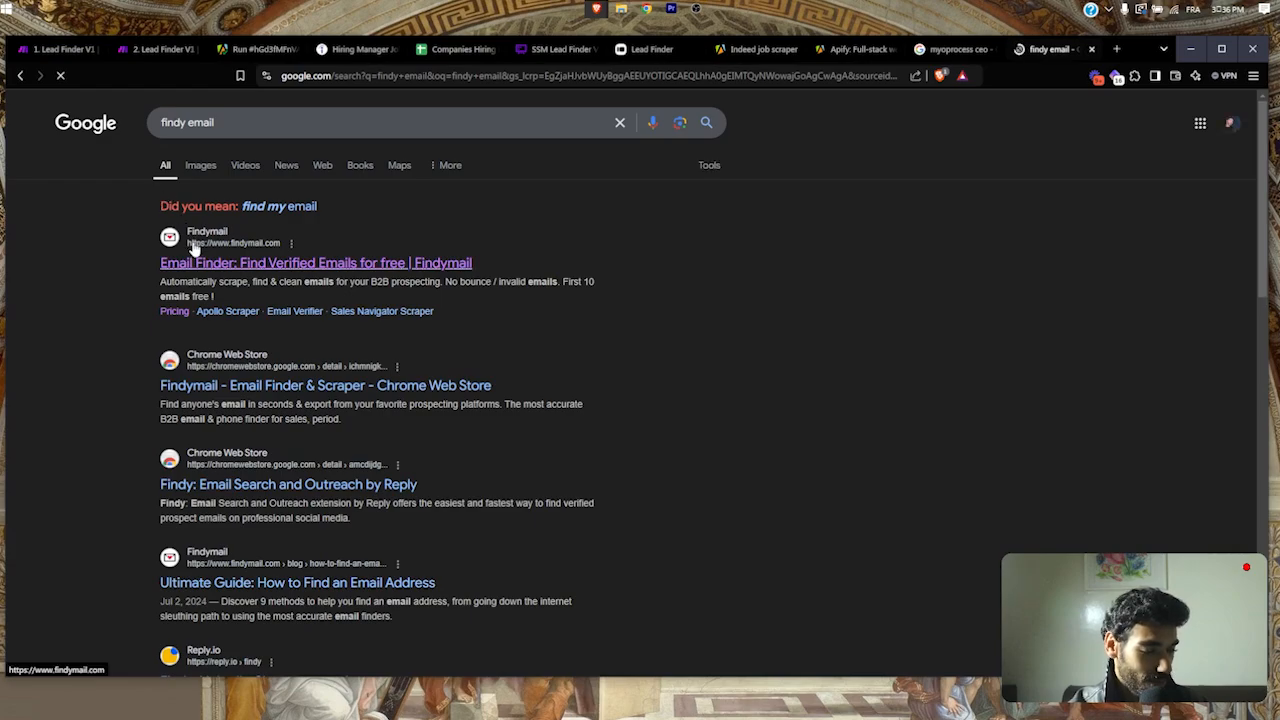
left_click(193, 249)
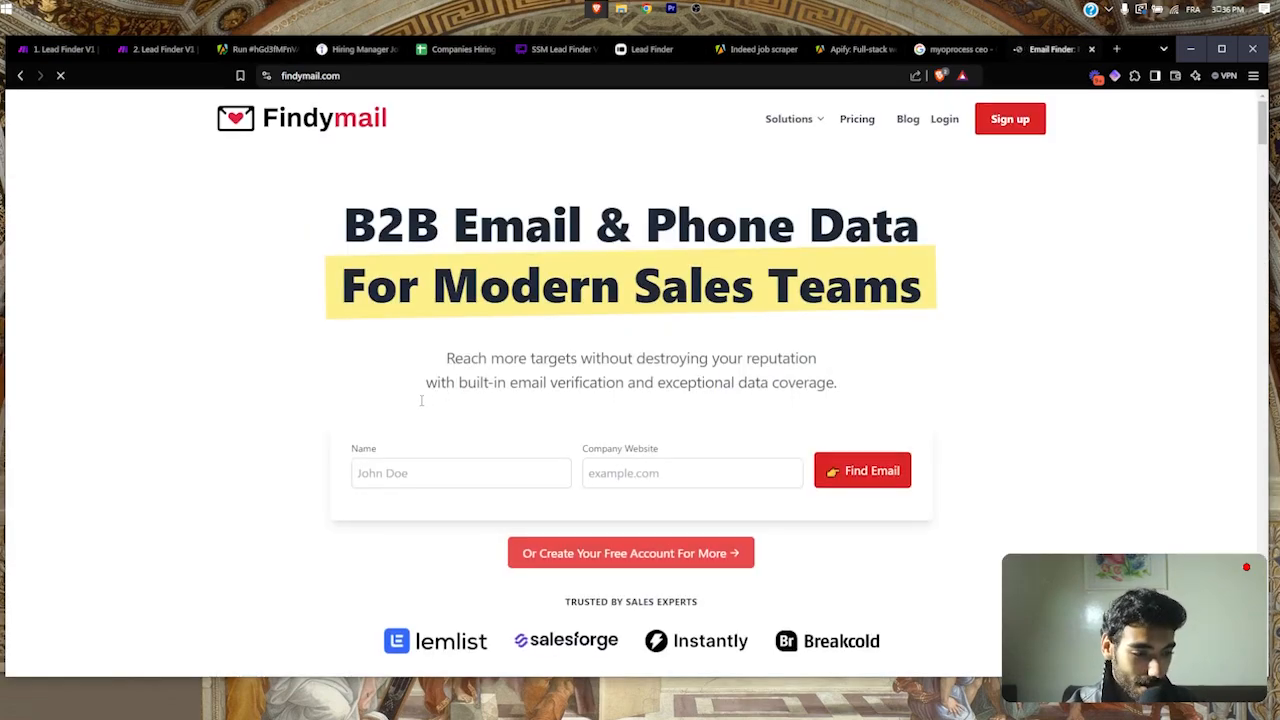
scroll(421, 400, "down", 1)
left_click(421, 398)
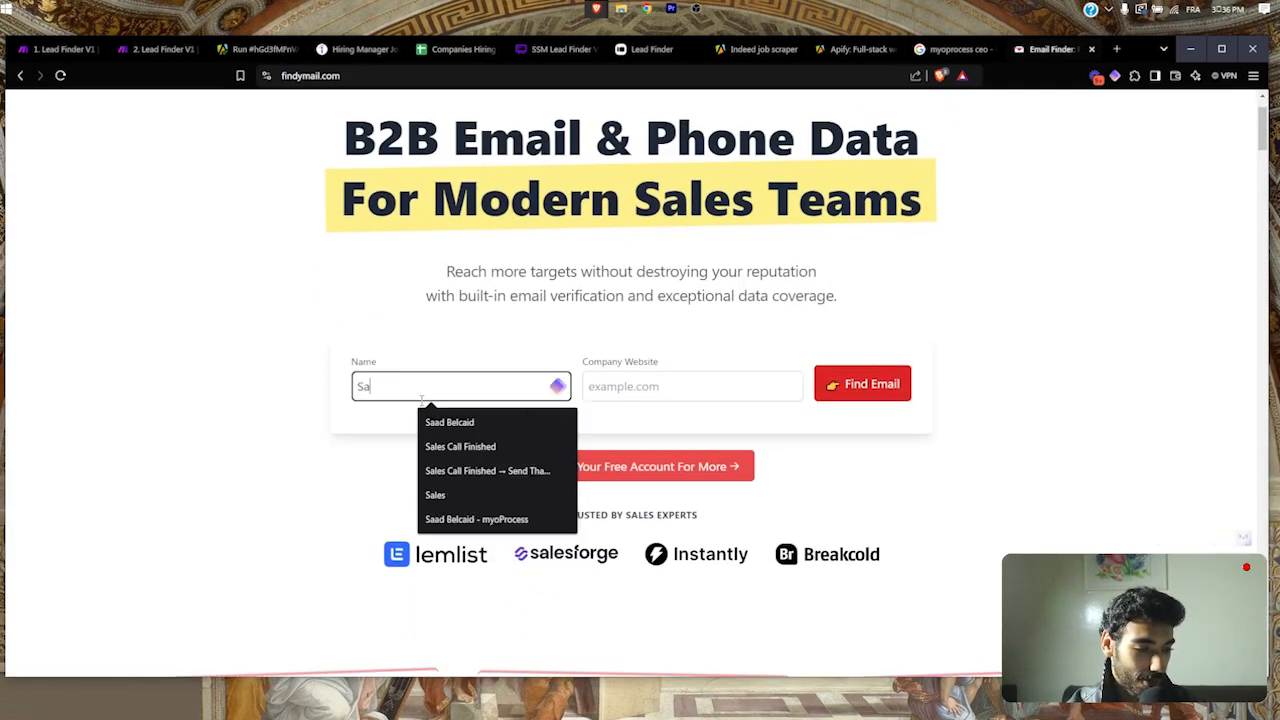
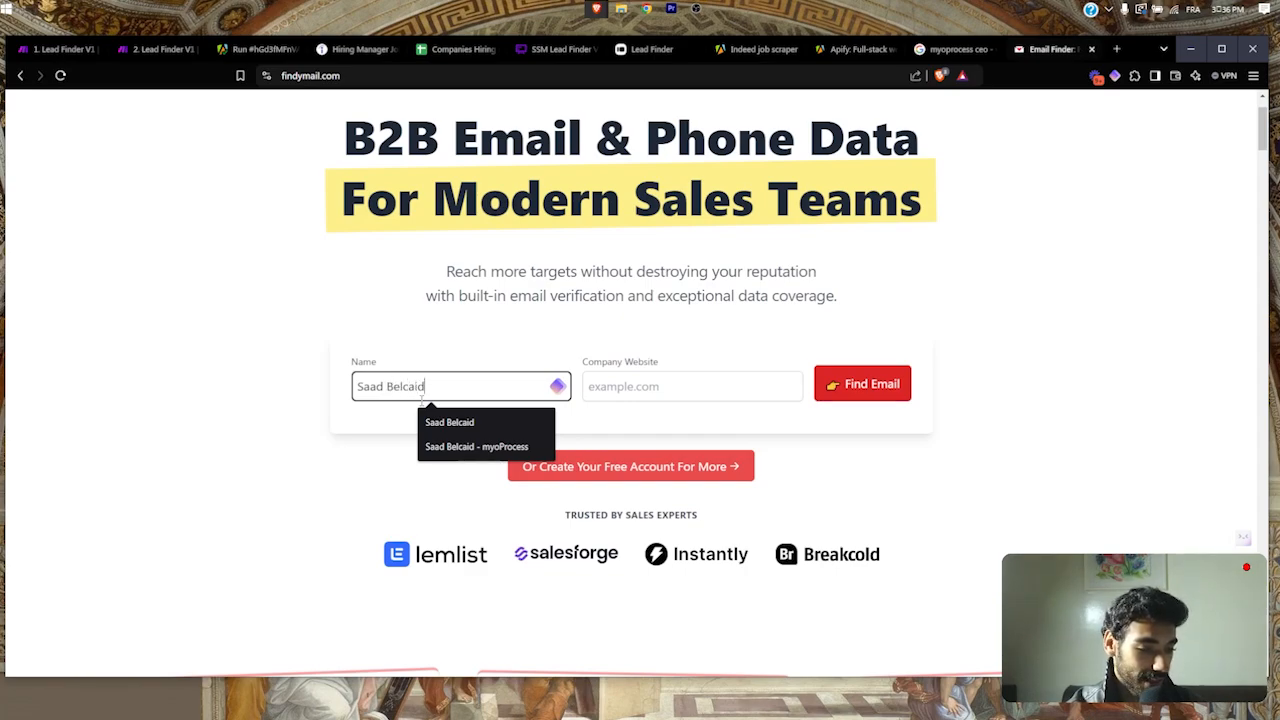
key("Tab")
type("sa")
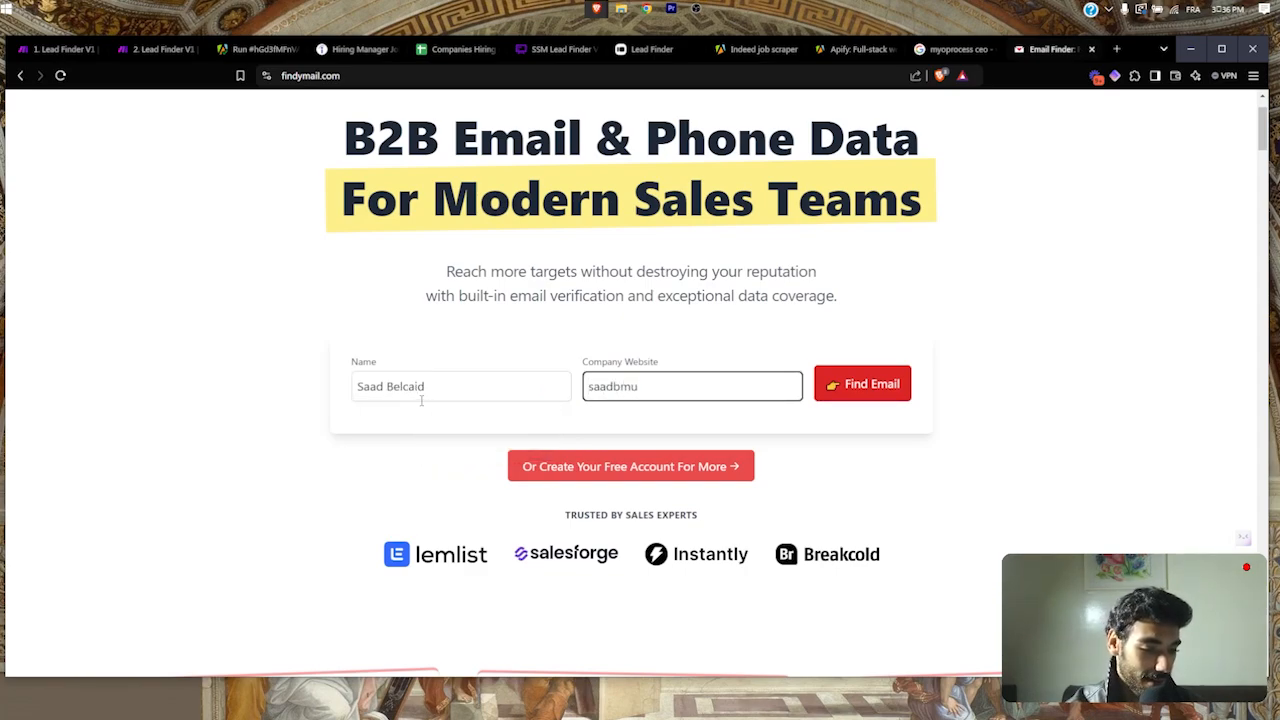
type("adbm")
key("ctrl+a")
key("BackSpace")
type("htts")
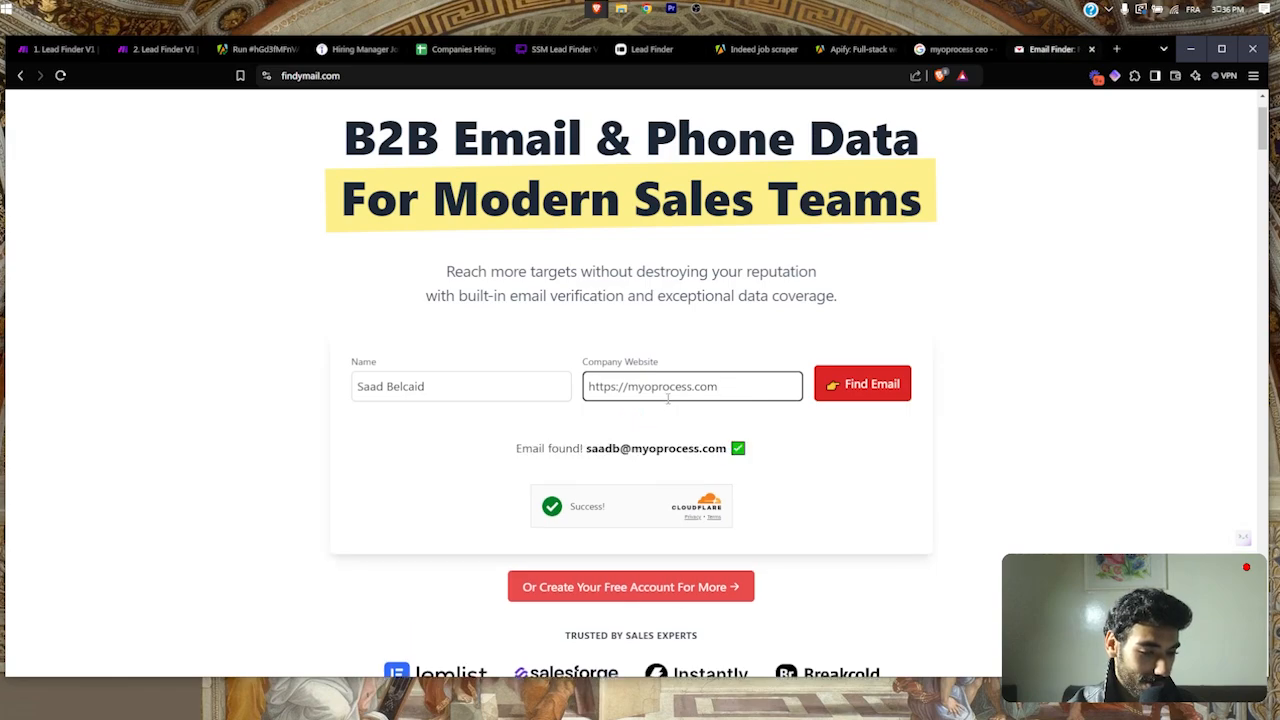
scroll(667, 398, "down", 2)
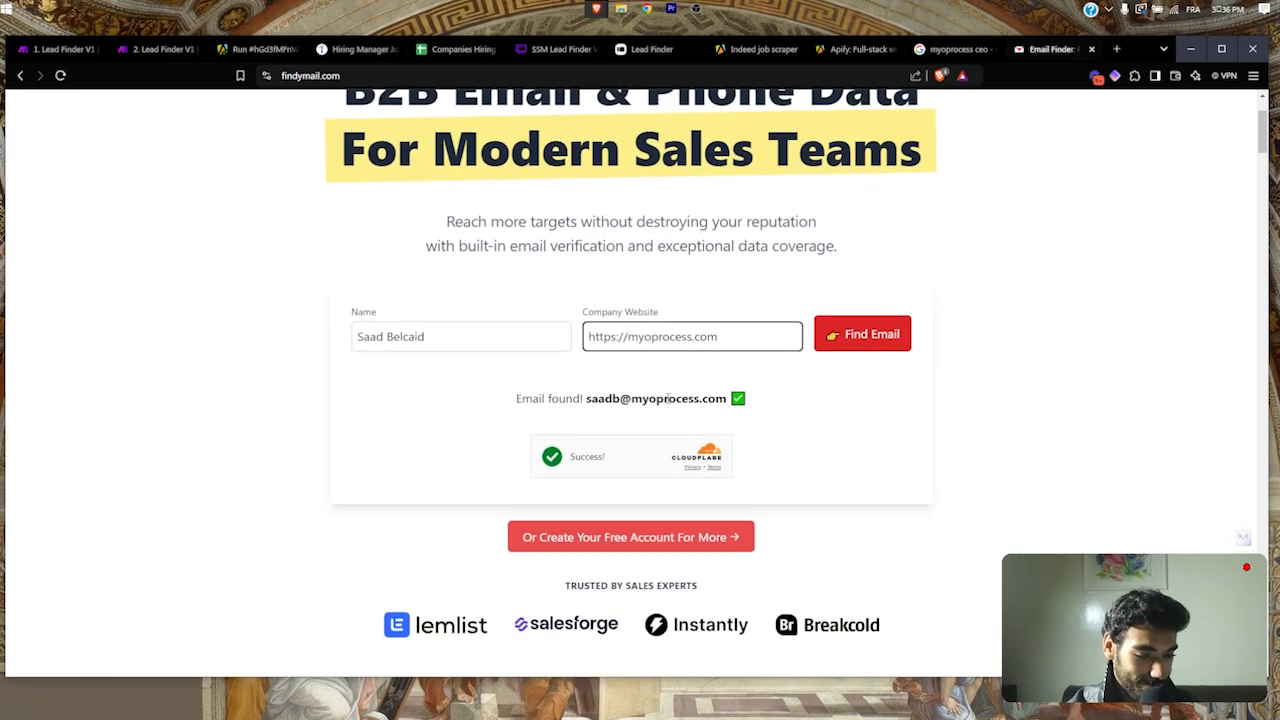
scroll(667, 398, "down", 2)
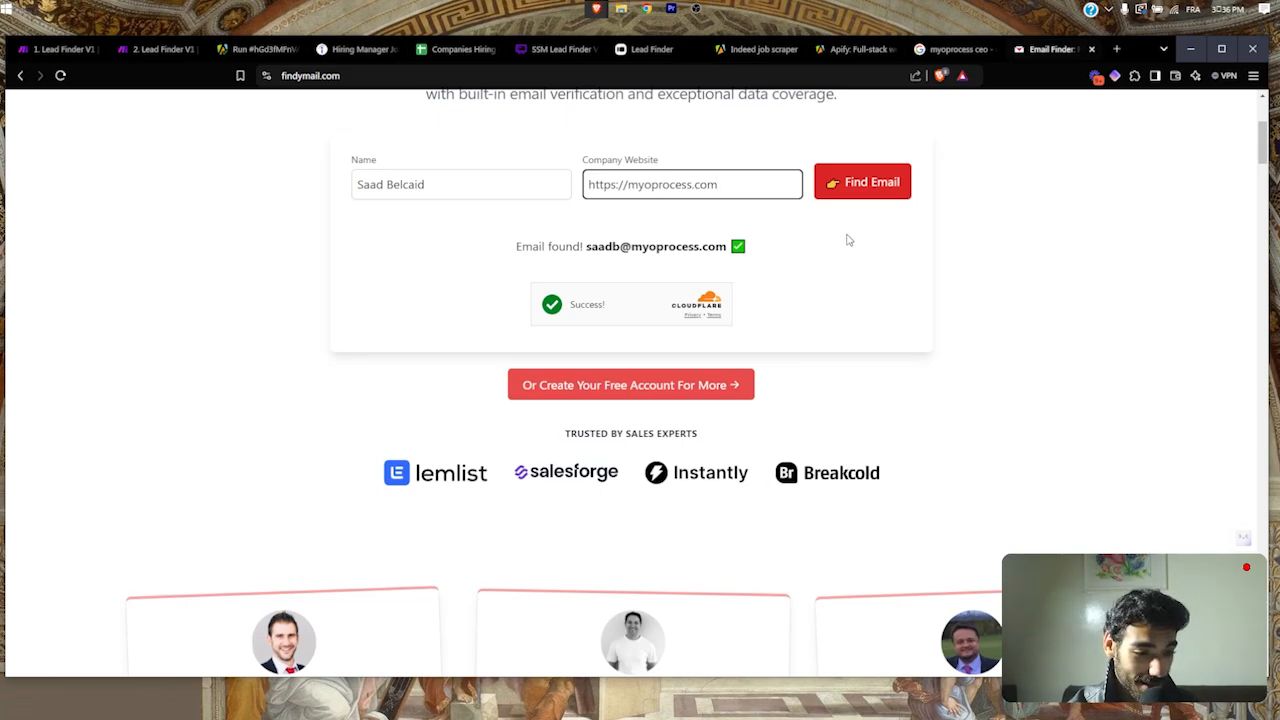
left_click(868, 195)
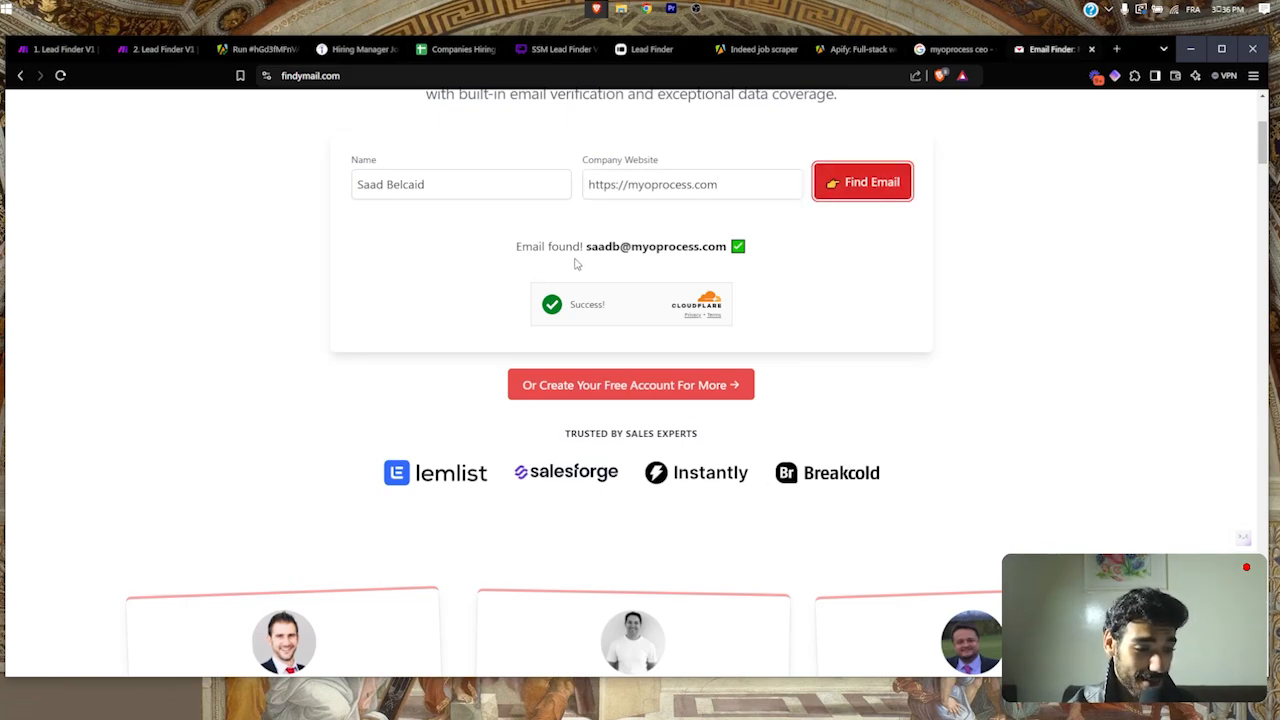
left_click_drag(575, 263, 646, 252)
triple_click(643, 252)
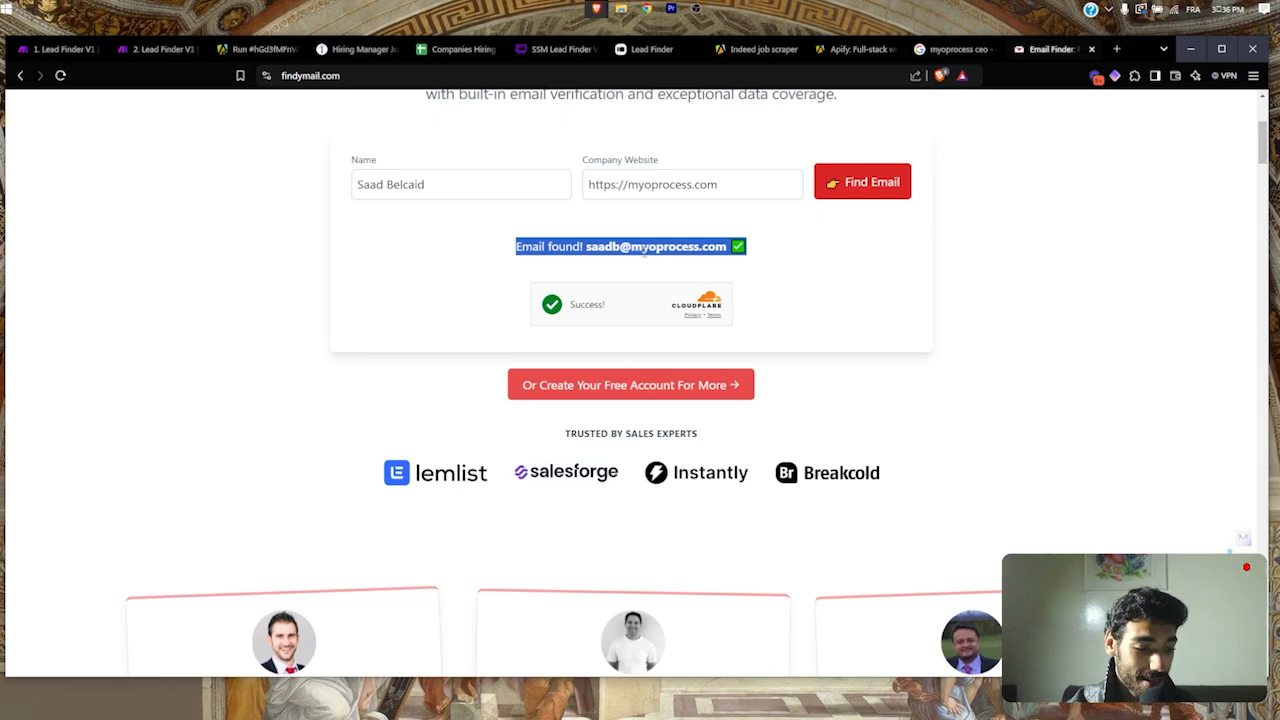
scroll(643, 252, "down", 3)
scroll(644, 252, "up", 4)
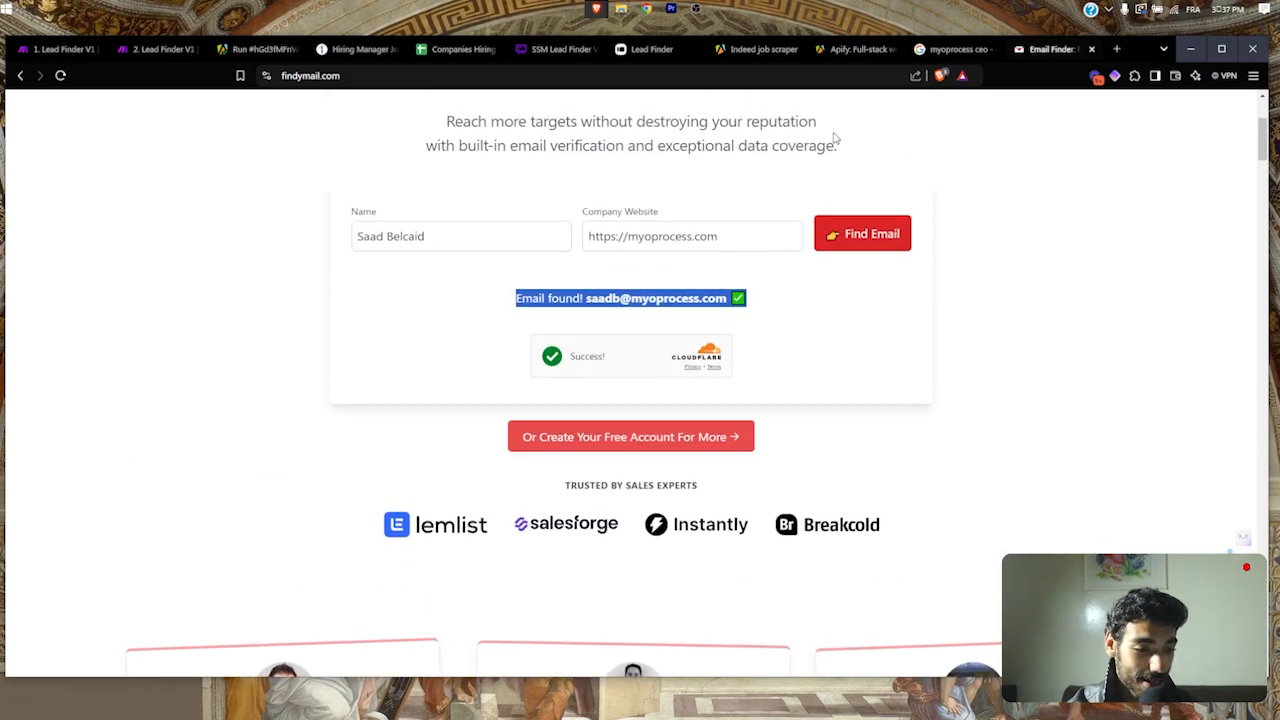
Step: Open anymailfinder.com in a new tab to compare its verified email finder
key("ctrl+t")
type("any")
key("Return")
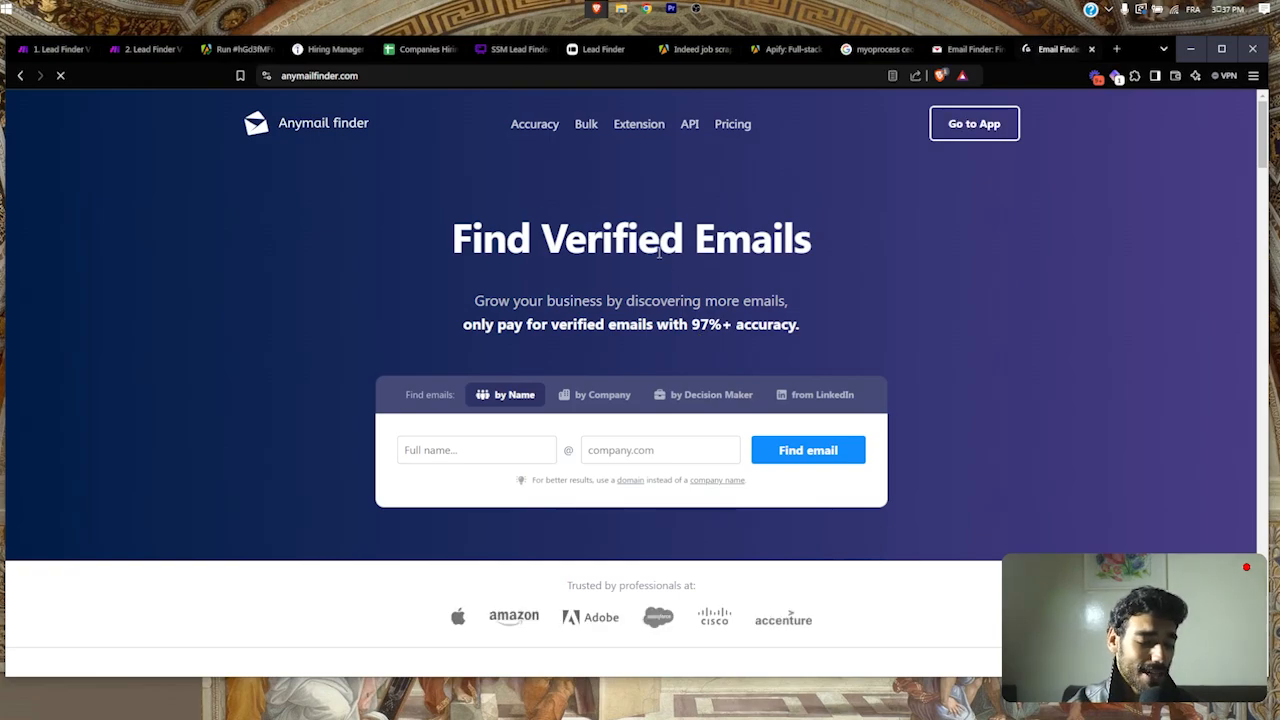
triple_click(659, 250)
left_click(685, 271)
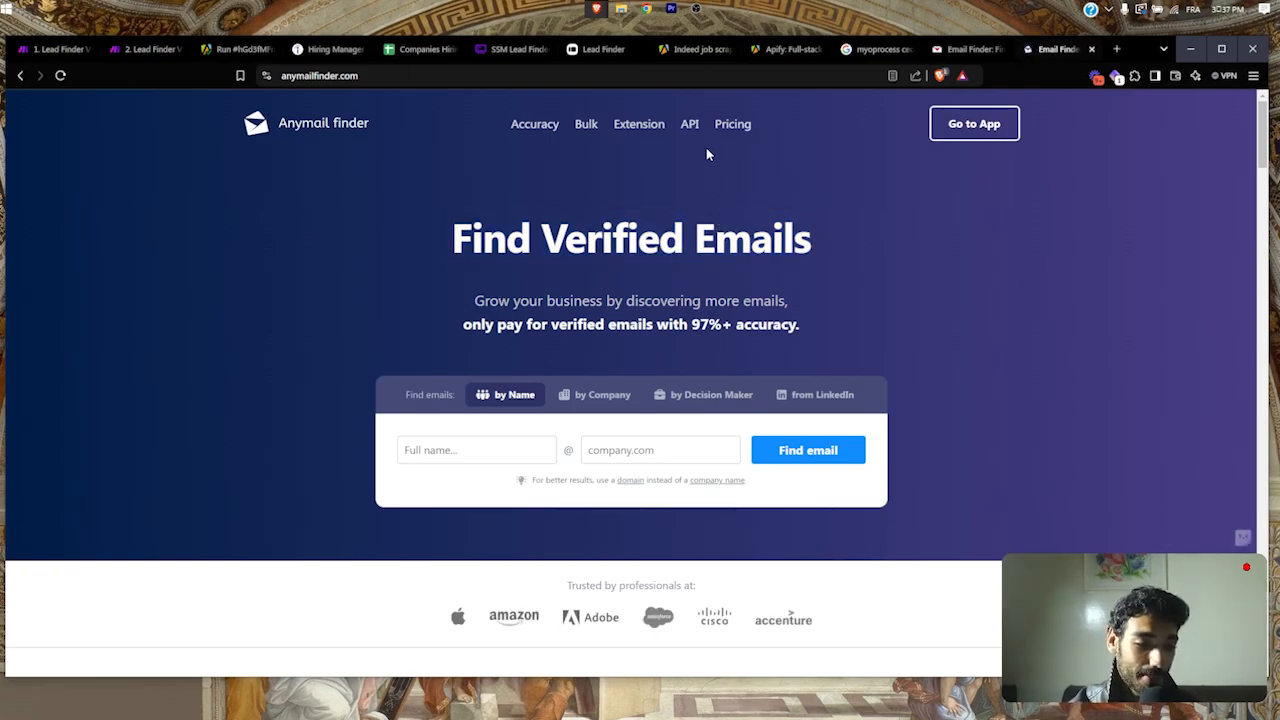
triple_click(629, 232)
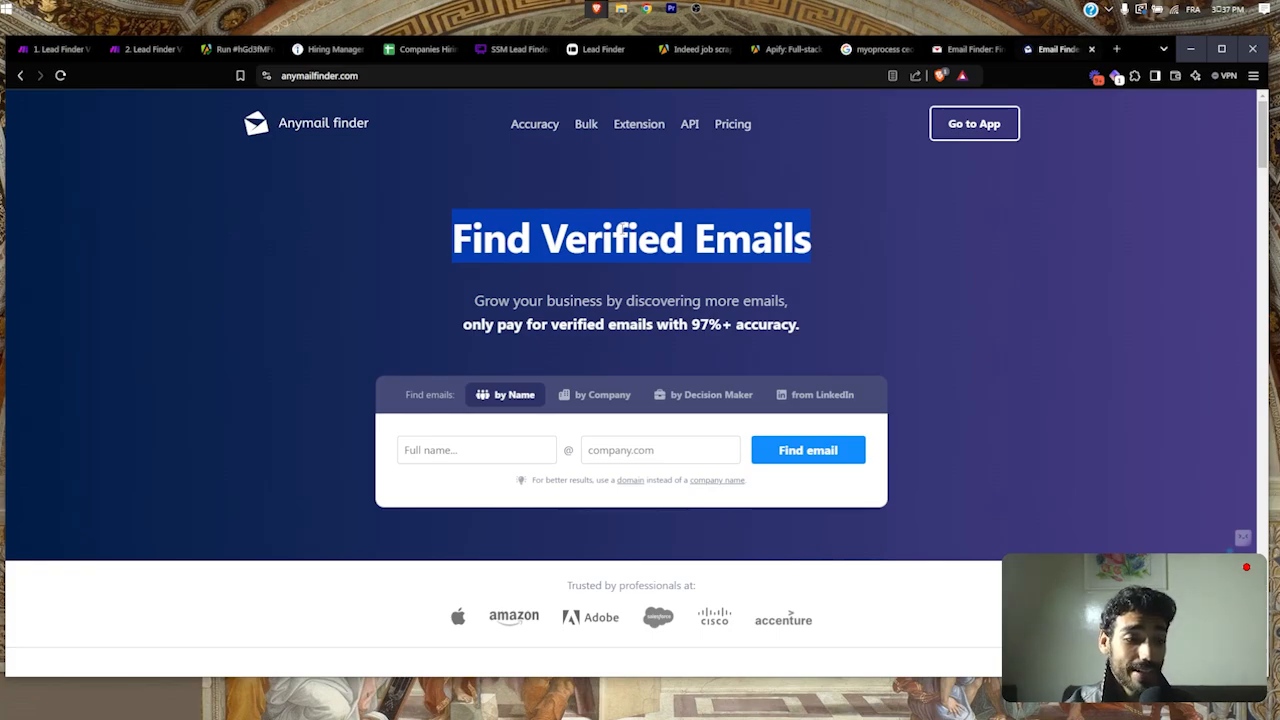
Step: Go back to Findymail, then return to the Lead Finder V1 scenario
left_click(951, 56)
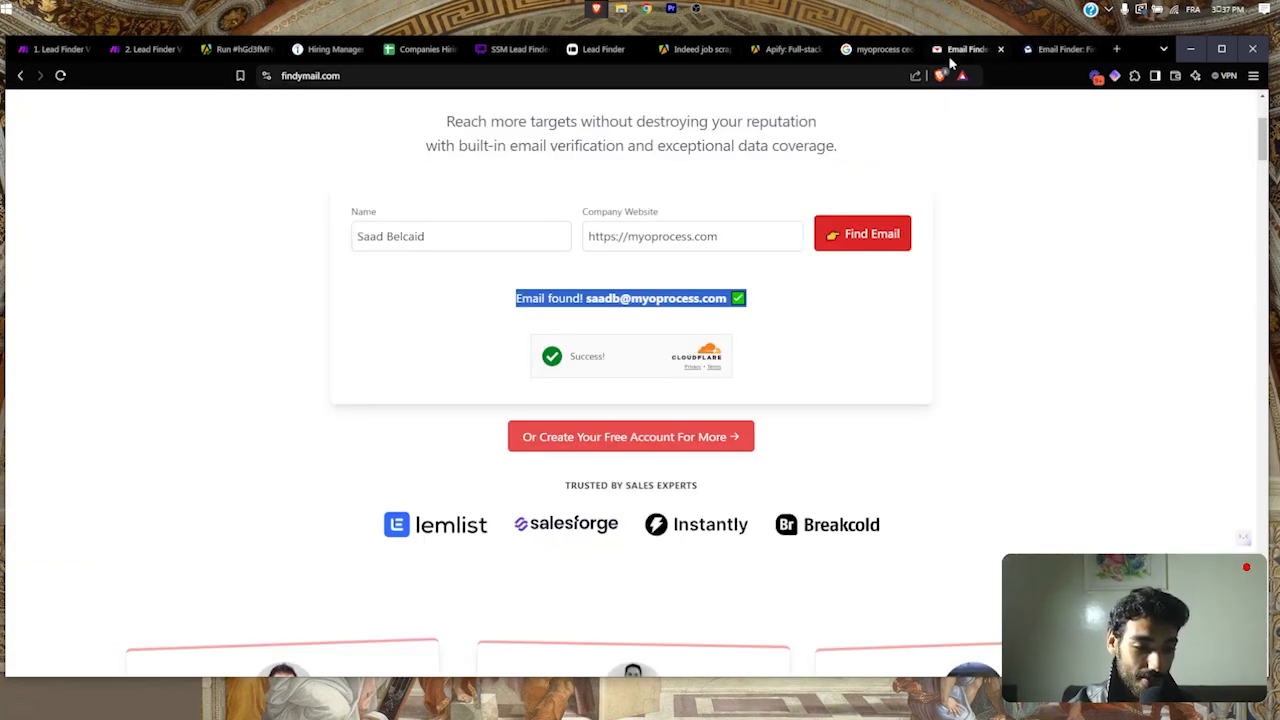
scroll(687, 215, "up", 2)
triple_click(690, 214)
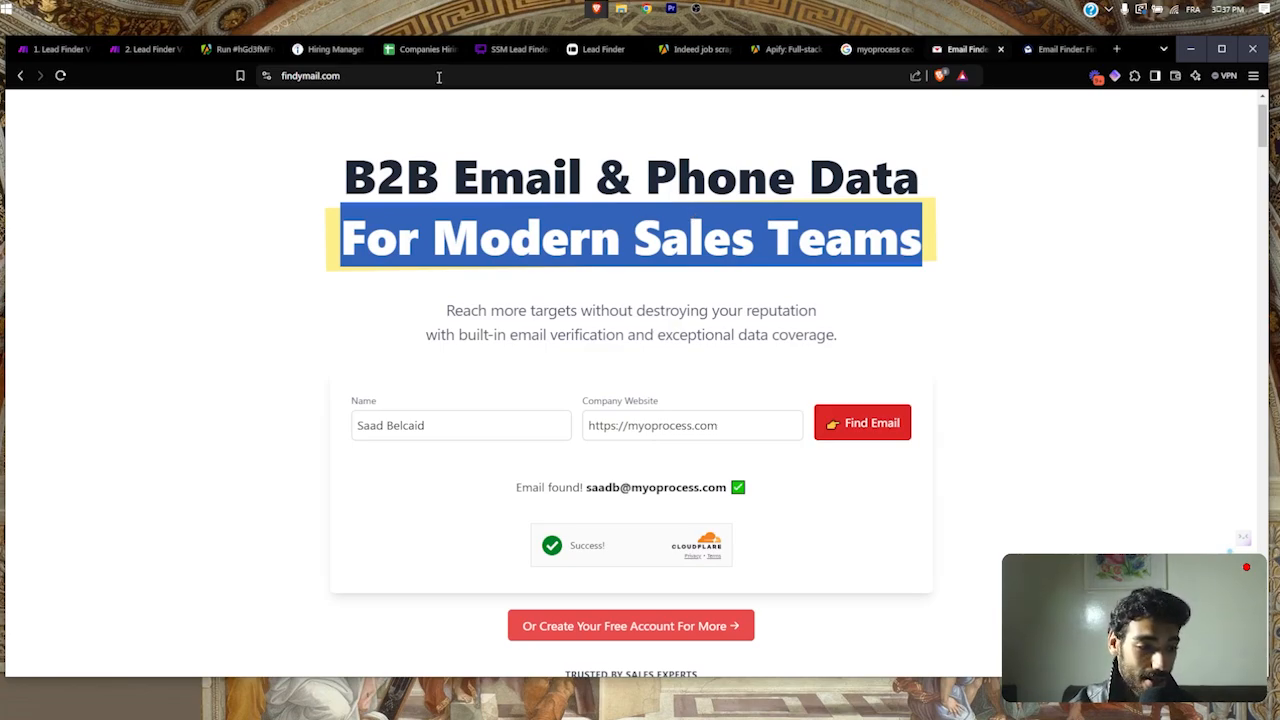
left_click(148, 52)
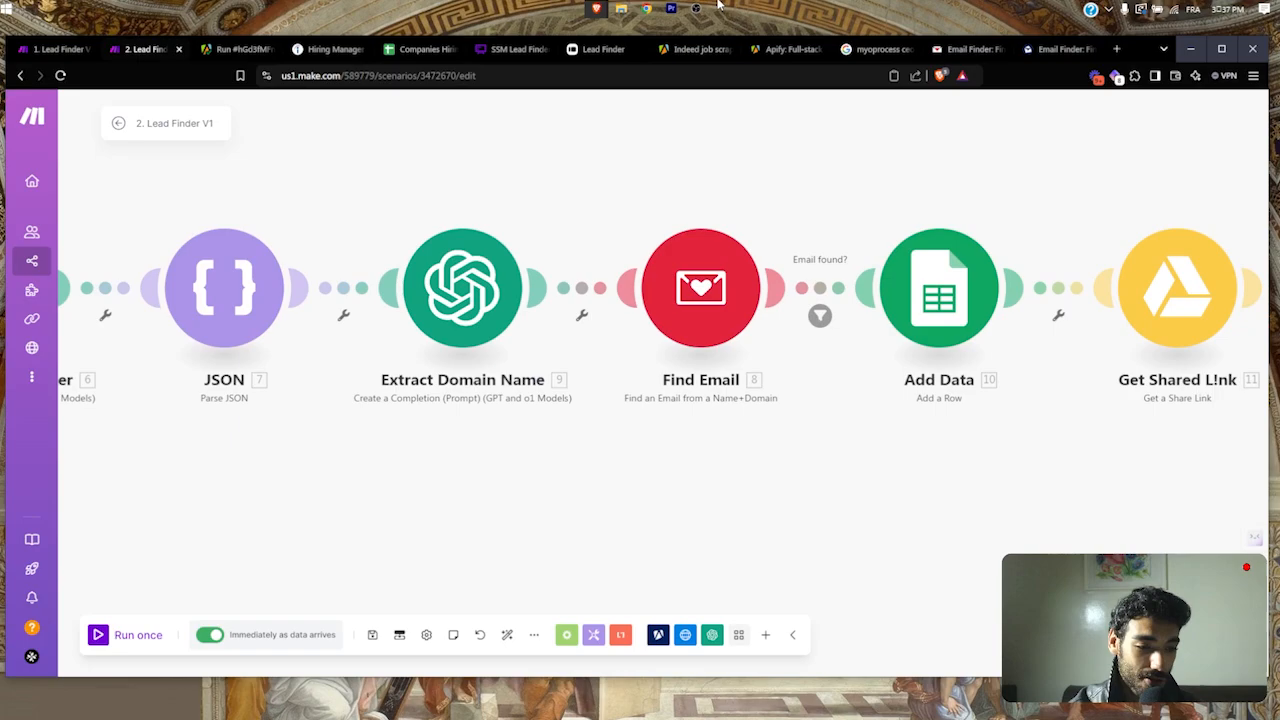
left_click(820, 316)
left_click(849, 498)
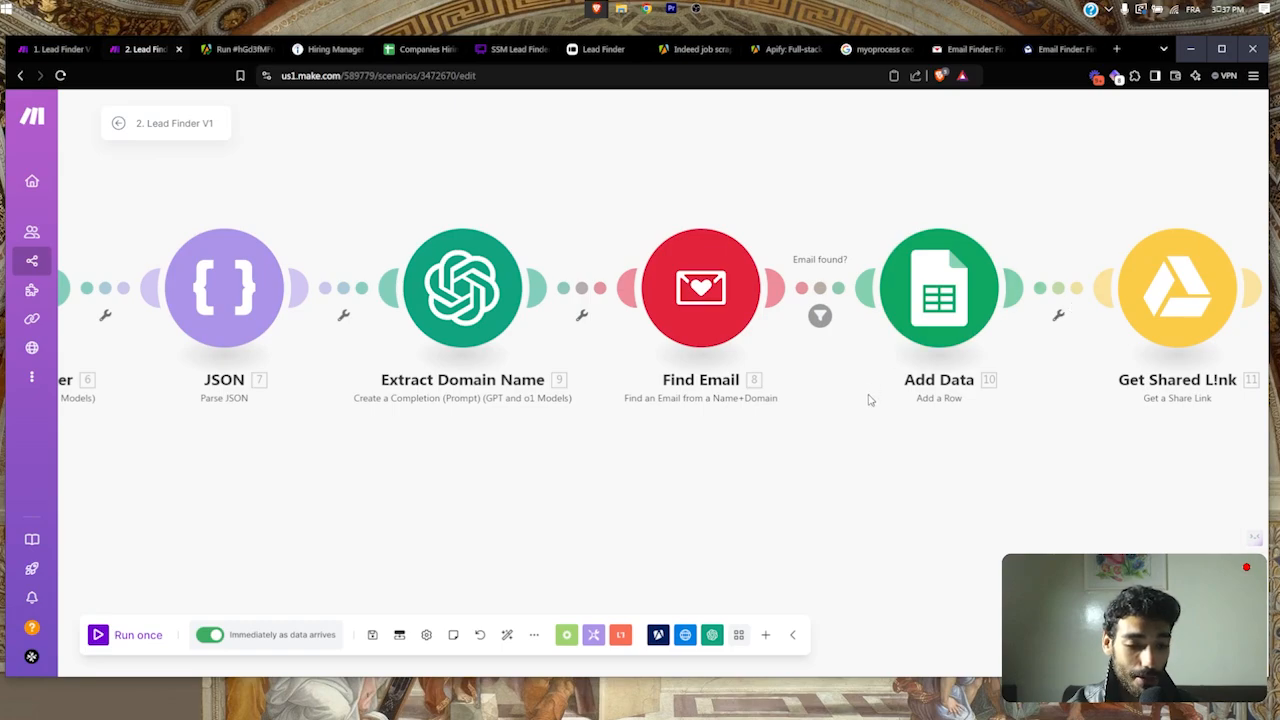
left_click_drag(868, 397, 840, 397)
left_click(791, 316)
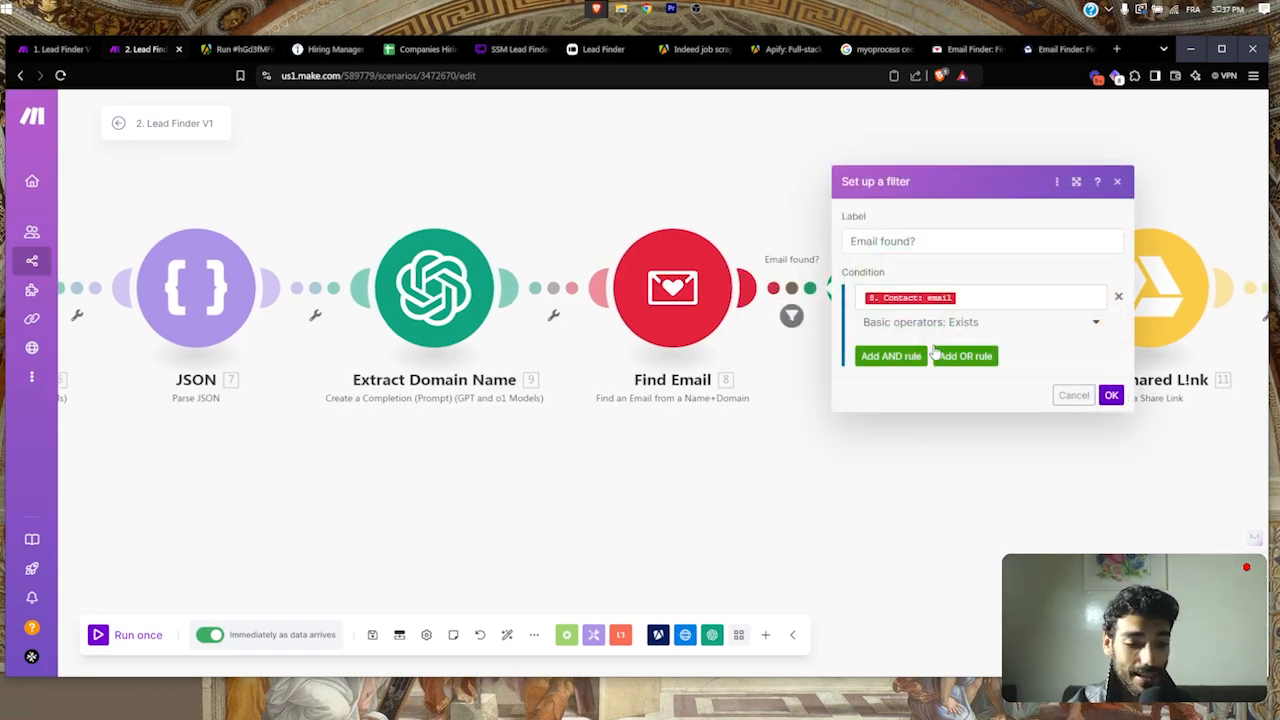
left_click(1073, 397)
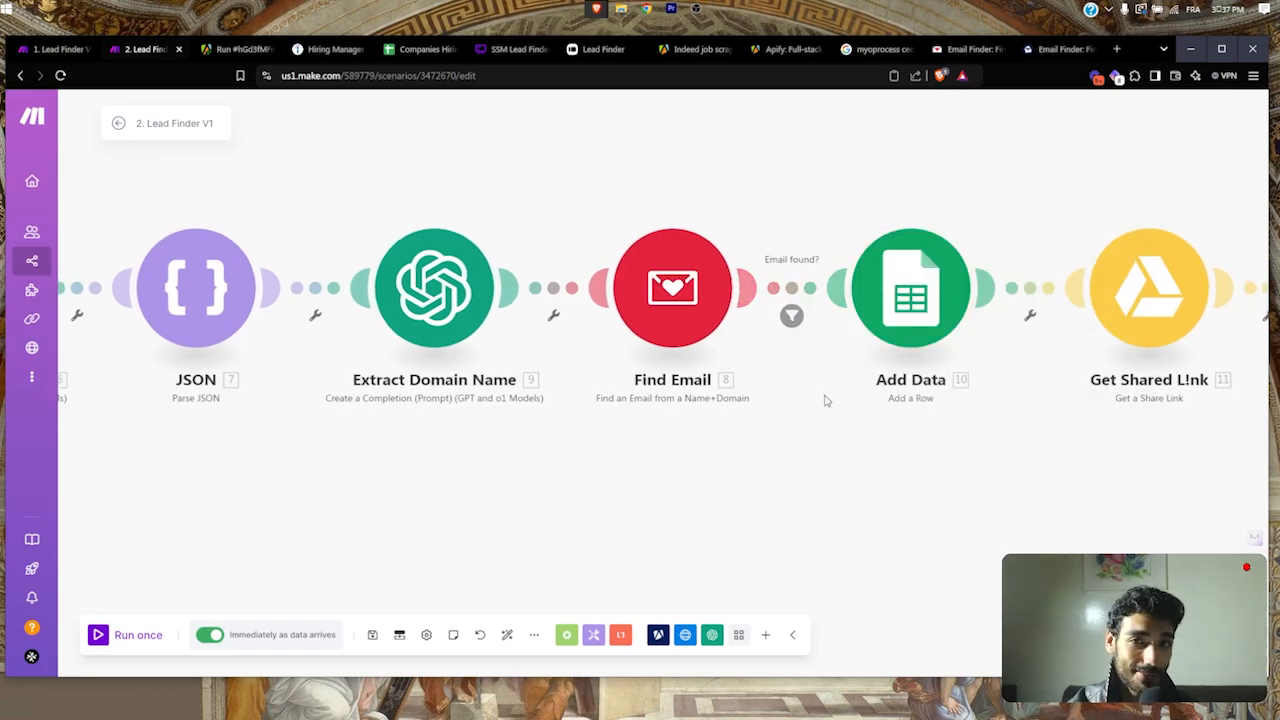
left_click_drag(829, 411, 768, 421)
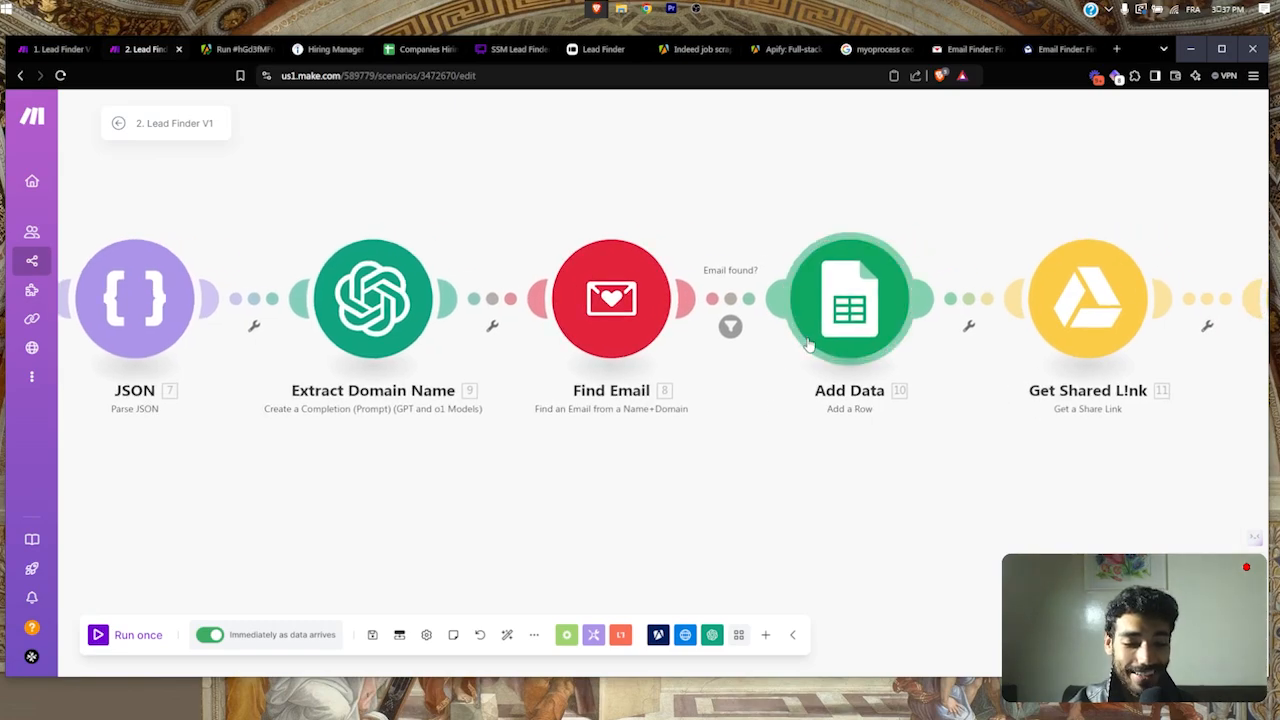
left_click(842, 310)
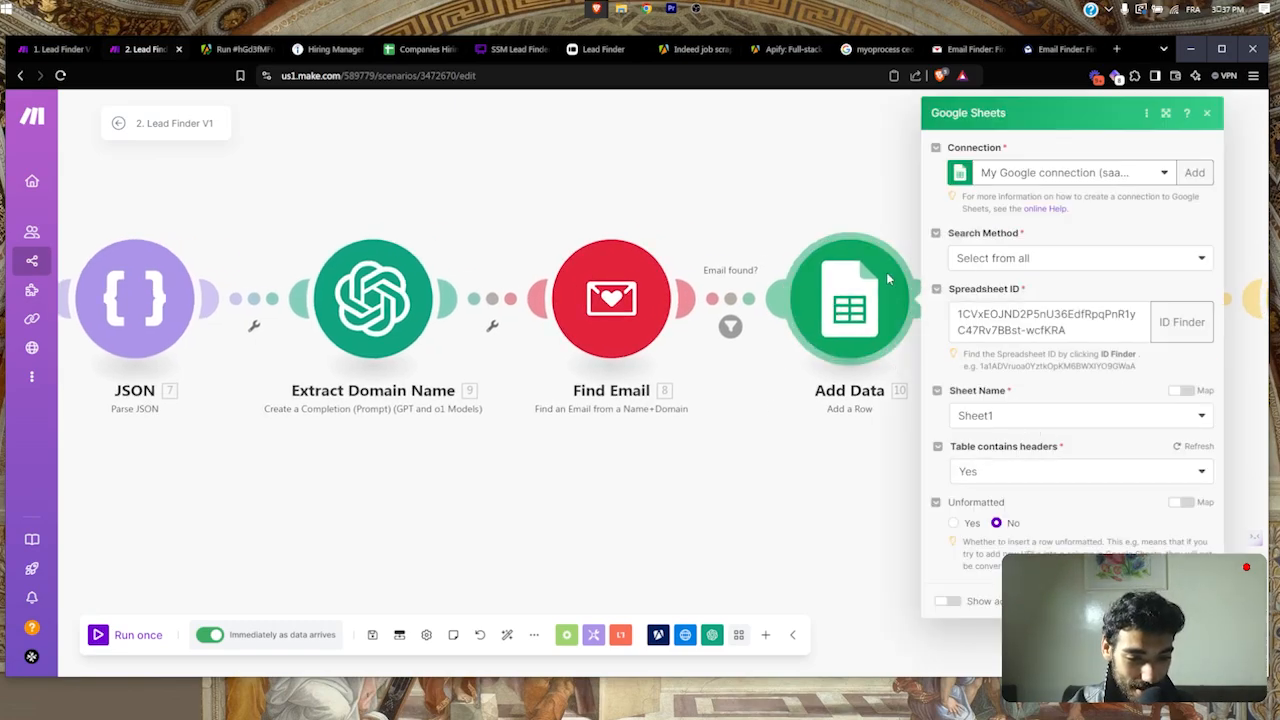
left_click(872, 447)
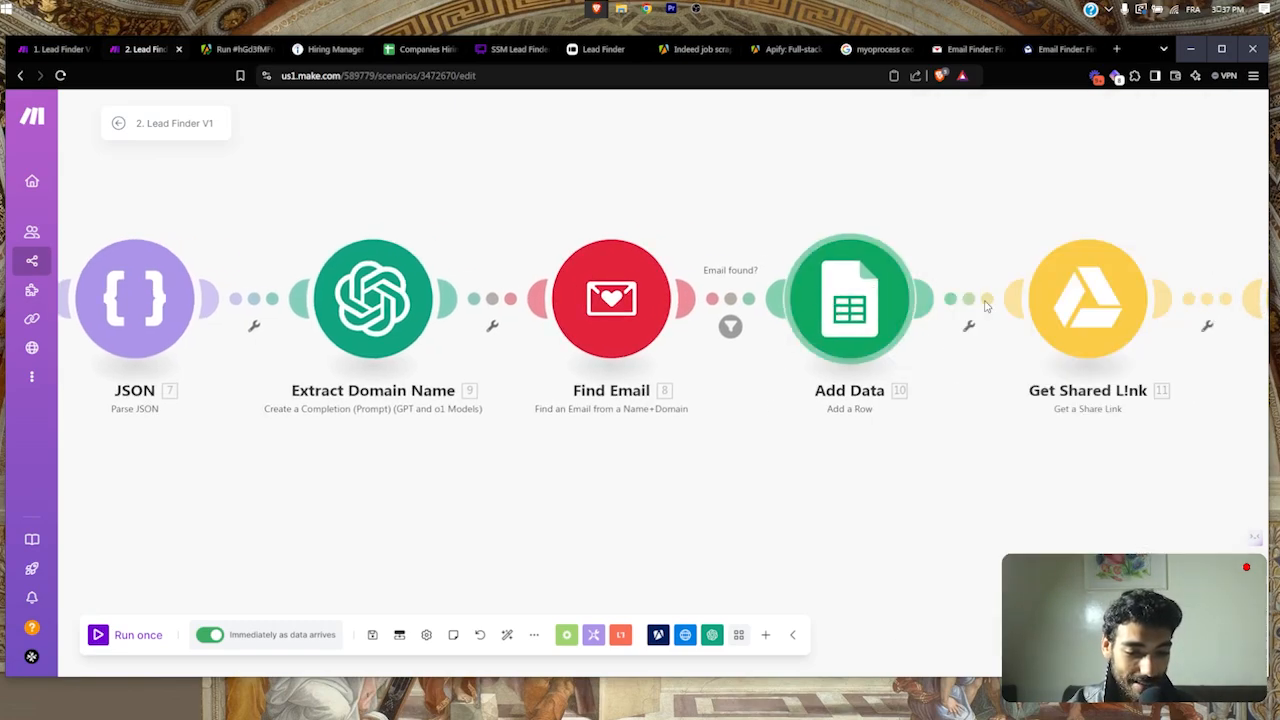
left_click_drag(983, 424, 794, 429)
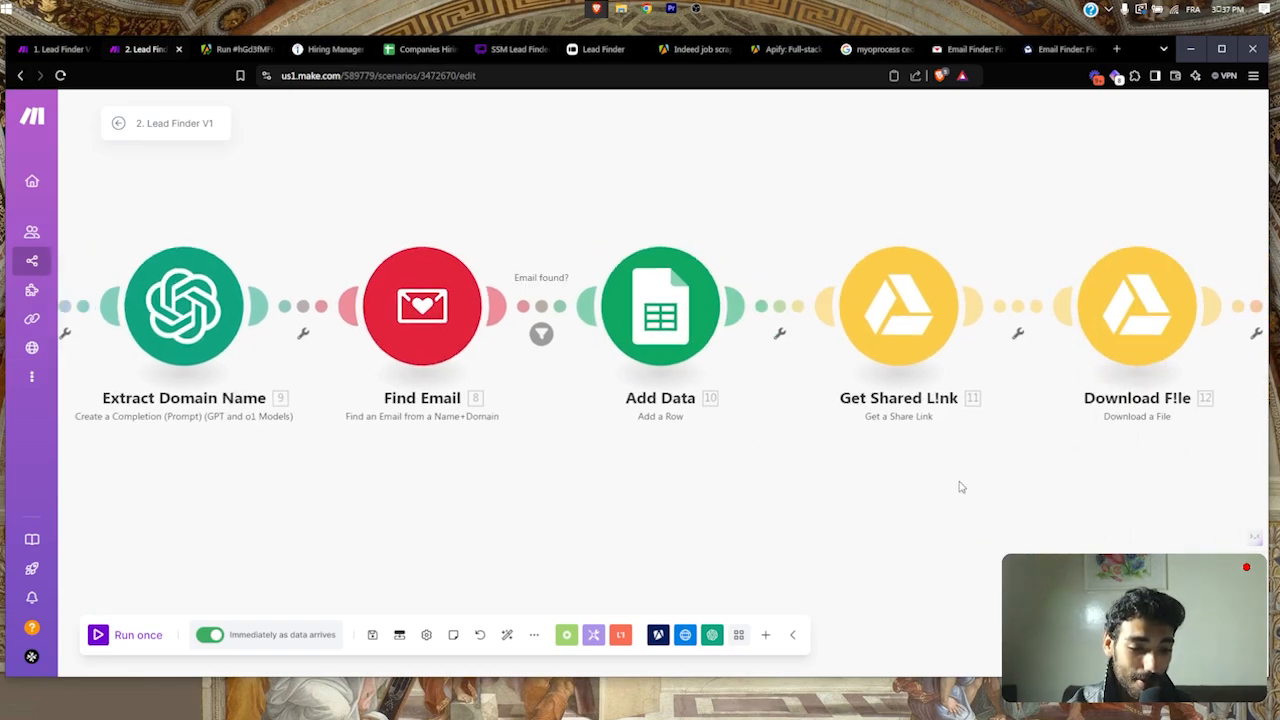
left_click_drag(960, 486, 754, 466)
left_click(688, 305)
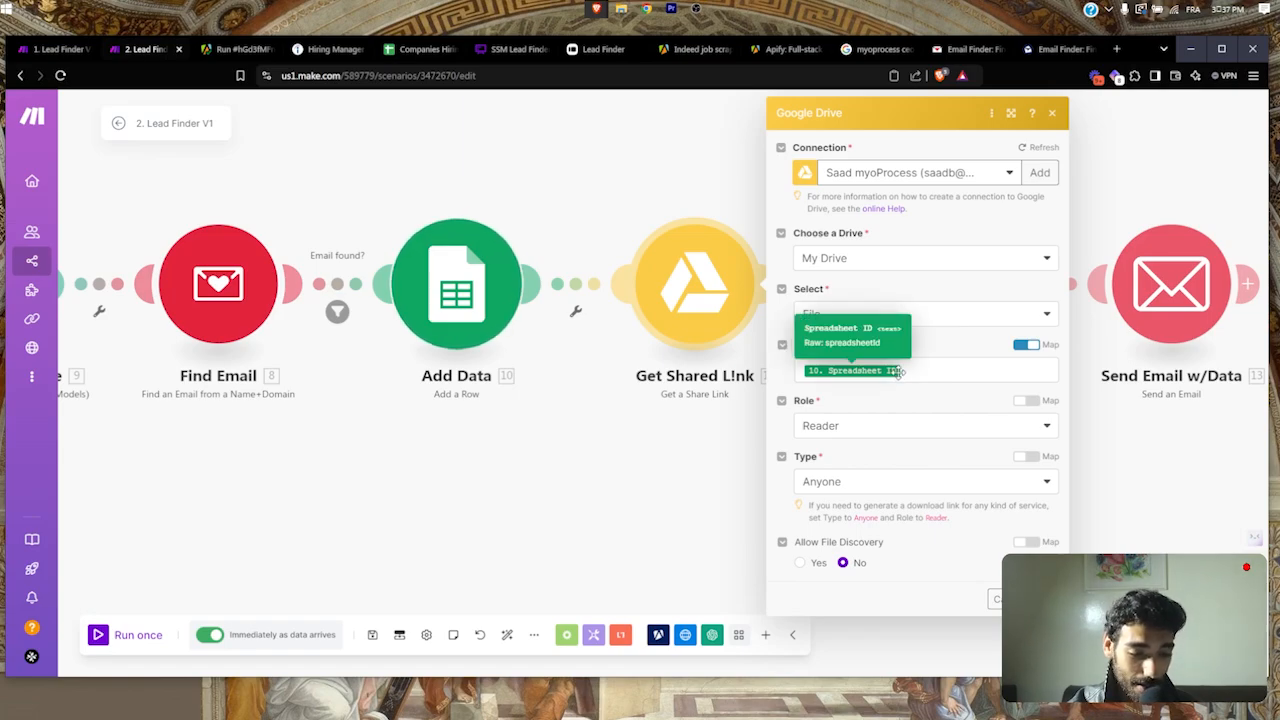
left_click(997, 603)
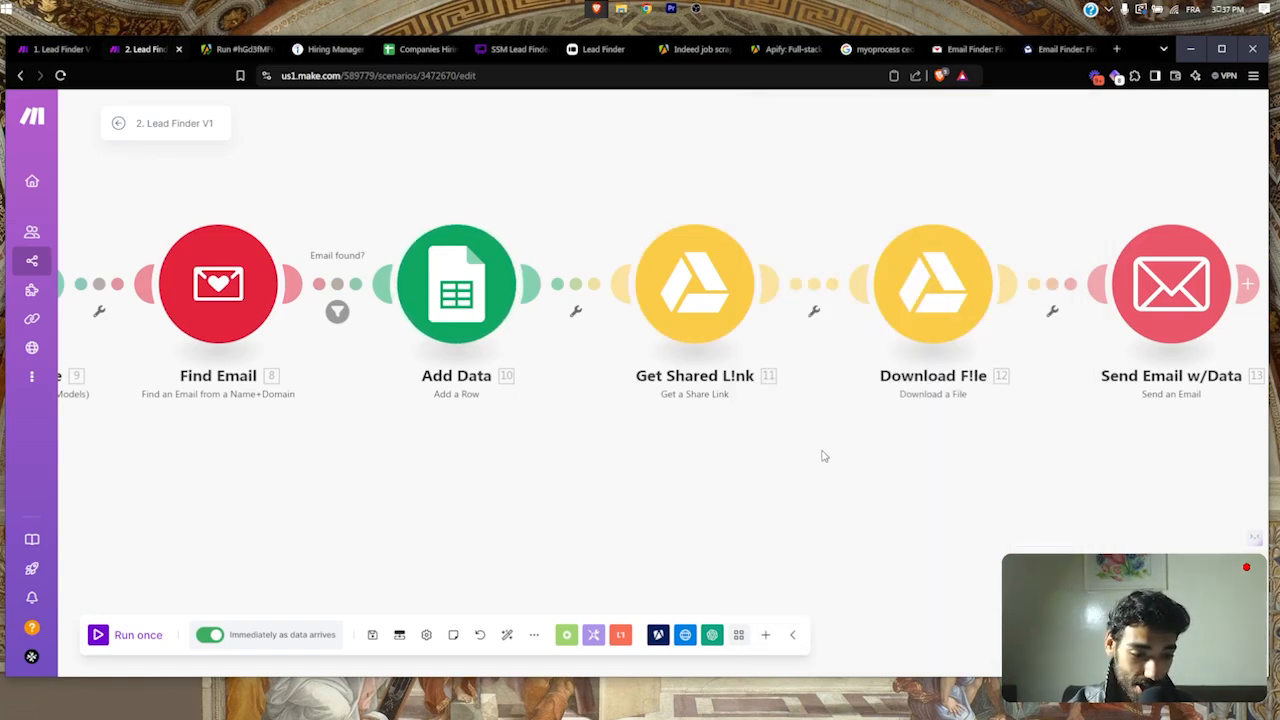
left_click_drag(823, 456, 693, 447)
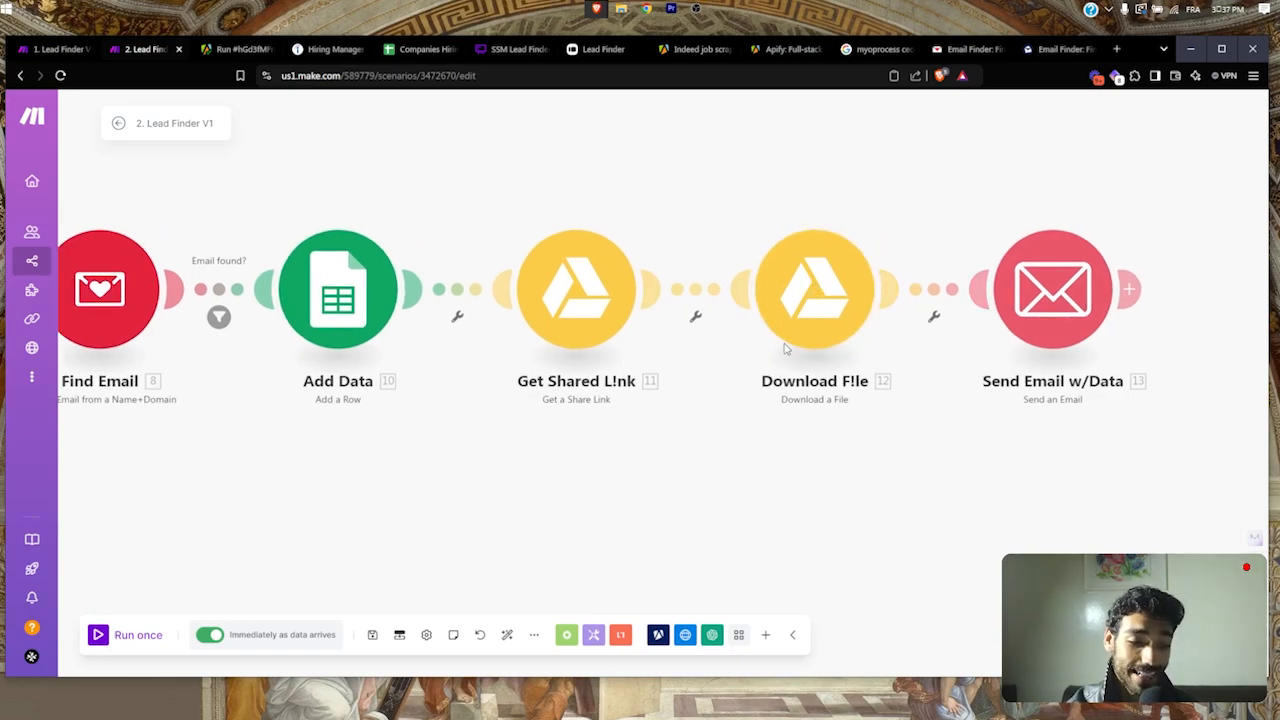
Step: Check Download F!le, then open Send Email w/Data and scroll to its file attachment
left_click(814, 338)
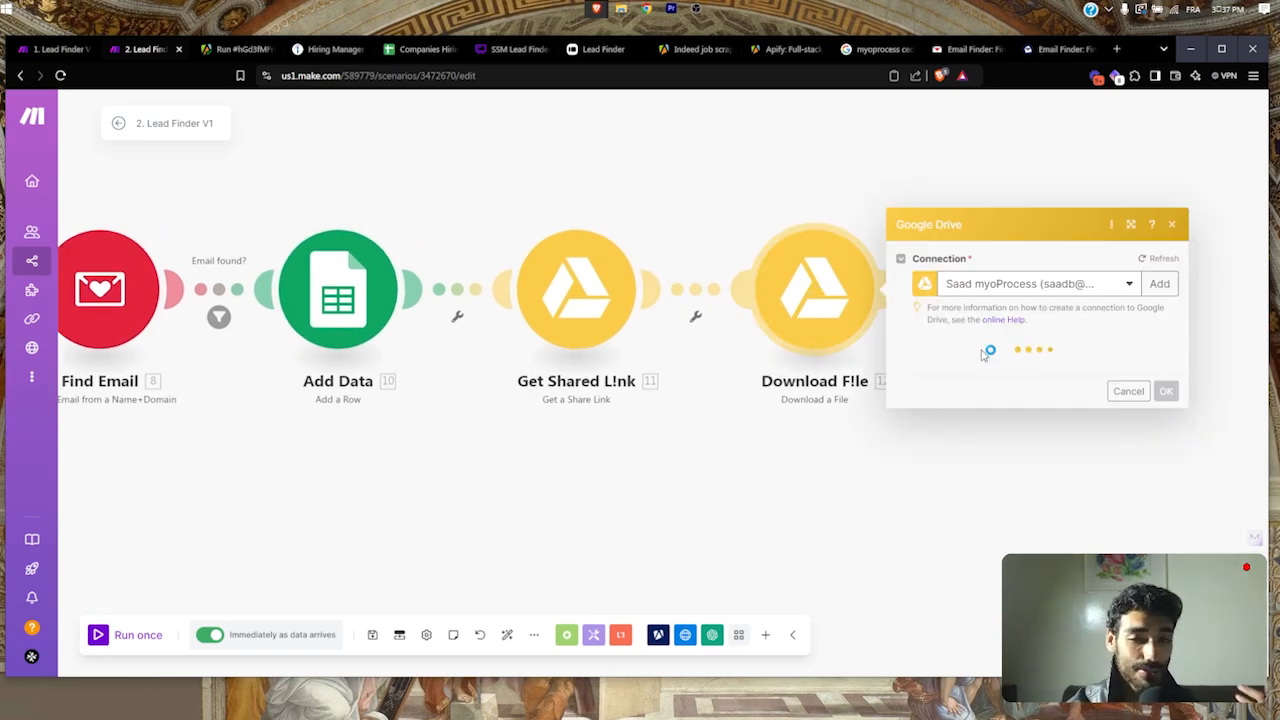
left_click(858, 383)
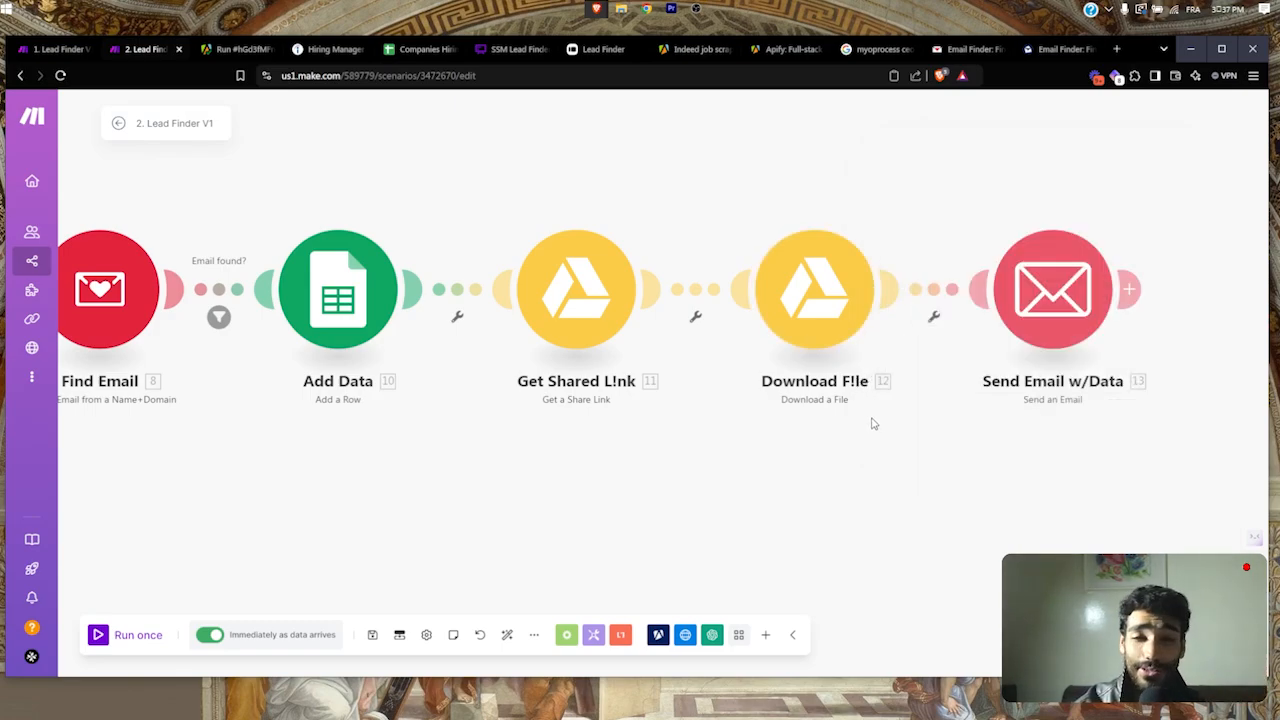
left_click_drag(893, 466, 714, 449)
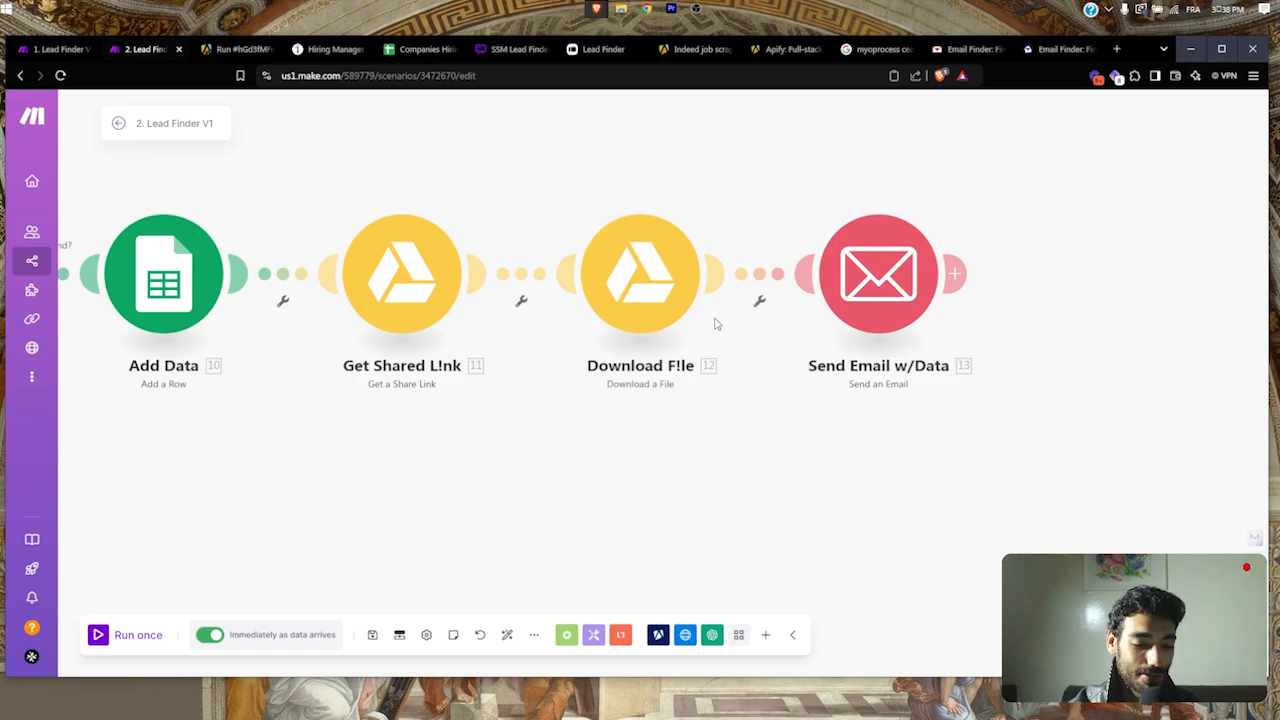
left_click_drag(740, 361, 686, 359)
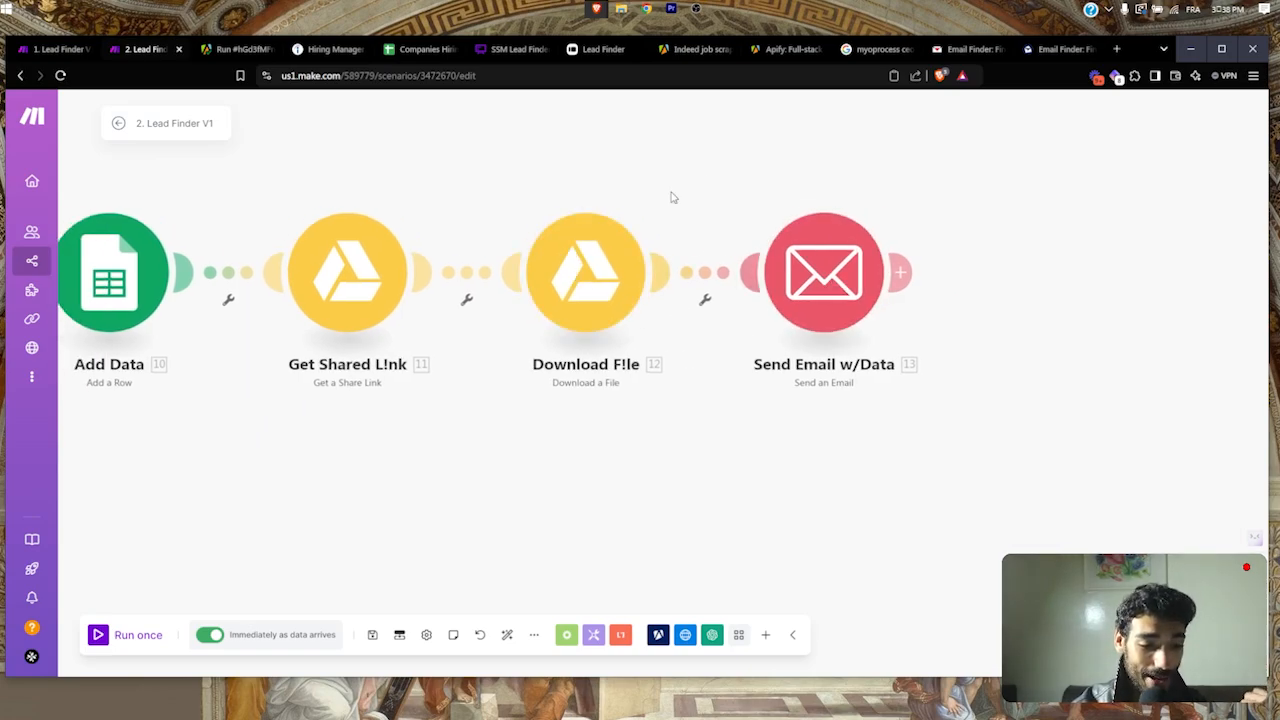
left_click(790, 265)
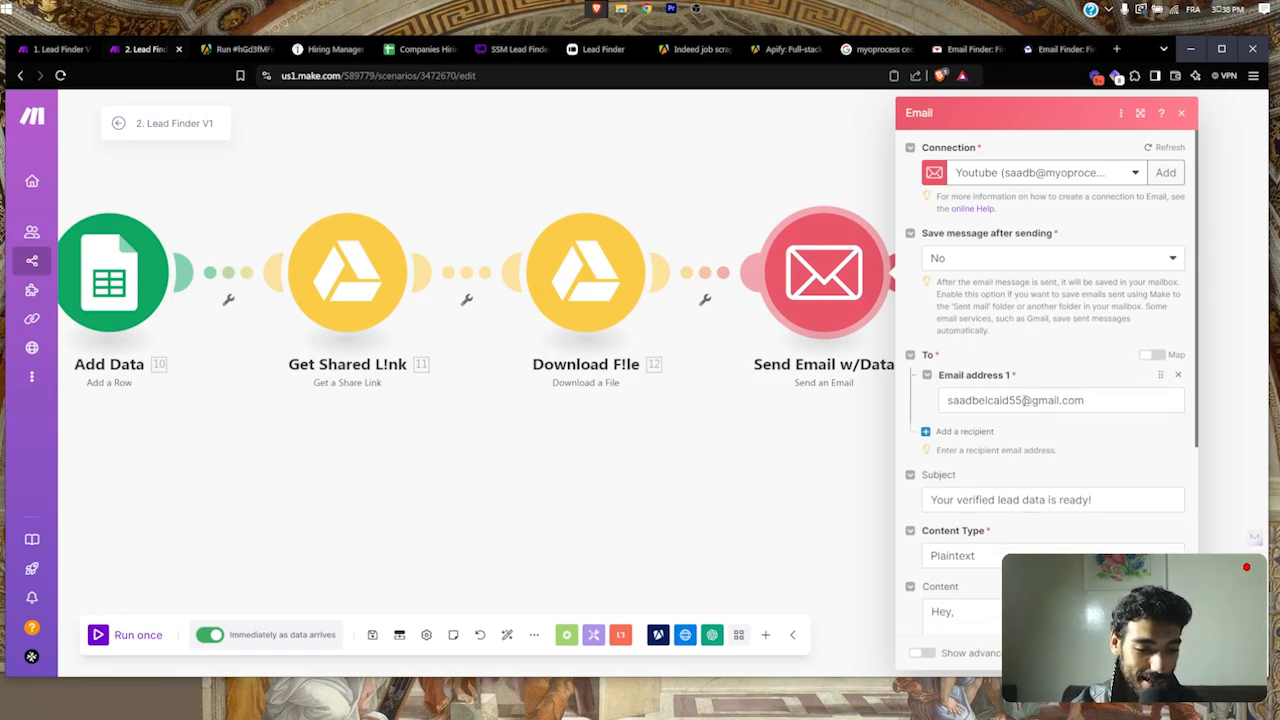
scroll(1025, 400, "down", 2)
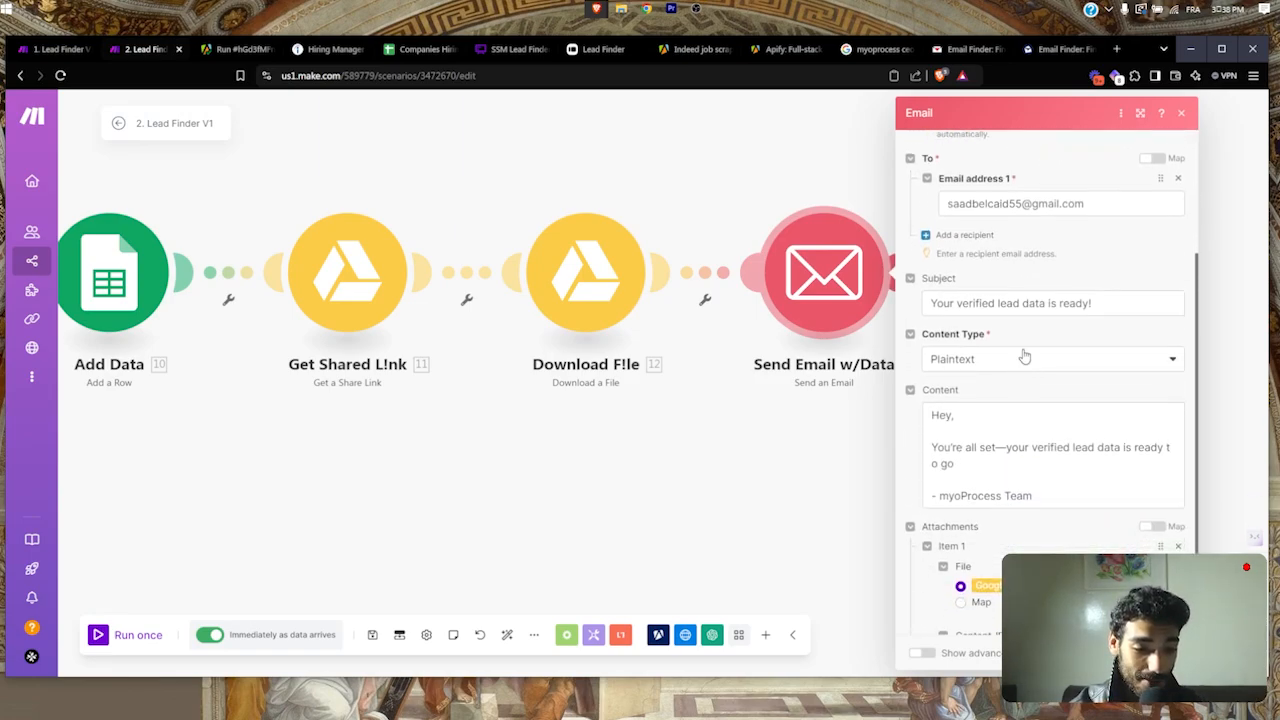
scroll(1105, 341, "down", 1)
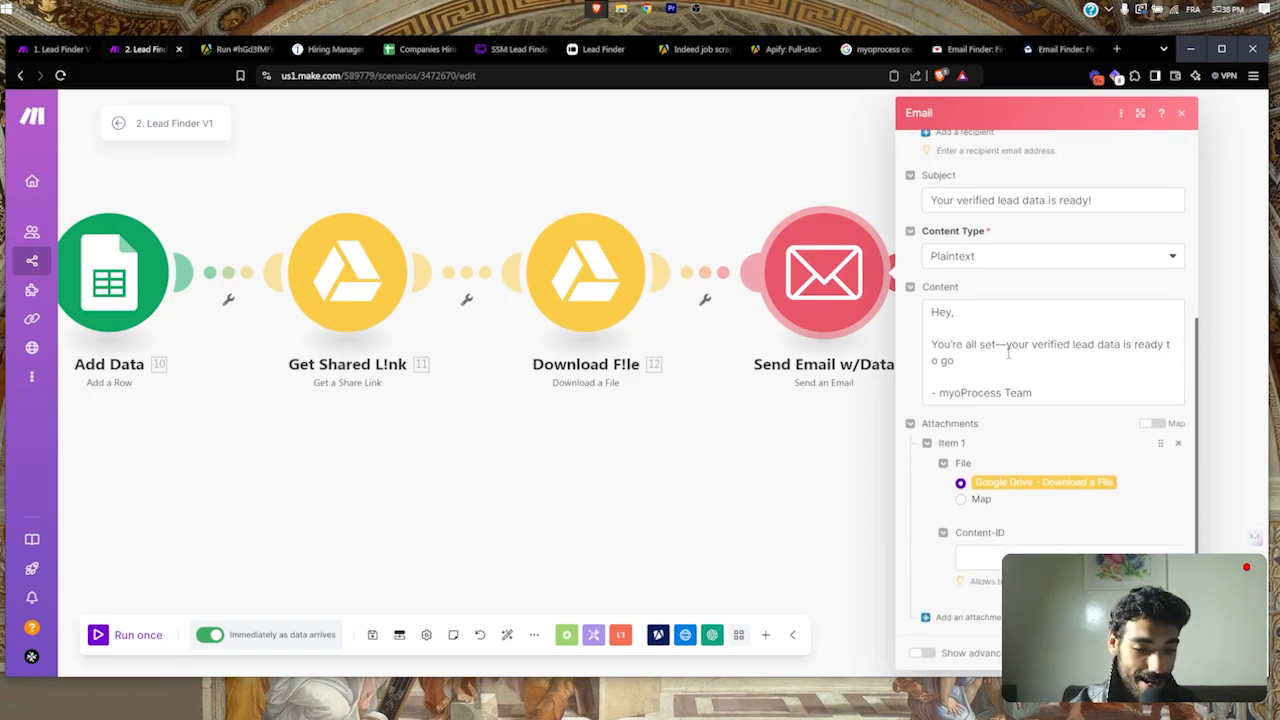